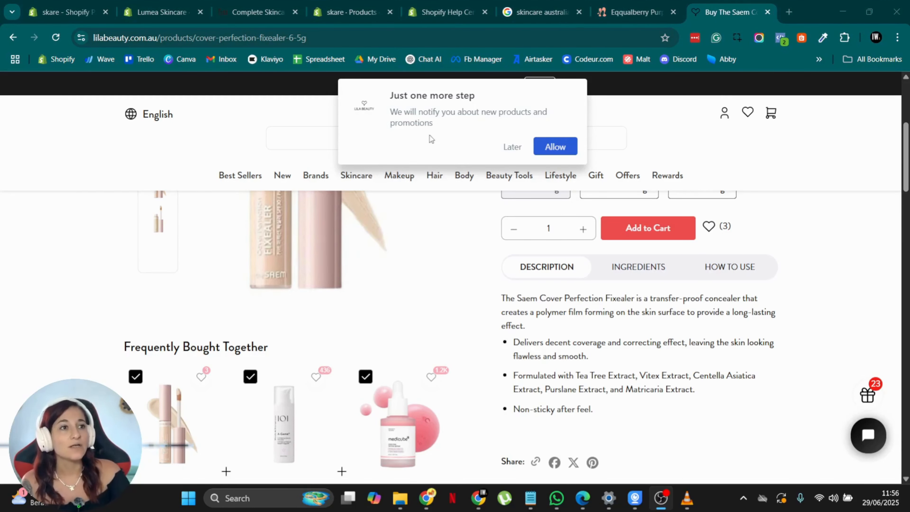
Review the description, ingredients and directions on the Nudie Glow cleansing oil product page
{"action": "left_click", "coordinate": [636, 16]}
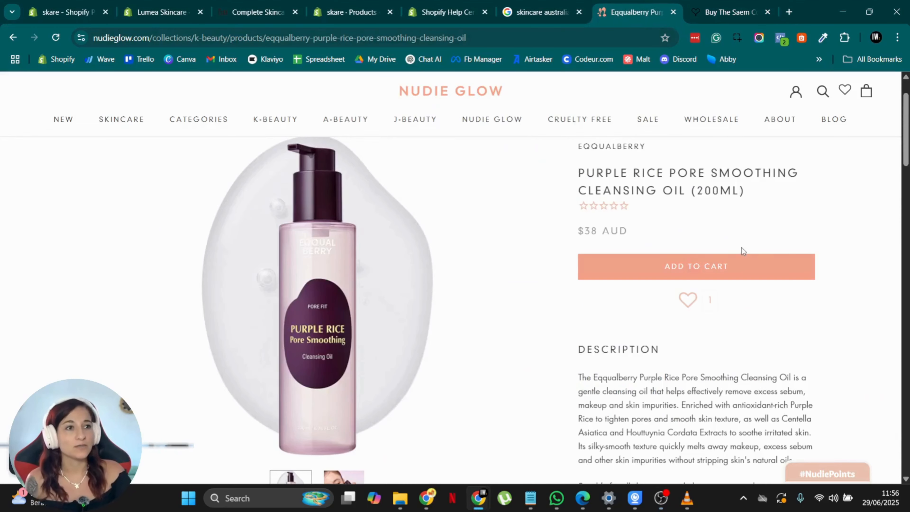
{"action": "scroll", "coordinate": [782, 239], "scroll_direction": "down", "scroll_amount": 3}
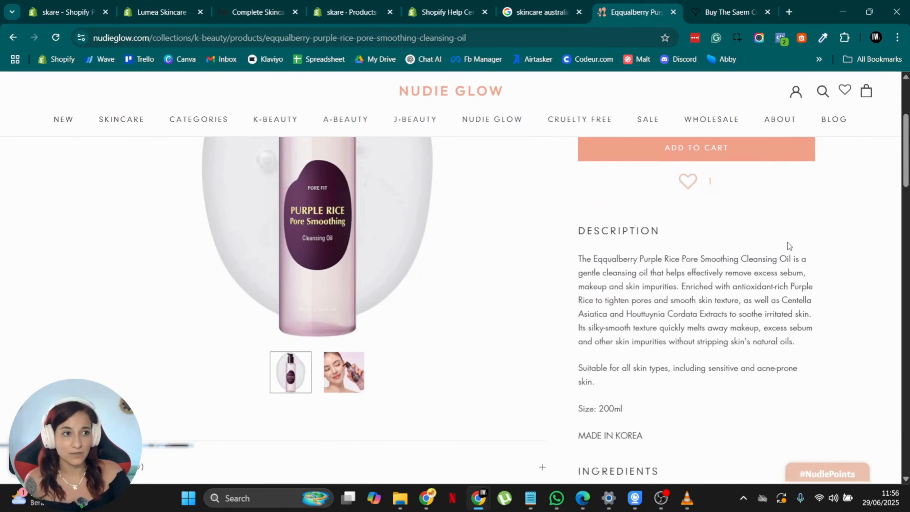
{"action": "left_click_drag", "start_coordinate": [588, 226], "coordinate": [738, 342]}
{"action": "scroll", "coordinate": [630, 224], "scroll_direction": "down", "scroll_amount": 5}
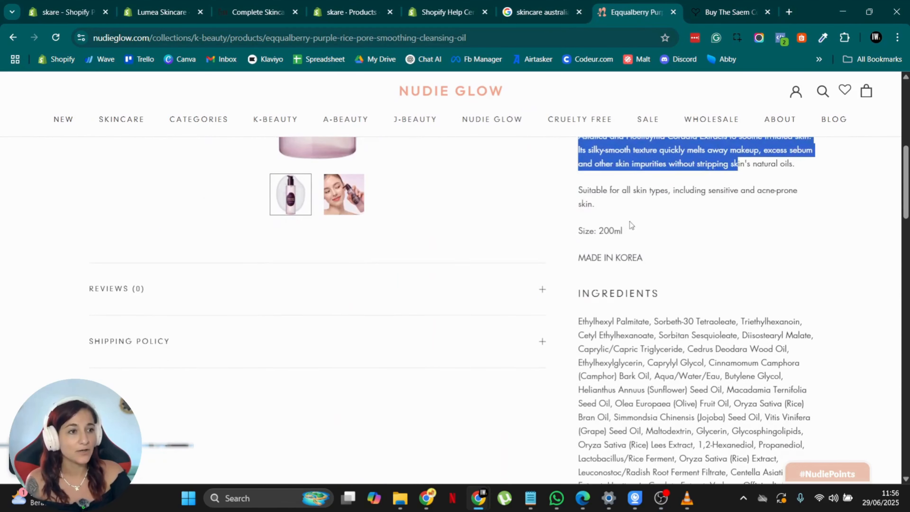
{"action": "left_click_drag", "start_coordinate": [583, 191], "coordinate": [695, 317]}
{"action": "scroll", "coordinate": [695, 294], "scroll_direction": "down", "scroll_amount": 12}
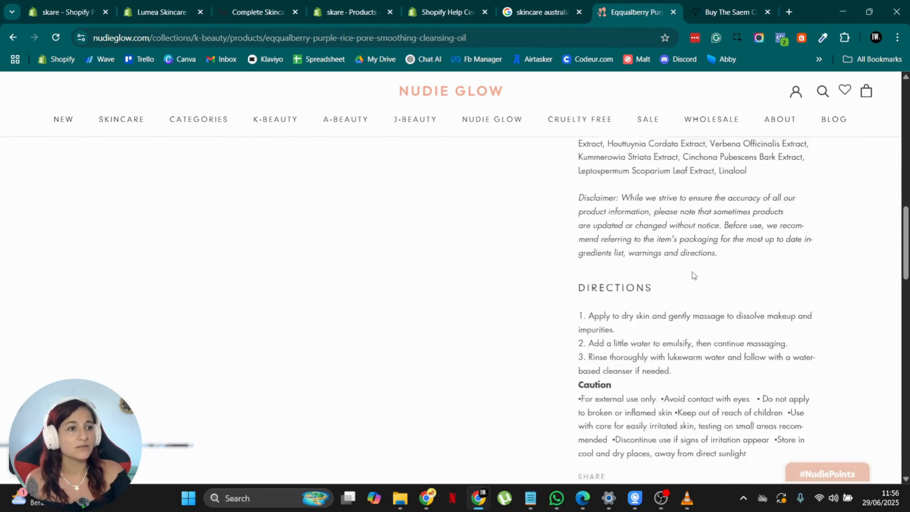
{"action": "left_click_drag", "start_coordinate": [585, 216], "coordinate": [760, 365]}
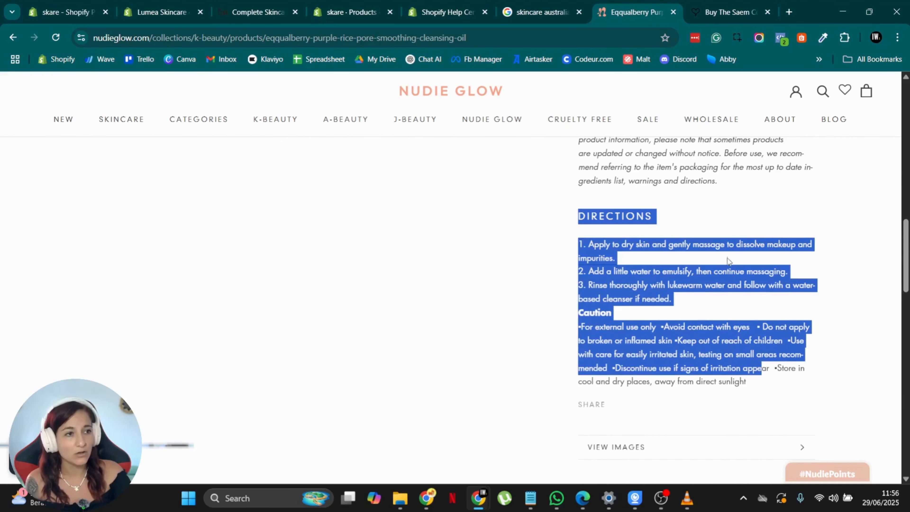
{"action": "left_click", "coordinate": [695, 242]}
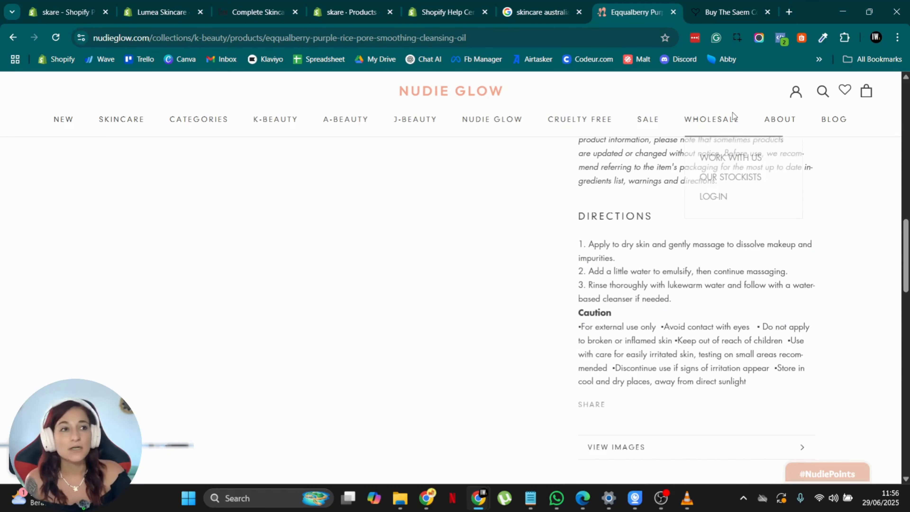
Dismiss the notification request on the Lila Beauty concealer page and review its description, ingredients and how-to-use information
{"action": "left_click", "coordinate": [717, 11]}
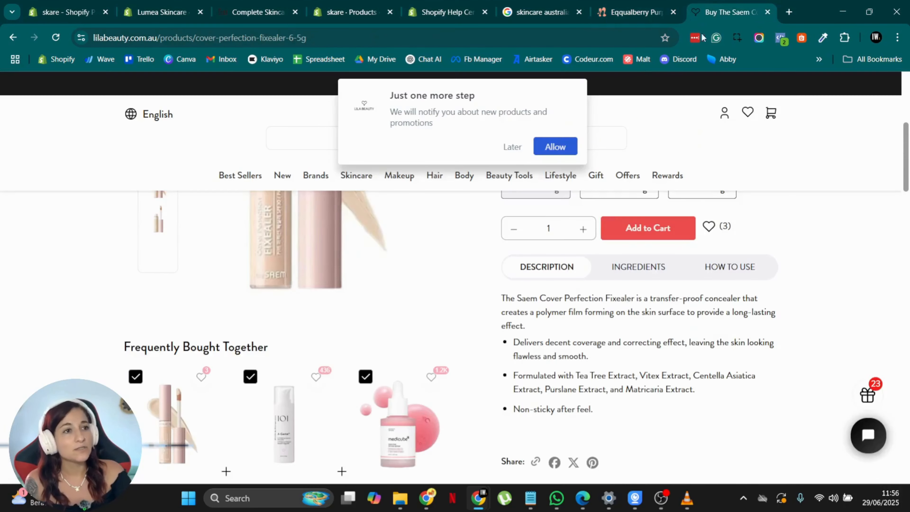
{"action": "left_click", "coordinate": [512, 147]}
{"action": "scroll", "coordinate": [667, 254], "scroll_direction": "up", "scroll_amount": 5}
{"action": "scroll", "coordinate": [702, 240], "scroll_direction": "down", "scroll_amount": 3}
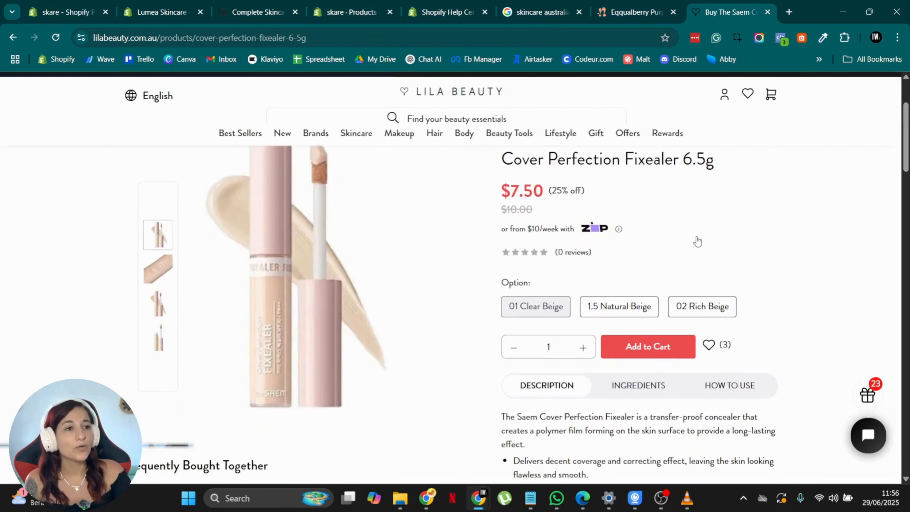
{"action": "scroll", "coordinate": [710, 225], "scroll_direction": "up", "scroll_amount": 3}
{"action": "scroll", "coordinate": [609, 266], "scroll_direction": "down", "scroll_amount": 6}
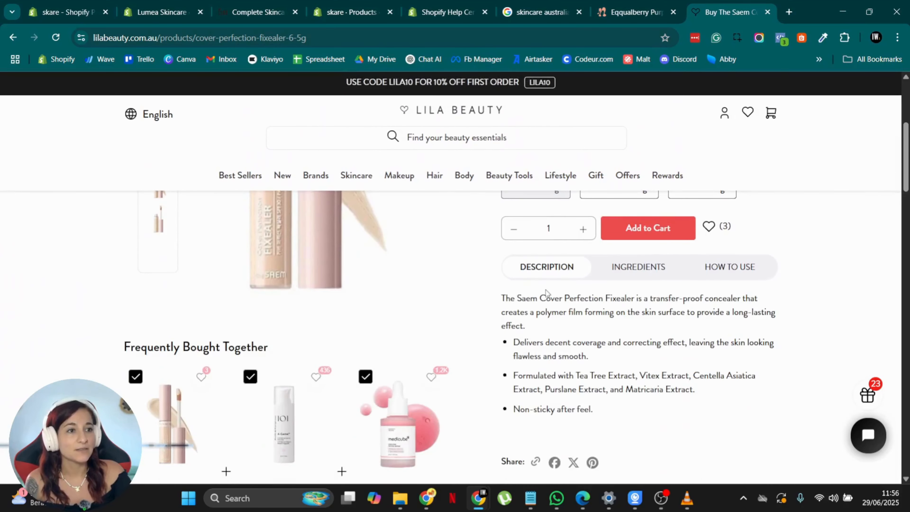
{"action": "left_click", "coordinate": [657, 271]}
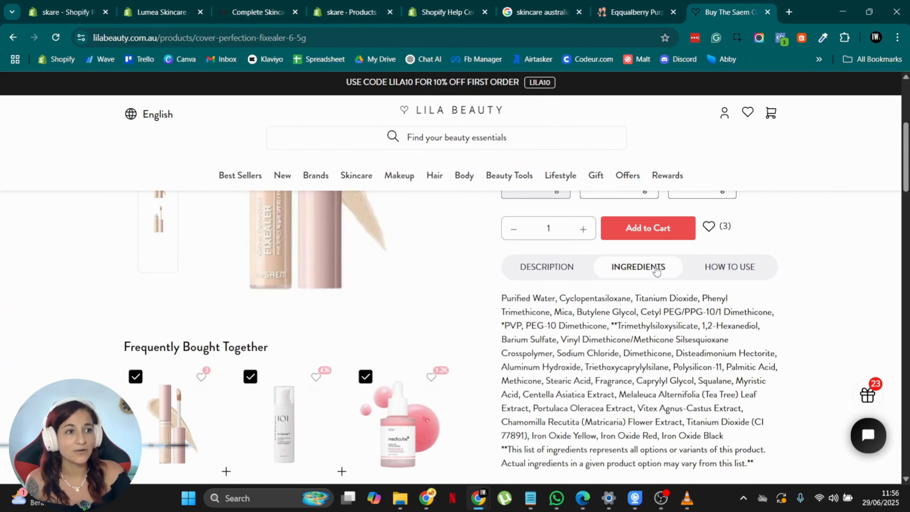
{"action": "left_click", "coordinate": [738, 274]}
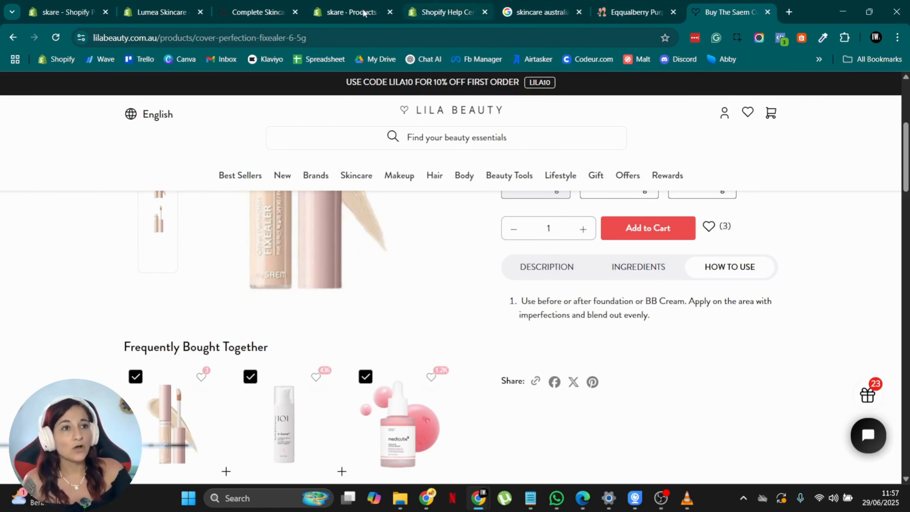
Reload the Lumea Complete Skincare Ritual product page and examine the short description below its title
{"action": "left_click", "coordinate": [258, 12]}
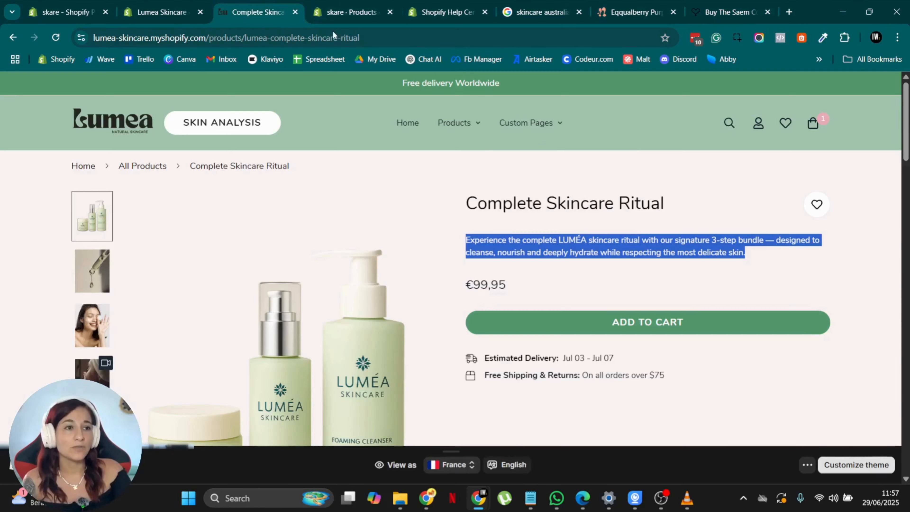
{"action": "left_click", "coordinate": [59, 42]}
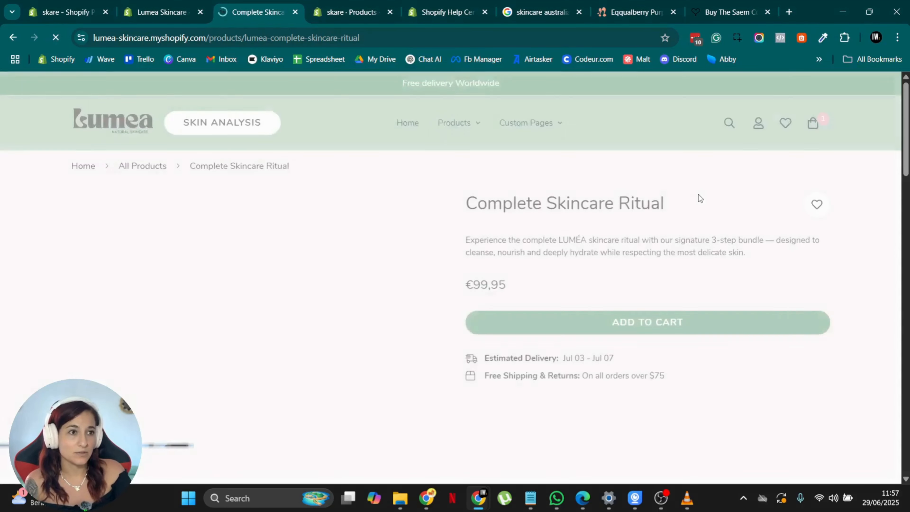
{"action": "scroll", "coordinate": [650, 224], "scroll_direction": "down", "scroll_amount": 4}
{"action": "scroll", "coordinate": [650, 225], "scroll_direction": "up", "scroll_amount": 5}
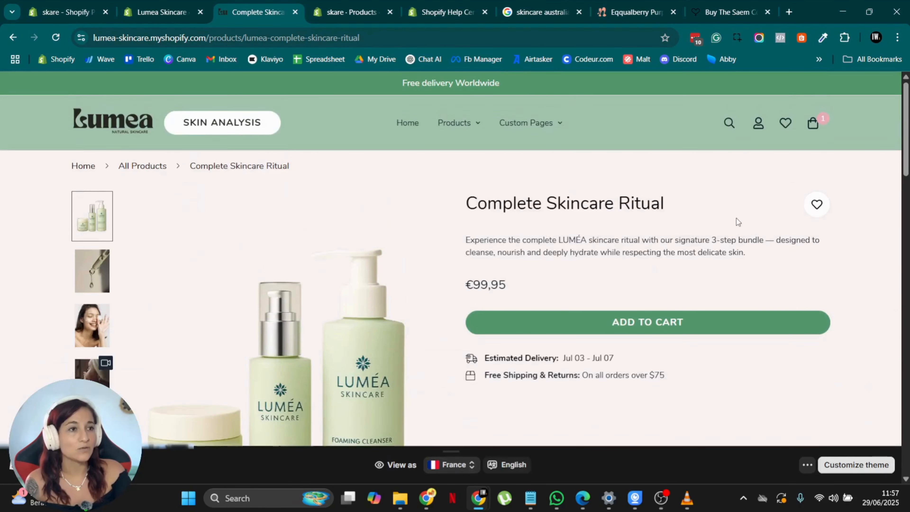
{"action": "left_click_drag", "start_coordinate": [474, 236], "coordinate": [776, 254]}
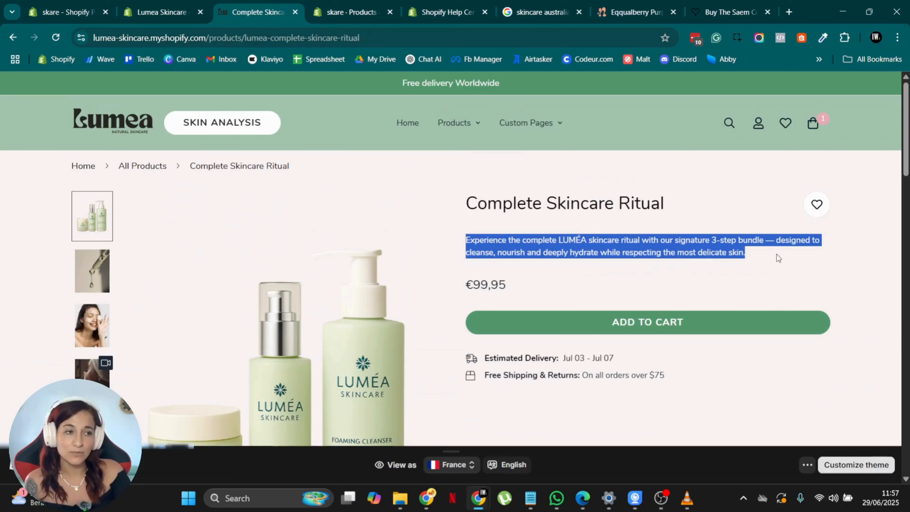
{"action": "left_click", "coordinate": [776, 254]}
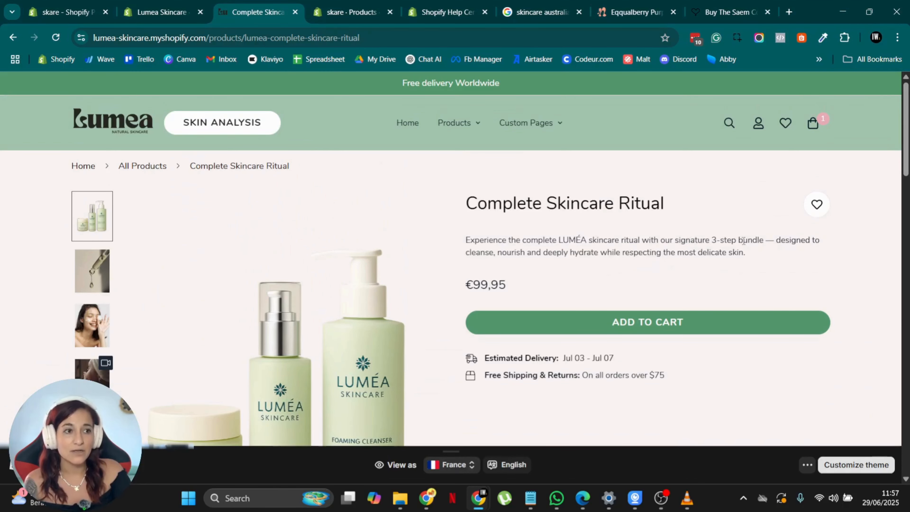
Compare the Key Benefits and Description sections of the Complete Skincare Ritual product
{"action": "scroll", "coordinate": [743, 241], "scroll_direction": "down", "scroll_amount": 5}
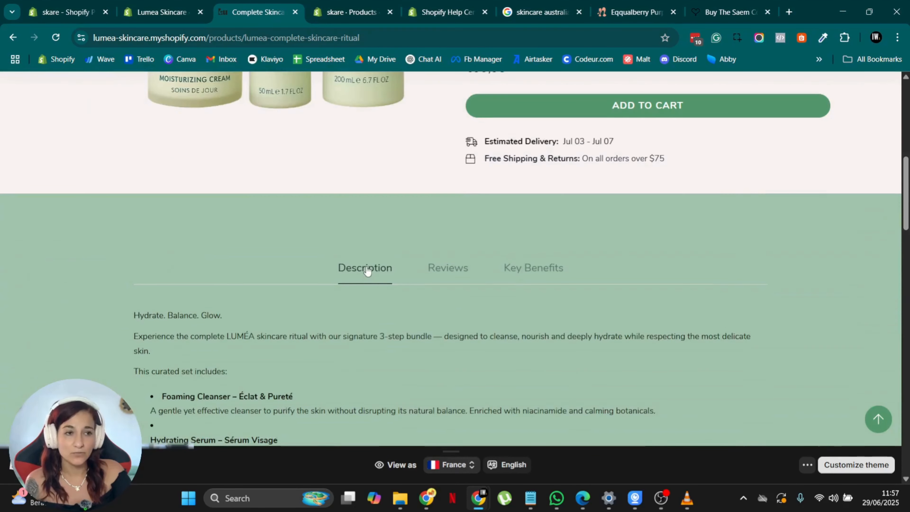
{"action": "left_click", "coordinate": [548, 275]}
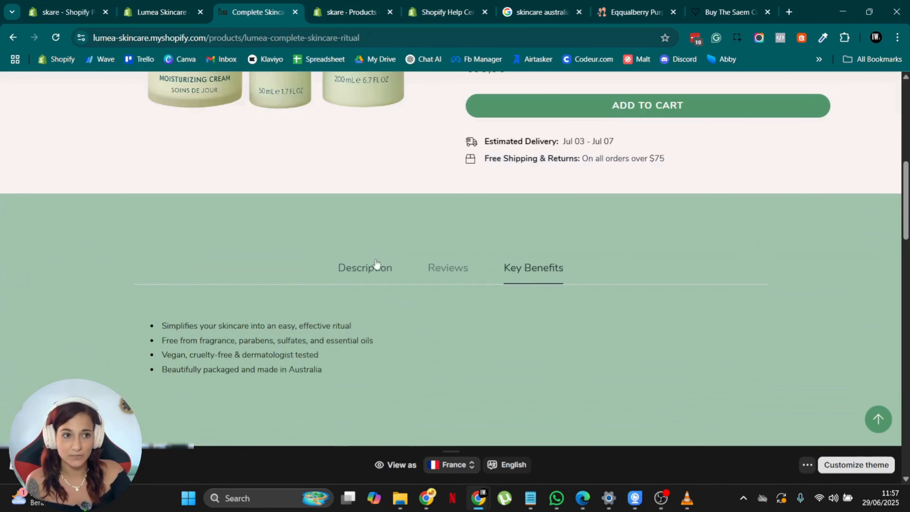
{"action": "left_click", "coordinate": [374, 275]}
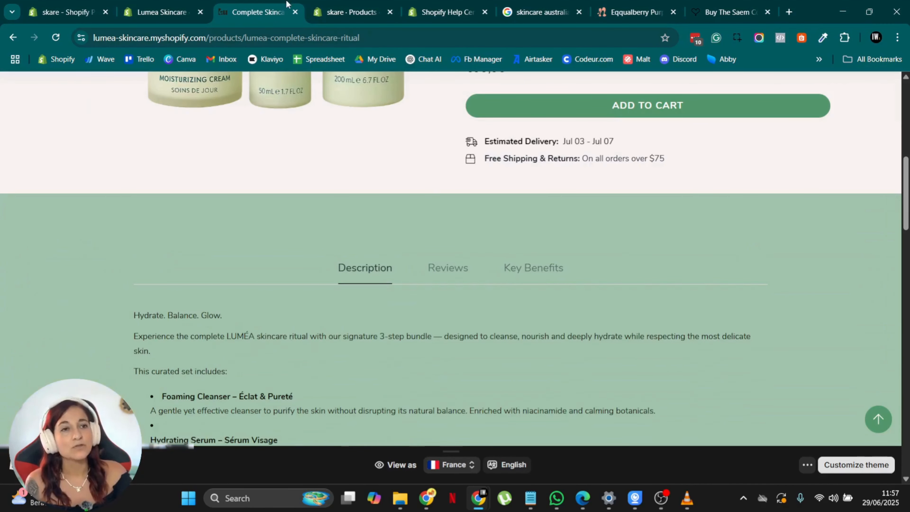
Open the product metafield definitions in the Lumea Skincare store's admin settings
{"action": "left_click", "coordinate": [161, 12]}
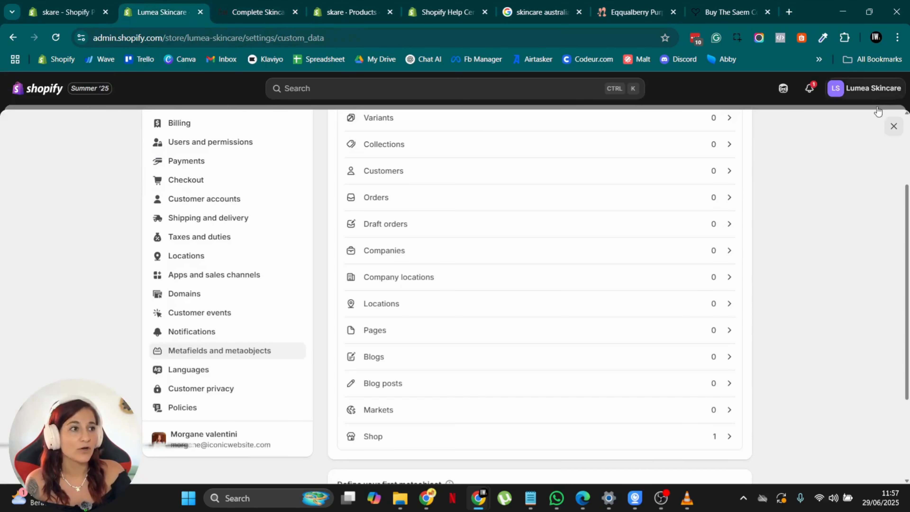
{"action": "left_click", "coordinate": [894, 126]}
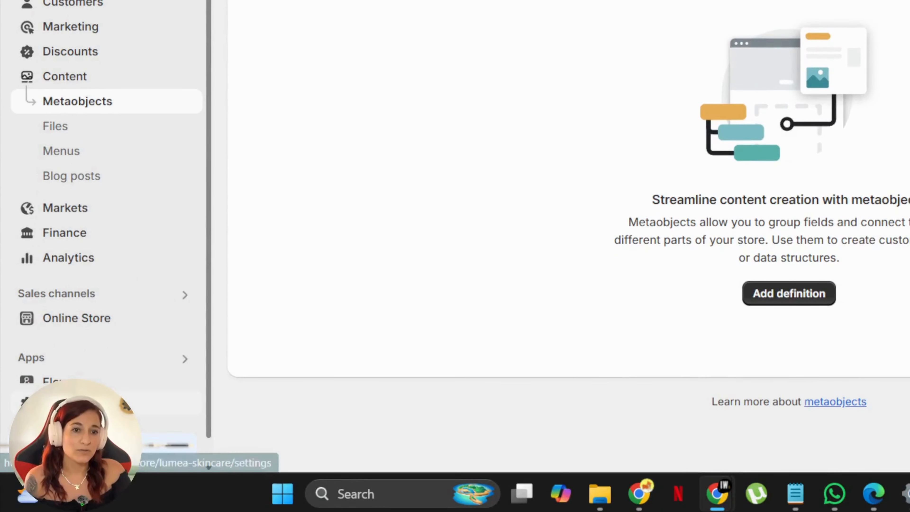
{"action": "left_click", "coordinate": [68, 403]}
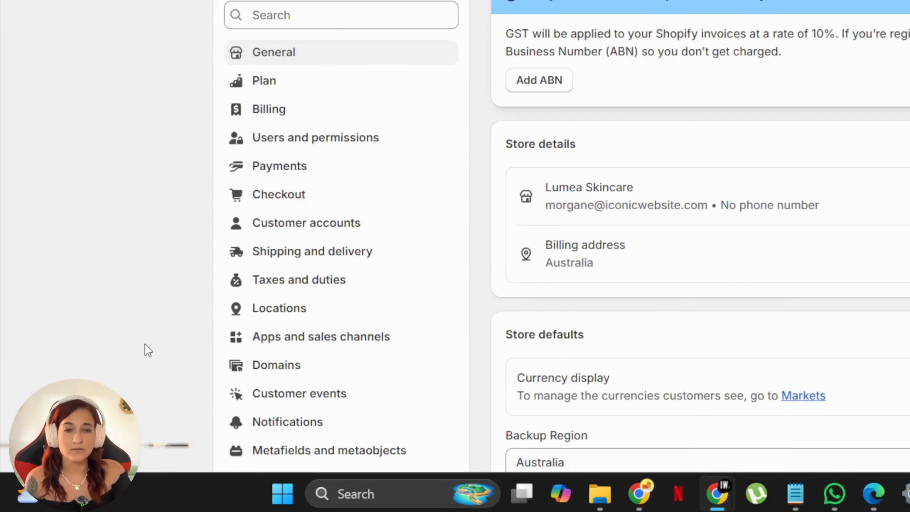
{"action": "scroll", "coordinate": [309, 361], "scroll_direction": "down", "scroll_amount": 5}
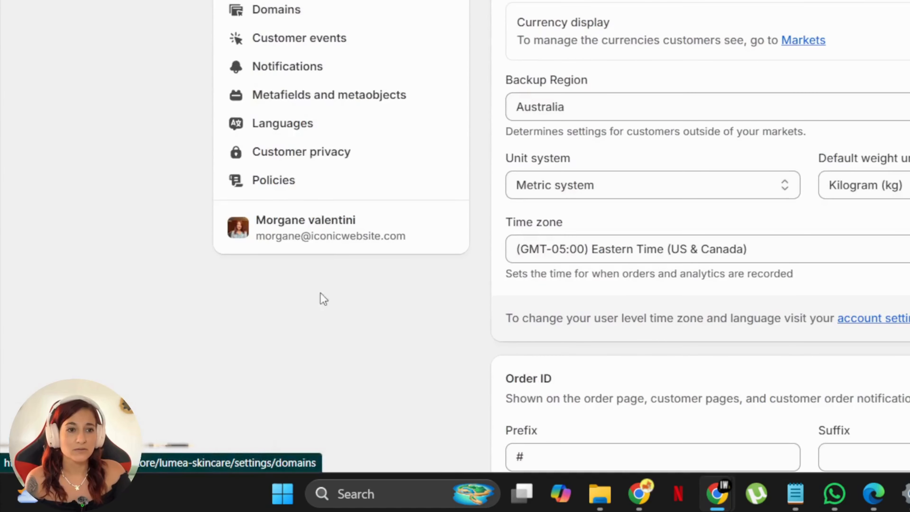
{"action": "left_click", "coordinate": [325, 97]}
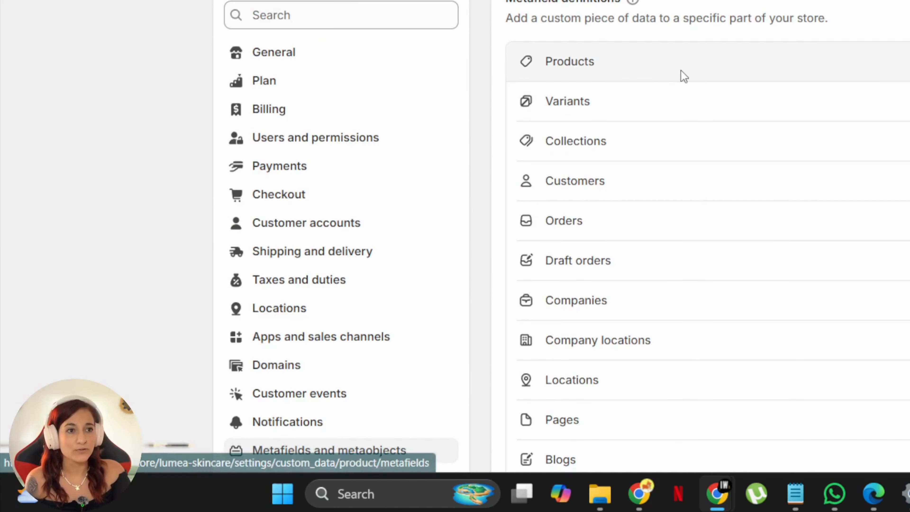
{"action": "left_click", "coordinate": [683, 77]}
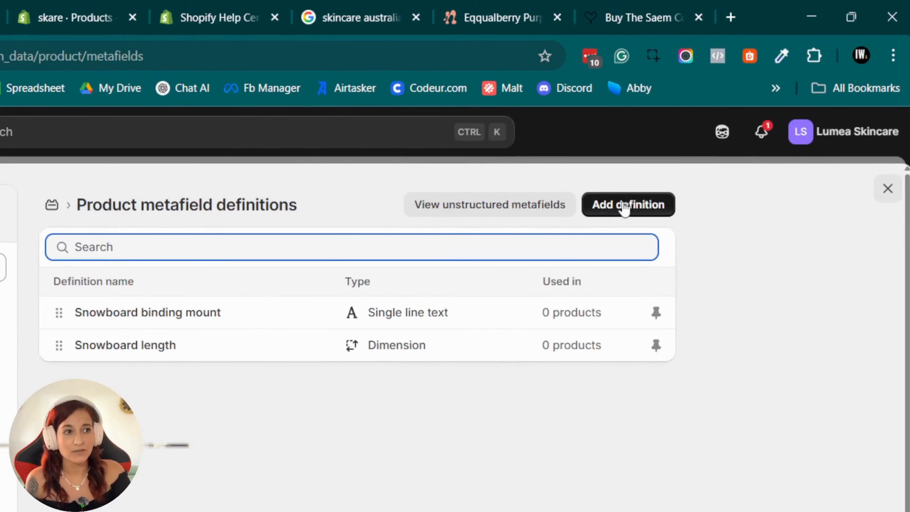
Start a new product metafield definition and name it "Short description"
{"action": "left_click", "coordinate": [645, 196]}
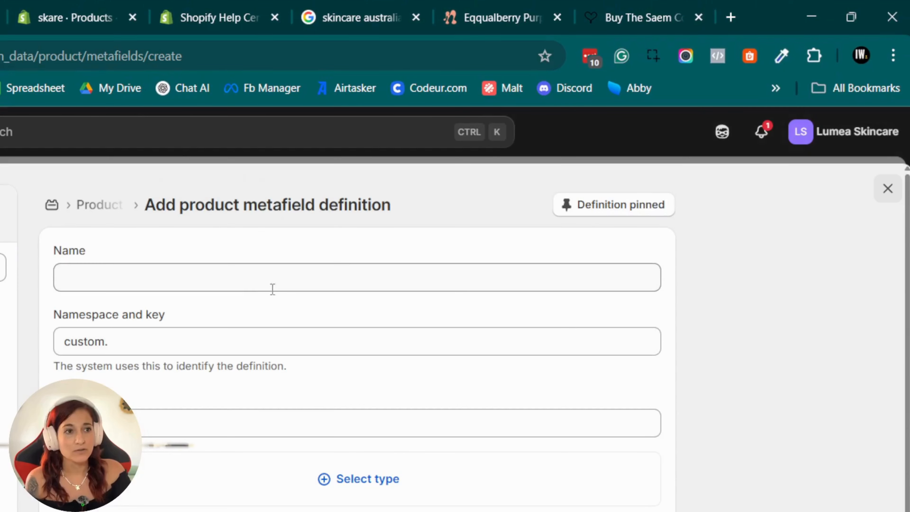
{"action": "left_click", "coordinate": [247, 283]}
{"action": "type", "text": "Sh"}
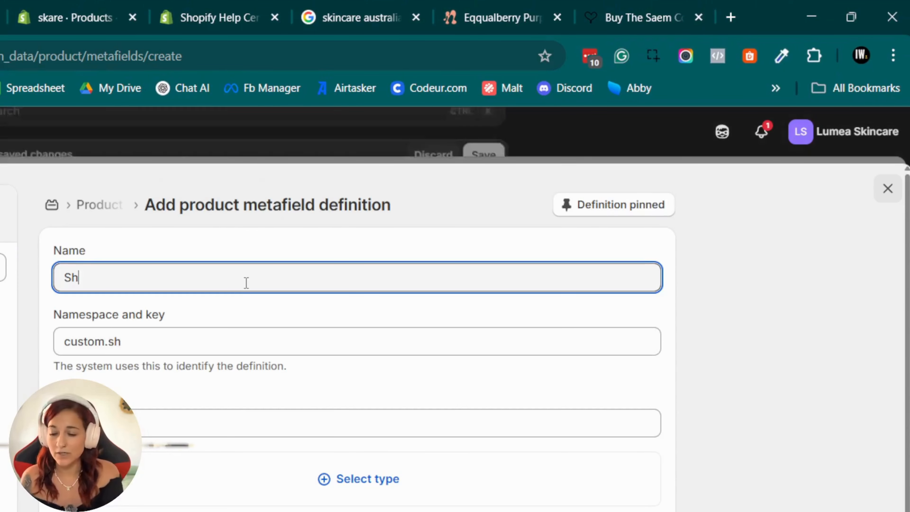
{"action": "type", "text": "ort descrip"}
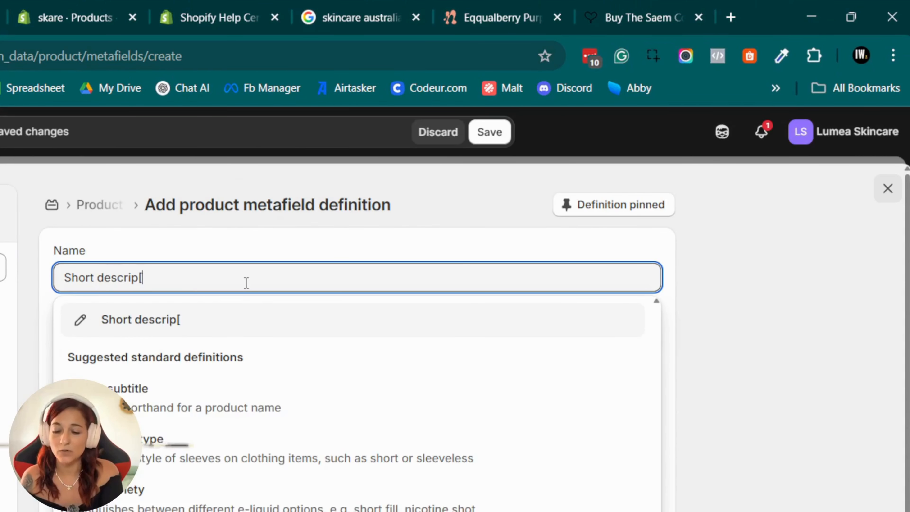
{"action": "type", "text": "tion"}
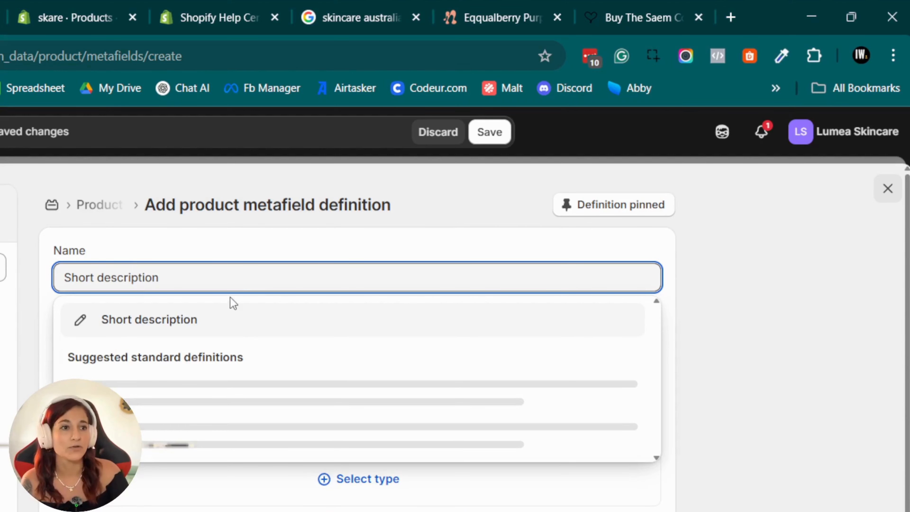
{"action": "left_click", "coordinate": [231, 319]}
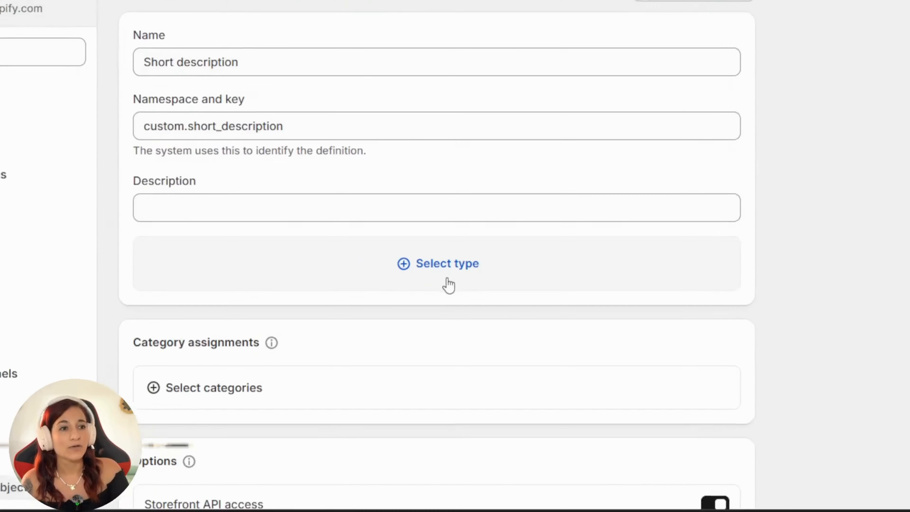
Set the Short description metafield's type to Rich text, then check the other text types without changing it
{"action": "left_click", "coordinate": [366, 489]}
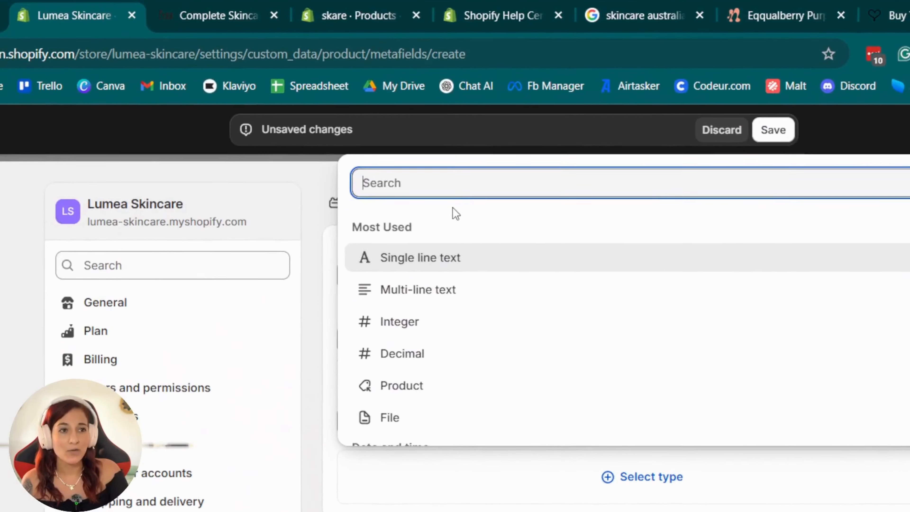
{"action": "key", "text": "Escape"}
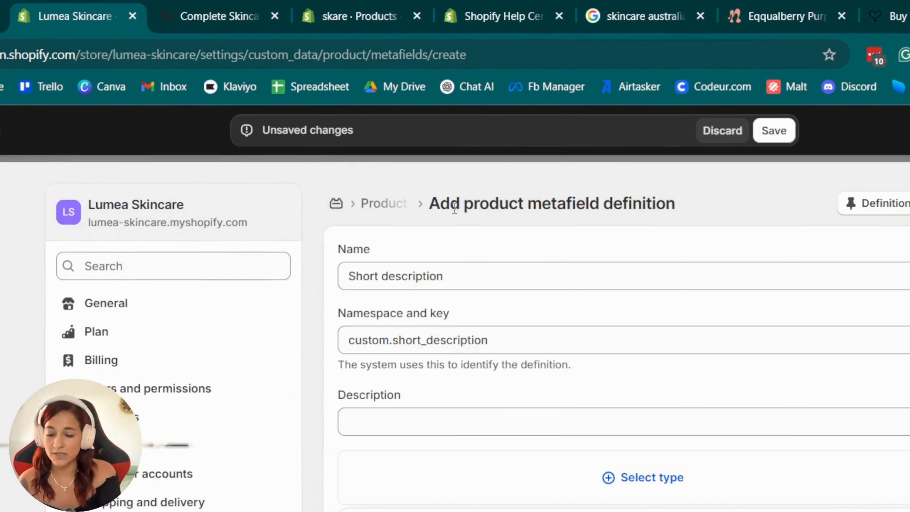
{"action": "left_click", "coordinate": [628, 477]}
{"action": "type", "text": "rich"}
{"action": "left_click", "coordinate": [457, 369]}
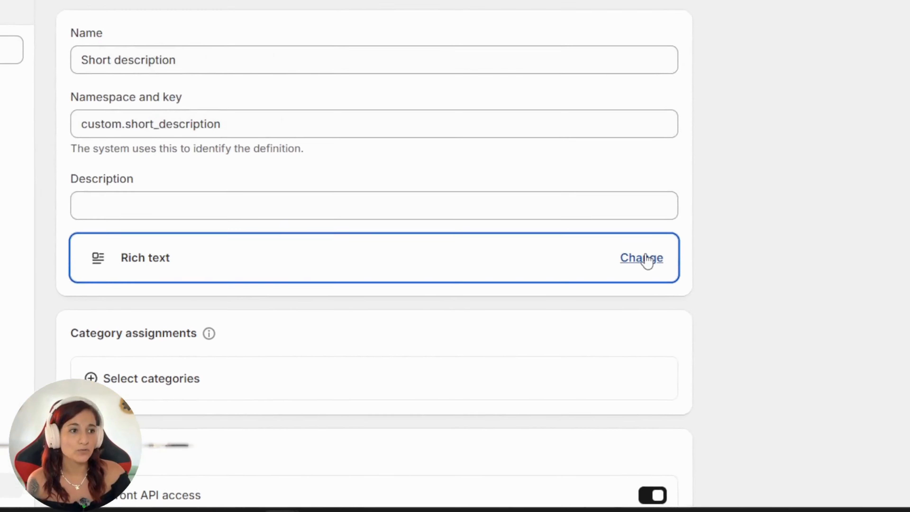
{"action": "left_click", "coordinate": [884, 222]}
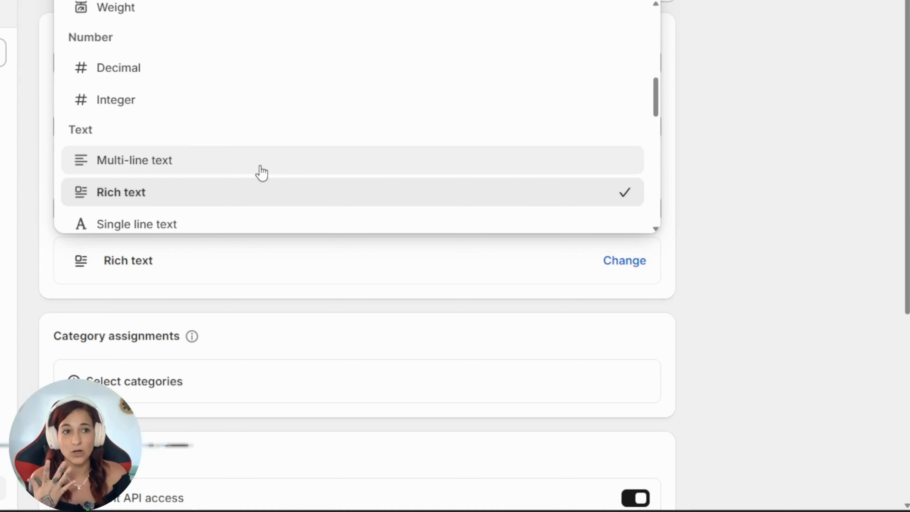
{"action": "left_click", "coordinate": [730, 179]}
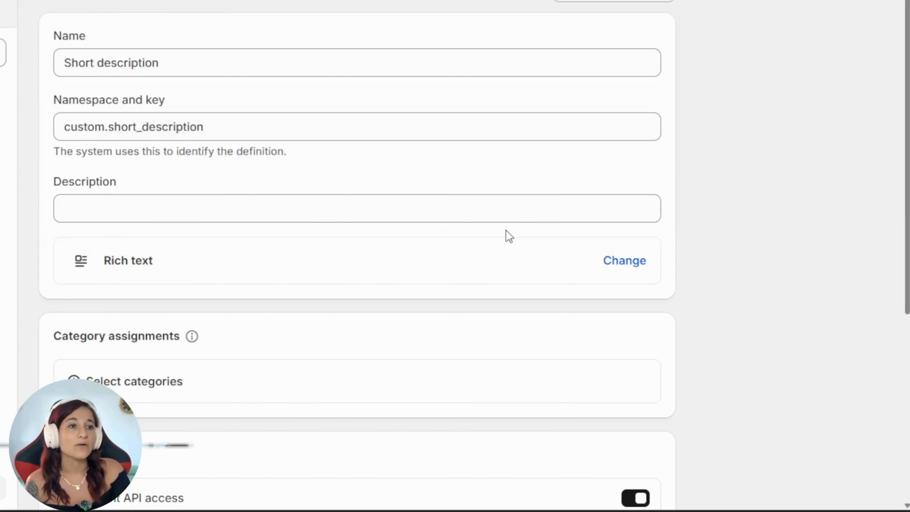
Review the remaining settings of the Short description definition and save it
{"action": "scroll", "coordinate": [506, 231], "scroll_direction": "down", "scroll_amount": 4}
{"action": "scroll", "coordinate": [500, 259], "scroll_direction": "up", "scroll_amount": 4}
{"action": "scroll", "coordinate": [548, 400], "scroll_direction": "down", "scroll_amount": 6}
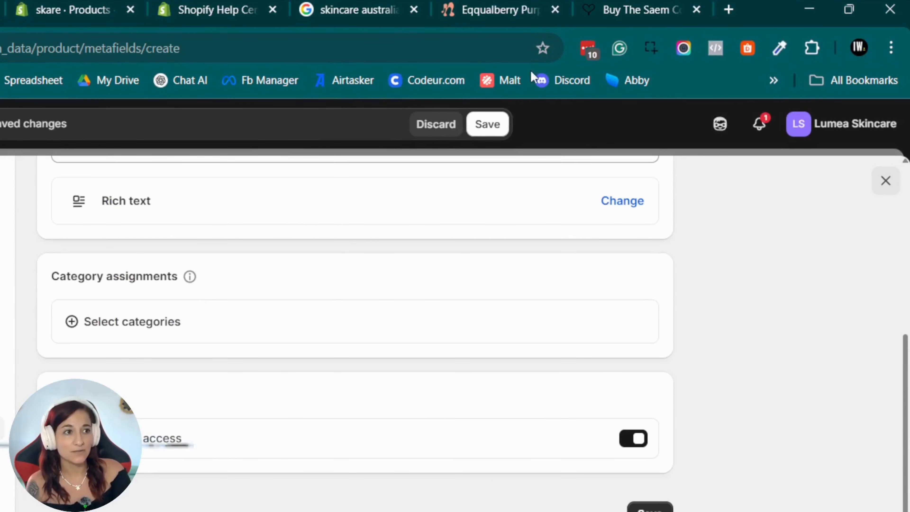
{"action": "left_click", "coordinate": [488, 64]}
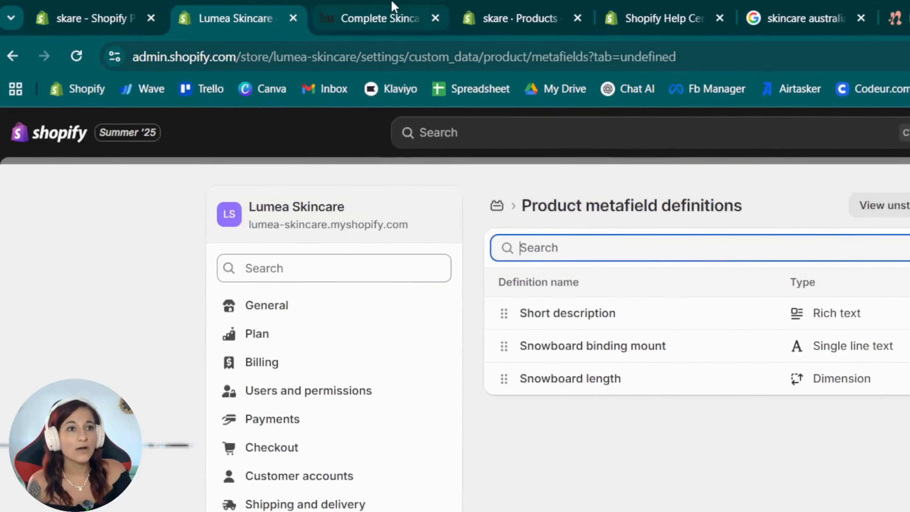
Review the short description and the Key Benefits section on the Complete Skincare Ritual storefront page
{"action": "left_click", "coordinate": [394, 5]}
{"action": "scroll", "coordinate": [767, 337], "scroll_direction": "up", "scroll_amount": 10}
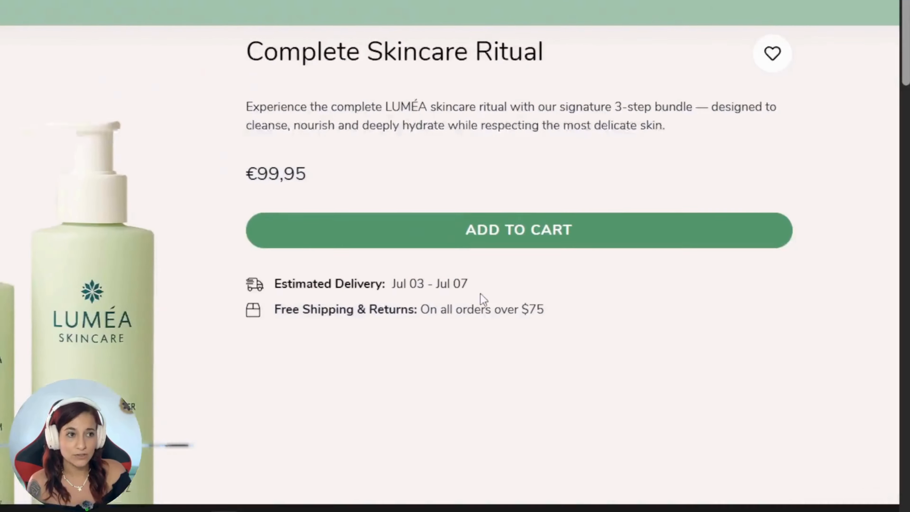
{"action": "scroll", "coordinate": [612, 451], "scroll_direction": "down", "scroll_amount": 8}
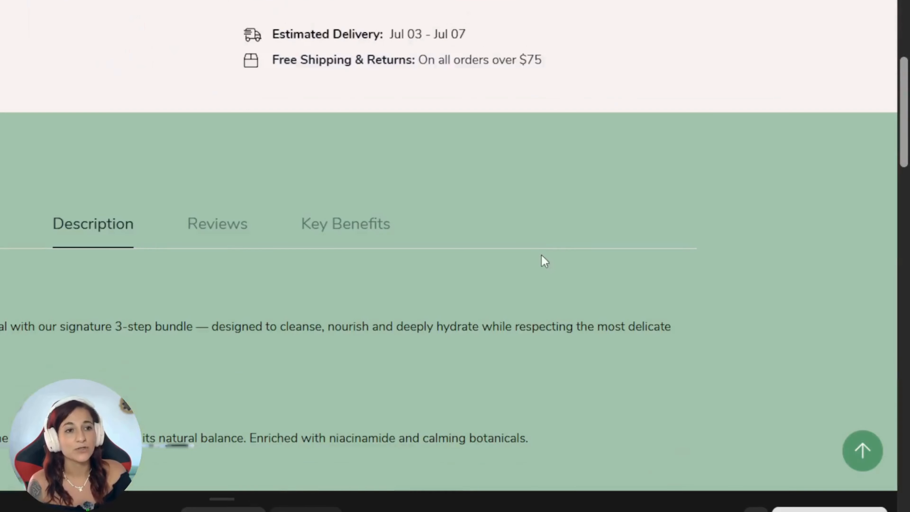
{"action": "left_click", "coordinate": [376, 136]}
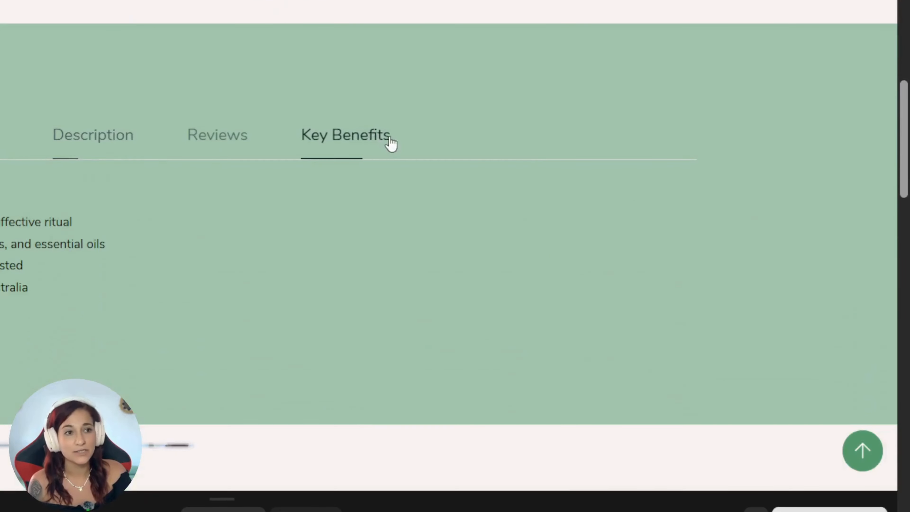
Add a product metafield definition named "Key Benefits" with the key custom.key_benefit
{"action": "left_click", "coordinate": [251, 18]}
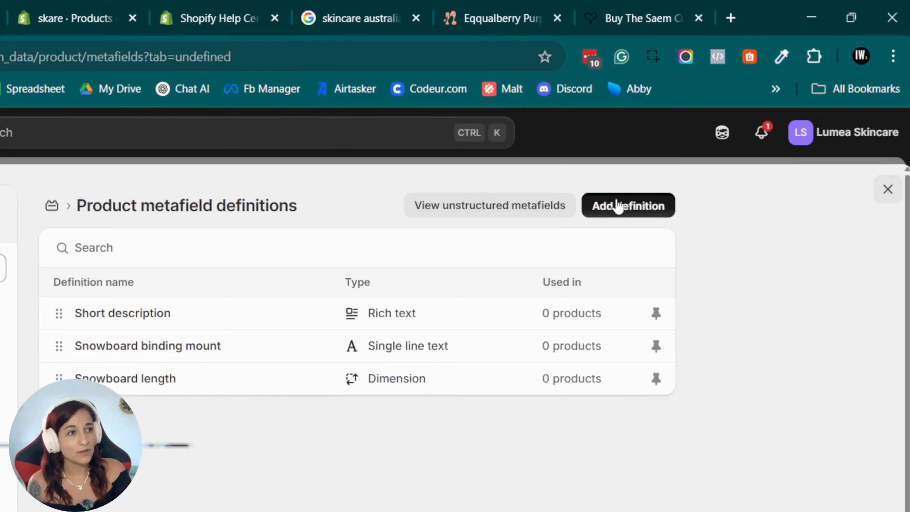
{"action": "left_click", "coordinate": [615, 205]}
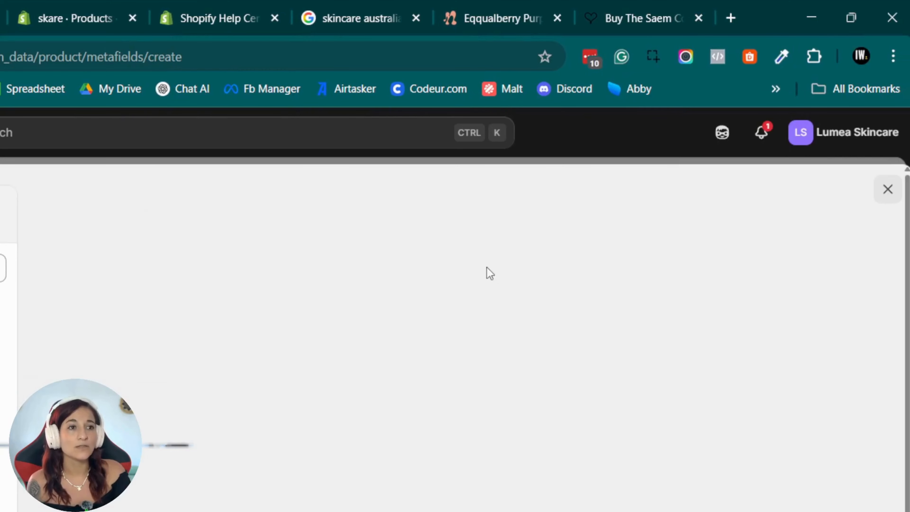
{"action": "left_click", "coordinate": [151, 273]}
{"action": "type", "text": "K"}
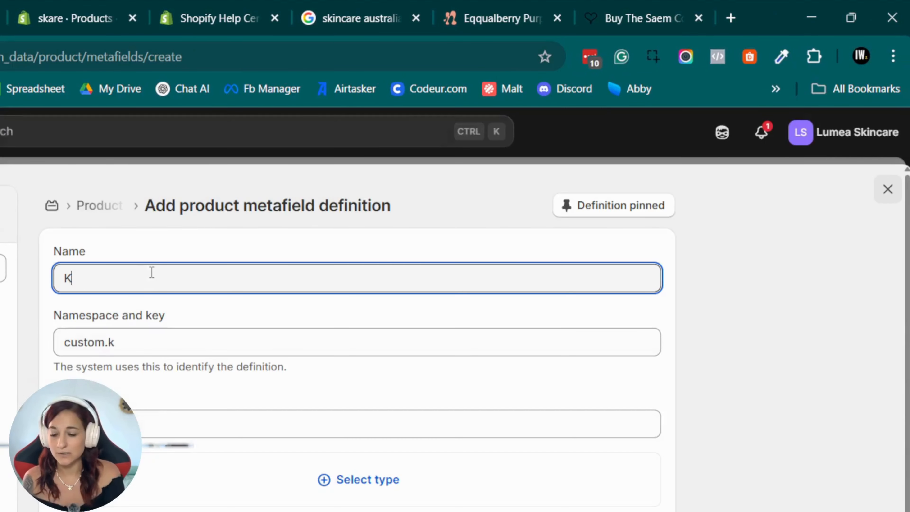
{"action": "type", "text": "ey Benefitds"}
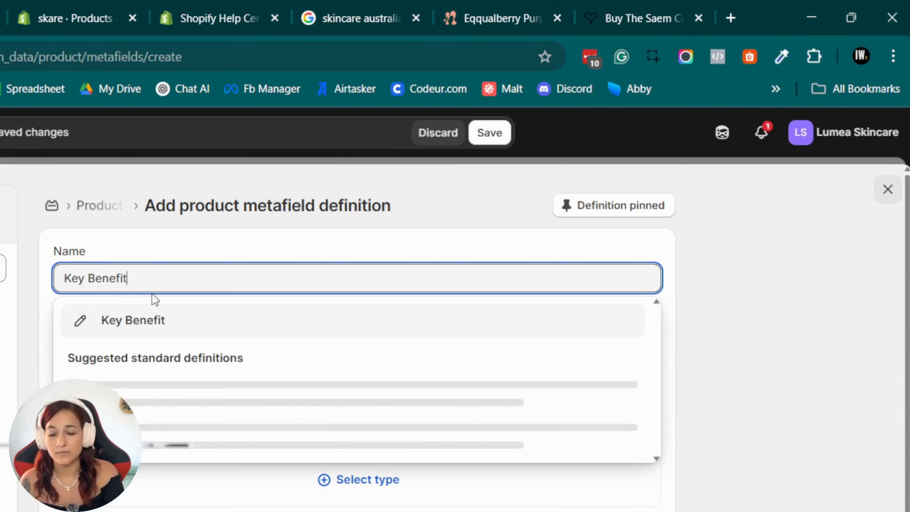
{"action": "left_click", "coordinate": [181, 325]}
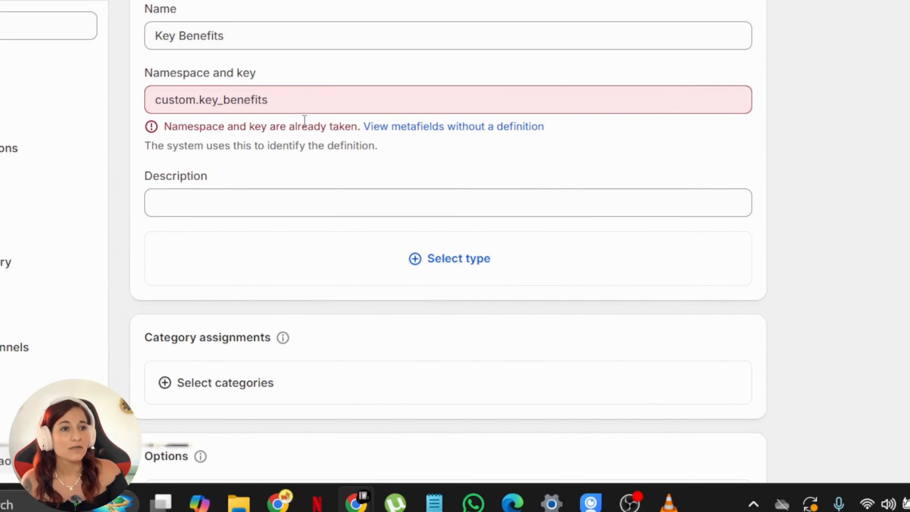
{"action": "left_click", "coordinate": [327, 90]}
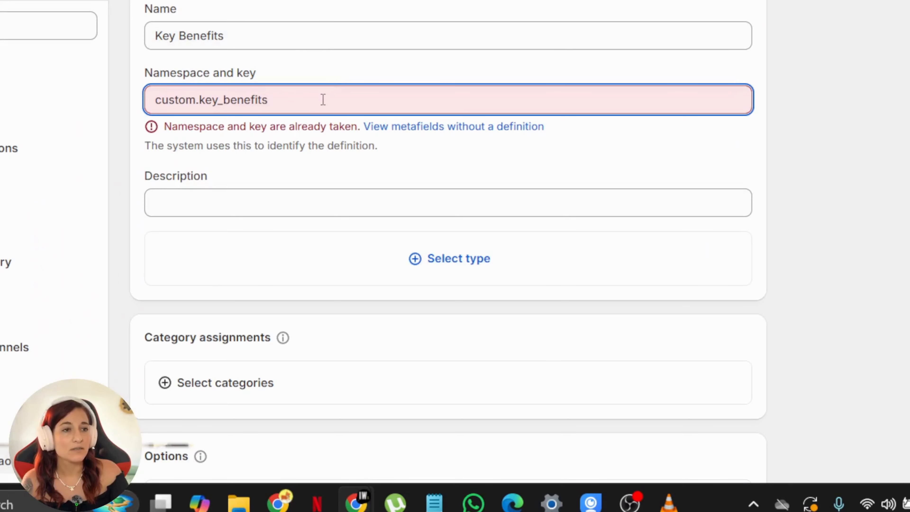
{"action": "key", "text": "BackSpace"}
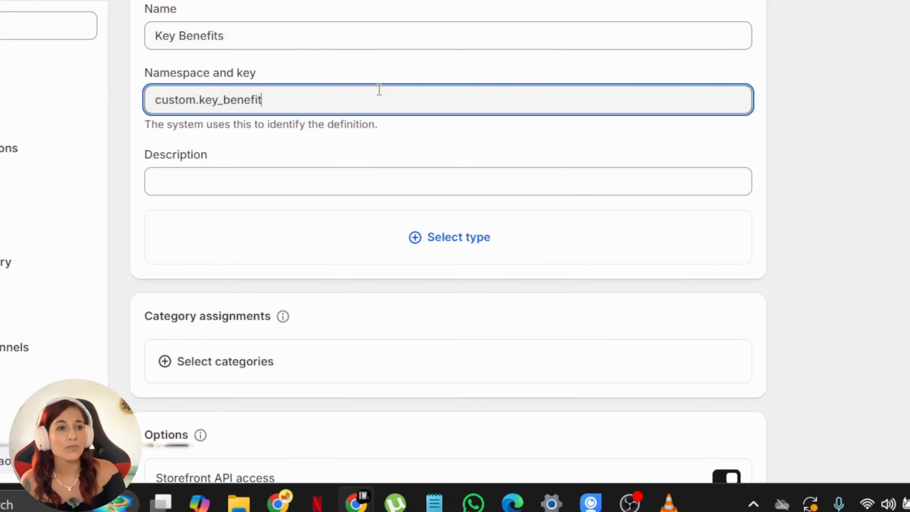
Set the Key Benefits definition's type to Rich text and save it
{"action": "left_click", "coordinate": [472, 244]}
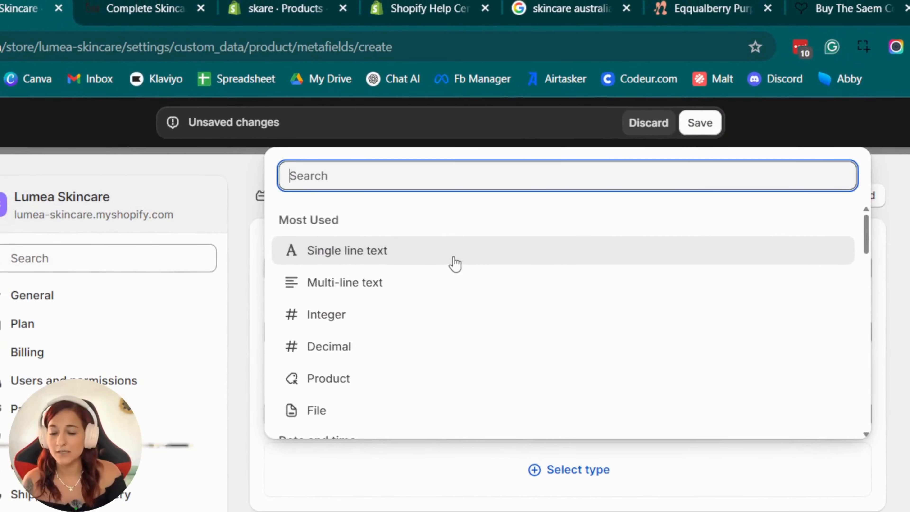
{"action": "left_click", "coordinate": [336, 24]}
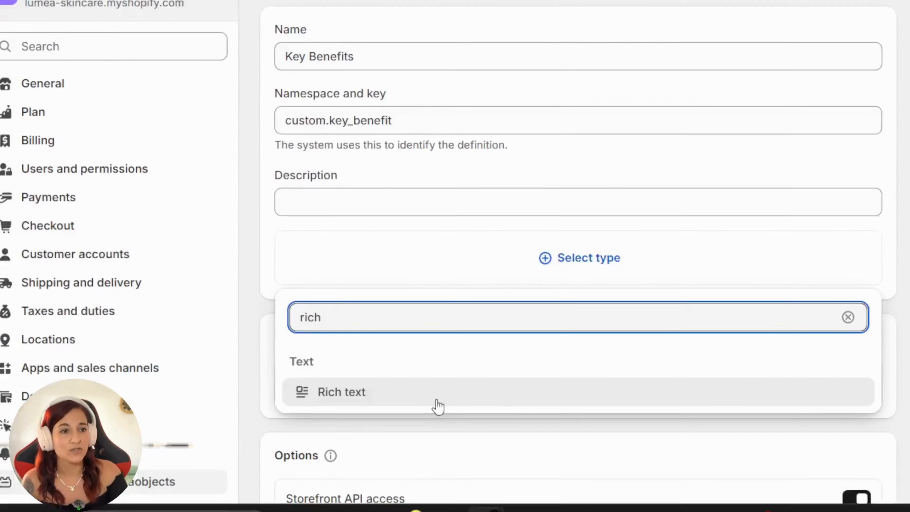
{"action": "left_click", "coordinate": [435, 400]}
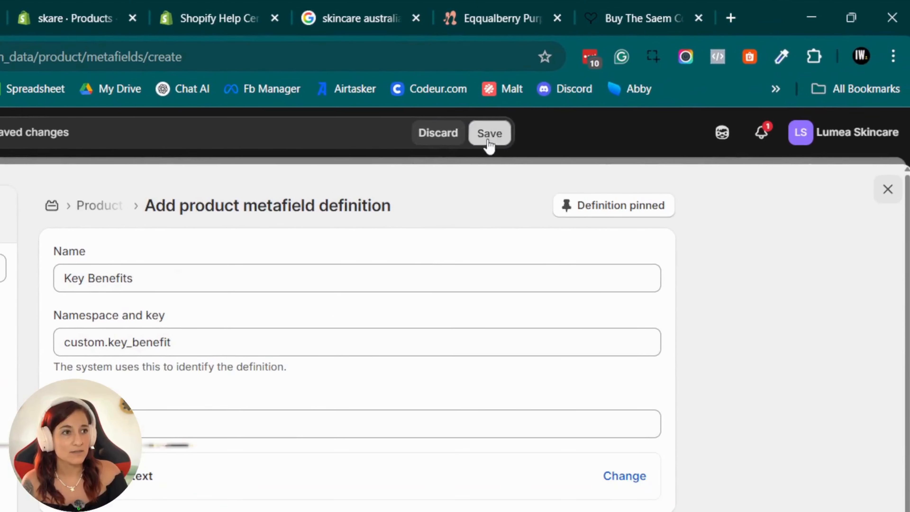
{"action": "left_click", "coordinate": [559, 118]}
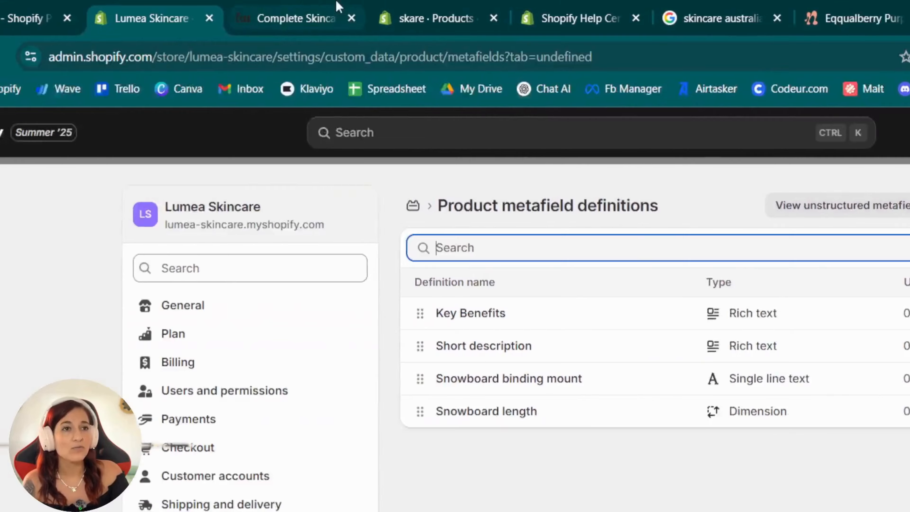
Check the Complete Skincare Ritual storefront page again, then return to the product metafield definitions
{"action": "left_click", "coordinate": [330, 15]}
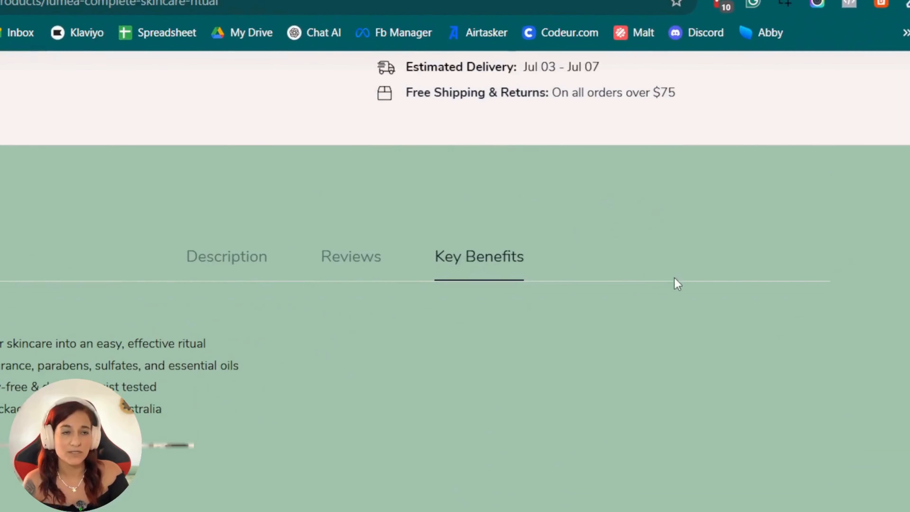
{"action": "scroll", "coordinate": [464, 190], "scroll_direction": "up", "scroll_amount": 5}
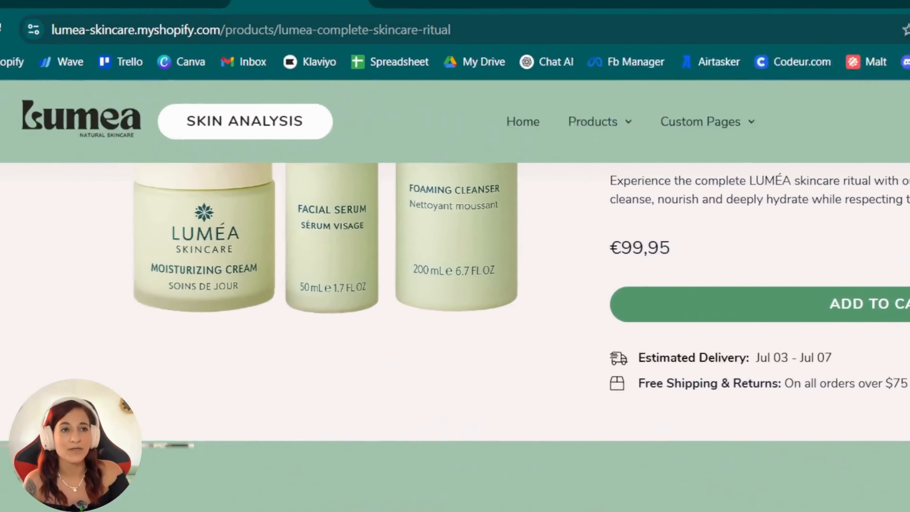
{"action": "left_click", "coordinate": [256, 17]}
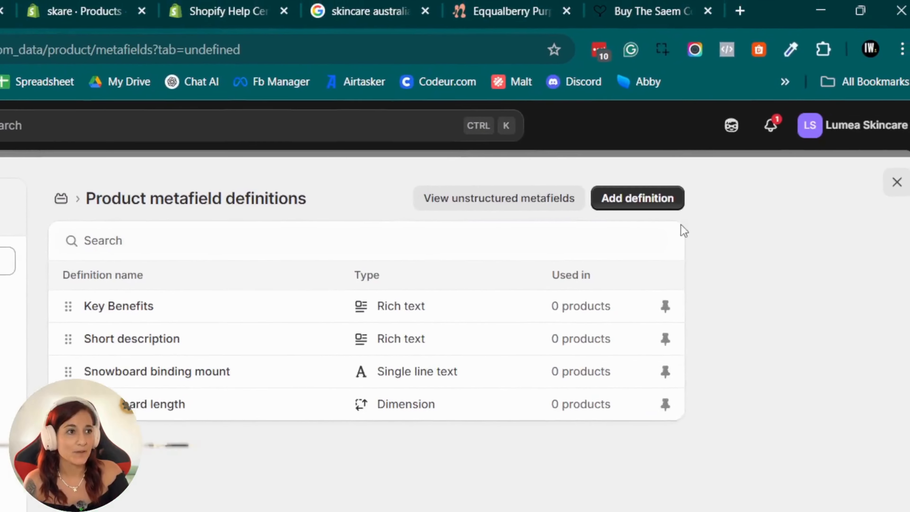
Start another product metafield definition and name it "Ingredients"
{"action": "left_click", "coordinate": [646, 199]}
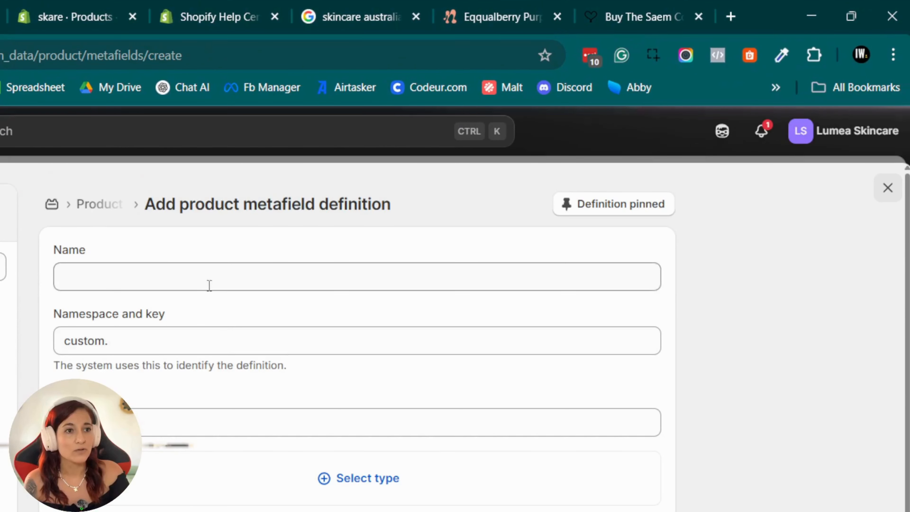
{"action": "left_click", "coordinate": [205, 278]}
{"action": "type", "text": "Ing"}
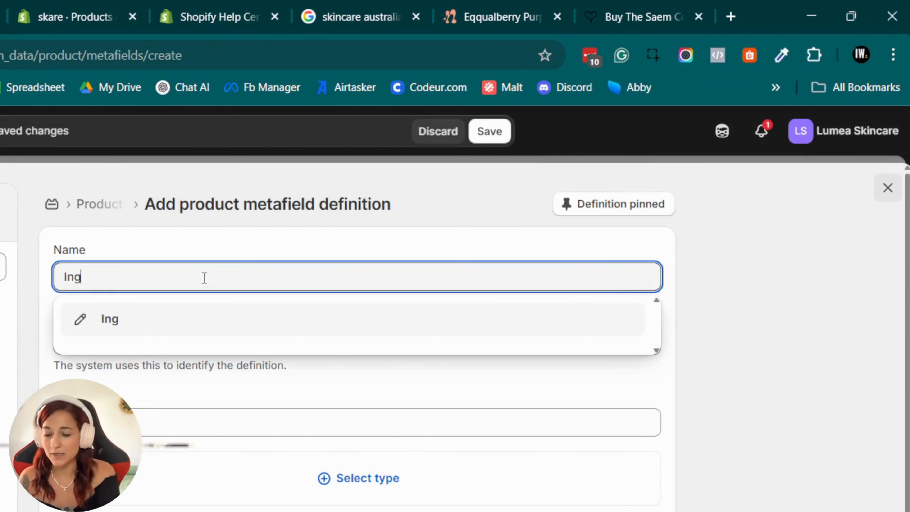
{"action": "type", "text": "redients"}
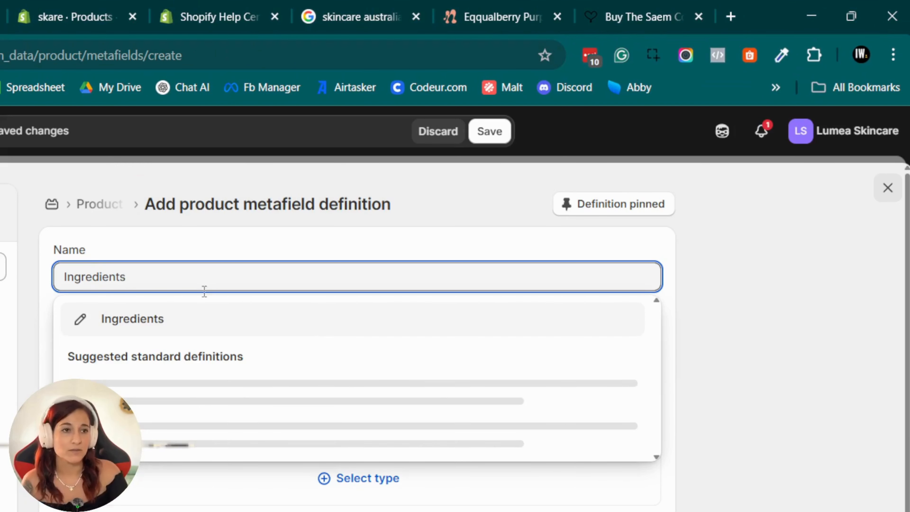
{"action": "left_click", "coordinate": [211, 319]}
Set the Ingredients definition's type to Rich text and save it
{"action": "left_click", "coordinate": [380, 477]}
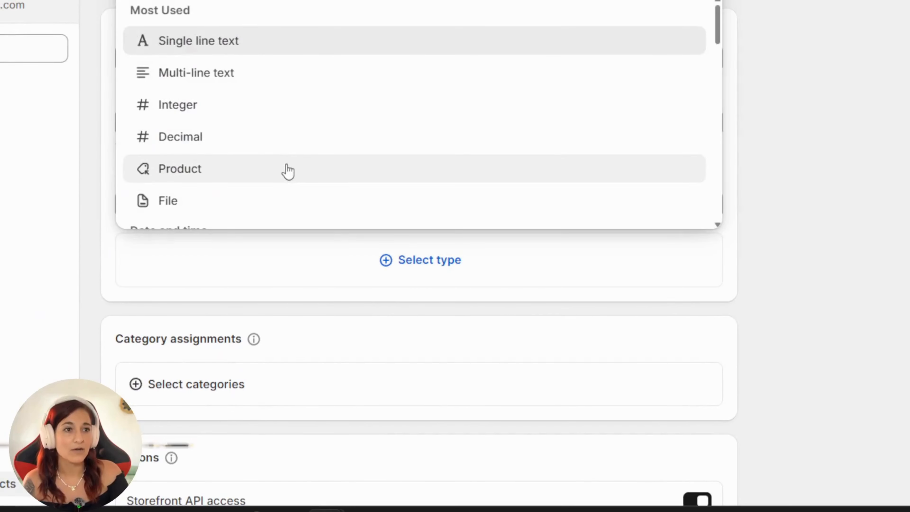
{"action": "scroll", "coordinate": [279, 108], "scroll_direction": "down", "scroll_amount": 5}
{"action": "scroll", "coordinate": [295, 112], "scroll_direction": "down", "scroll_amount": 4}
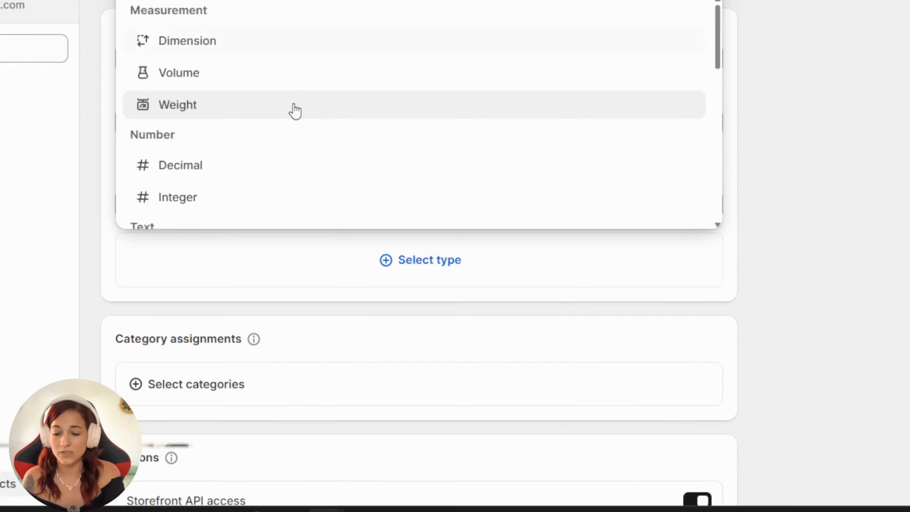
{"action": "type", "text": "rich"}
{"action": "left_click", "coordinate": [202, 404]}
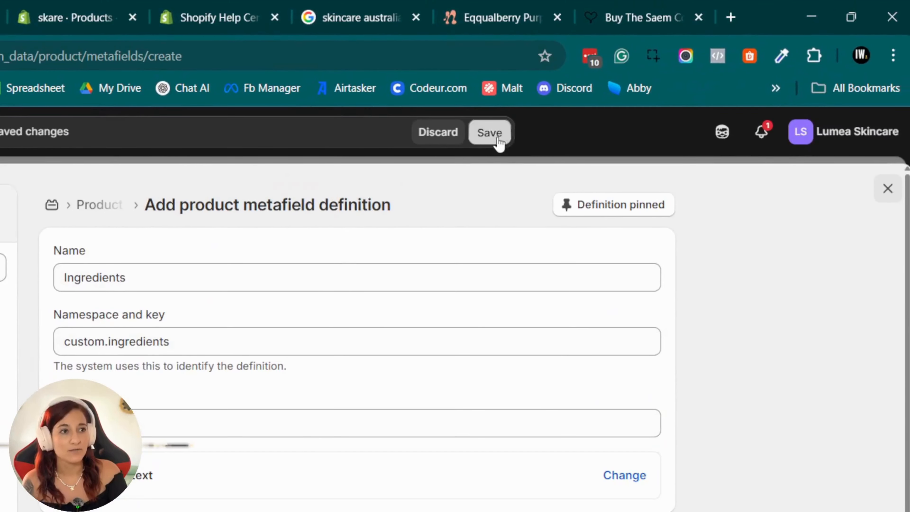
{"action": "left_click", "coordinate": [496, 141]}
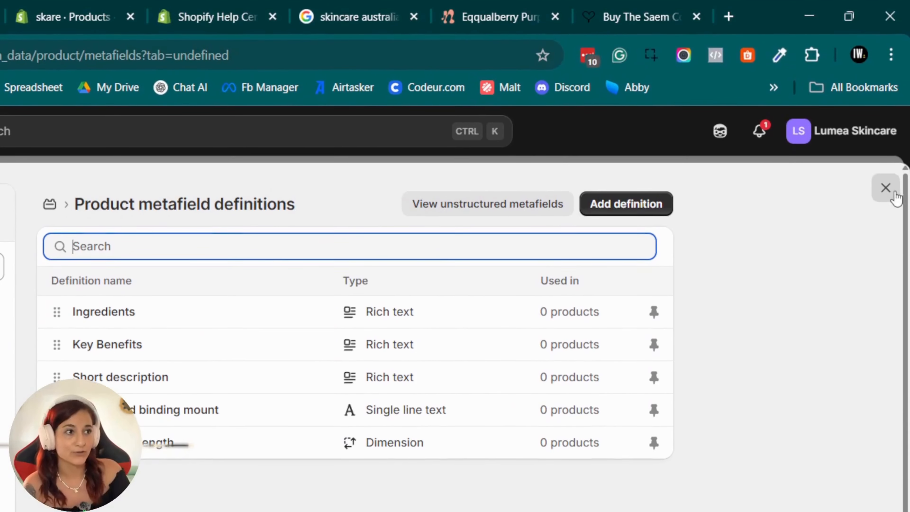
Leave the store settings and open the Complete Skincare Ritual product in the admin
{"action": "left_click", "coordinate": [886, 121]}
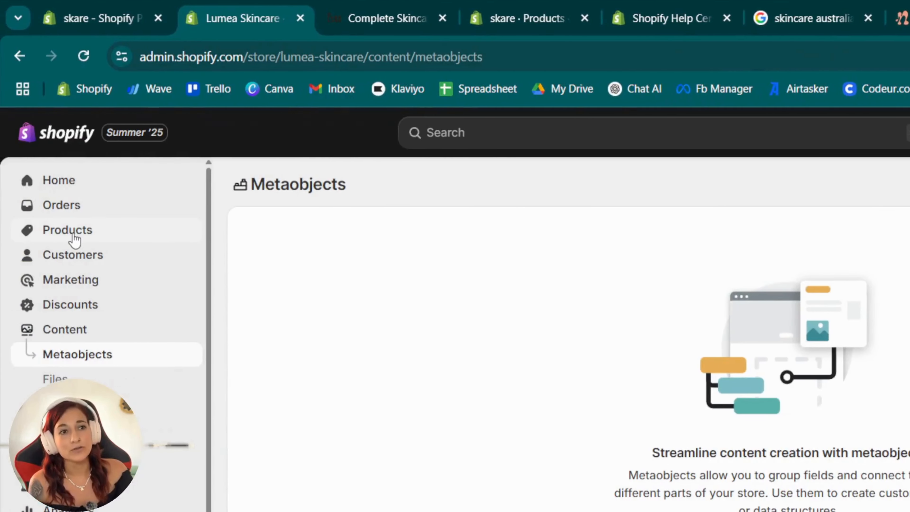
{"action": "left_click", "coordinate": [73, 233]}
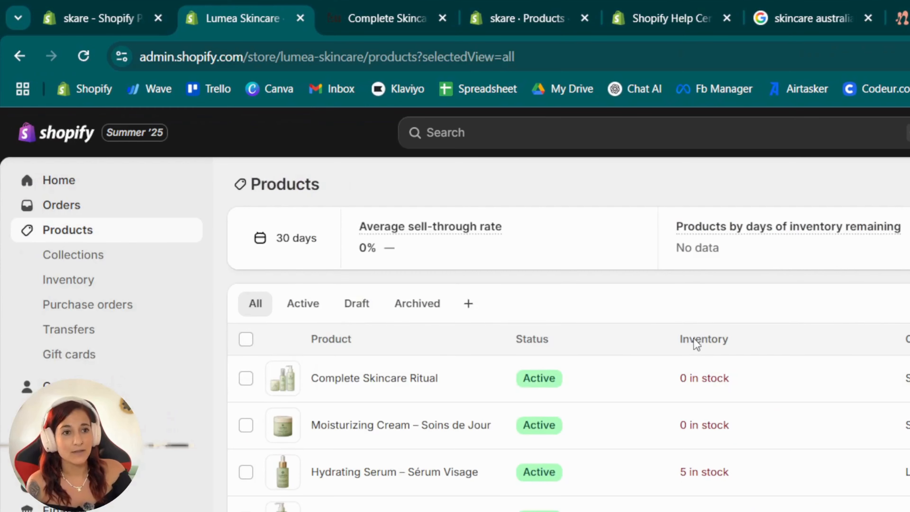
{"action": "left_click", "coordinate": [395, 379]}
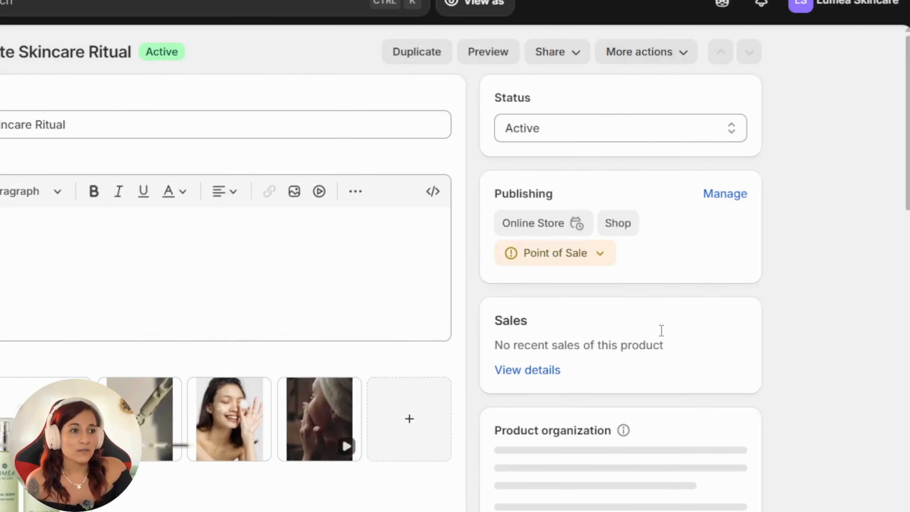
Set the product's theme template to Default product and save the product
{"action": "scroll", "coordinate": [660, 287], "scroll_direction": "down", "scroll_amount": 10}
{"action": "scroll", "coordinate": [656, 219], "scroll_direction": "up", "scroll_amount": 1}
{"action": "left_click", "coordinate": [651, 160]}
{"action": "left_click", "coordinate": [646, 180]}
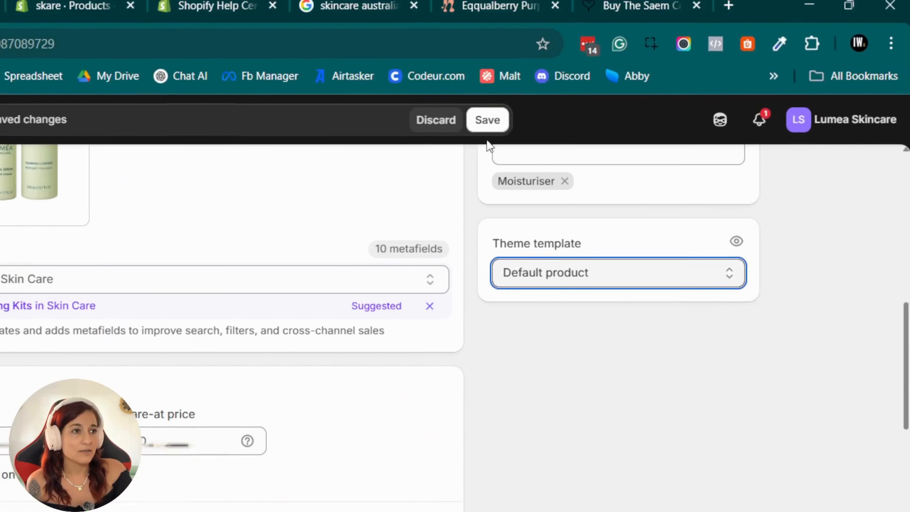
{"action": "left_click", "coordinate": [484, 125]}
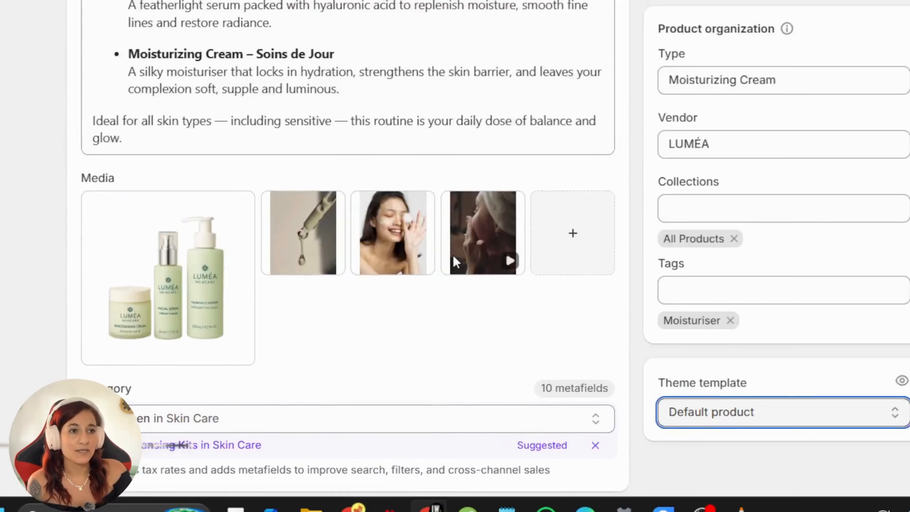
Open the Ingredients field in the product's metafields for editing
{"action": "scroll", "coordinate": [453, 256], "scroll_direction": "up", "scroll_amount": 3}
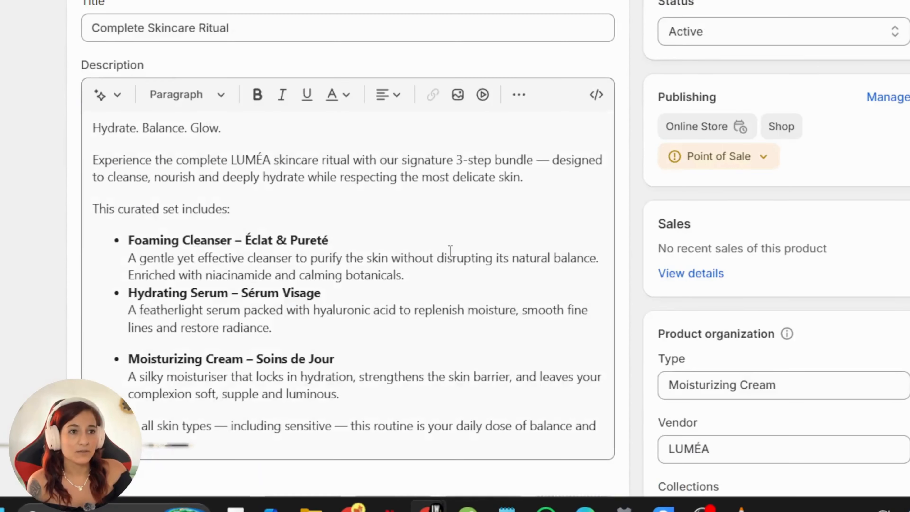
{"action": "scroll", "coordinate": [453, 253], "scroll_direction": "down", "scroll_amount": 12}
{"action": "scroll", "coordinate": [613, 228], "scroll_direction": "down", "scroll_amount": 10}
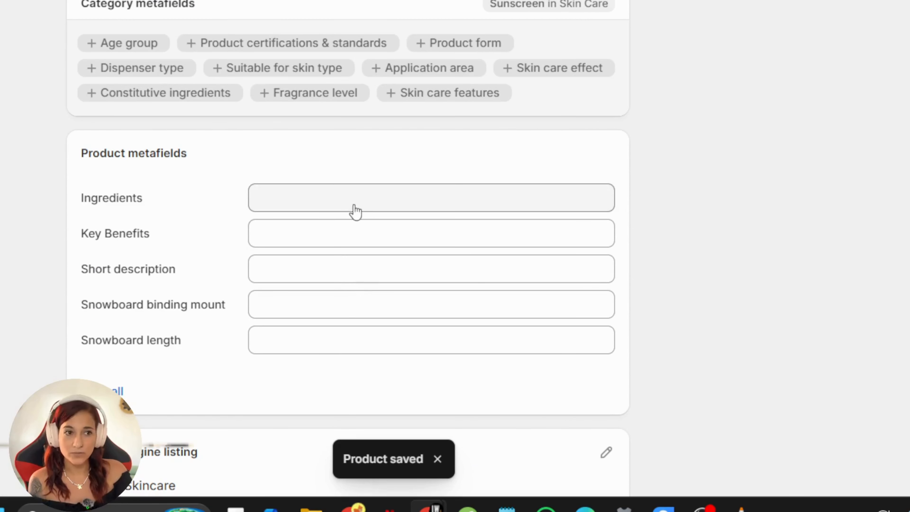
{"action": "left_click", "coordinate": [408, 205]}
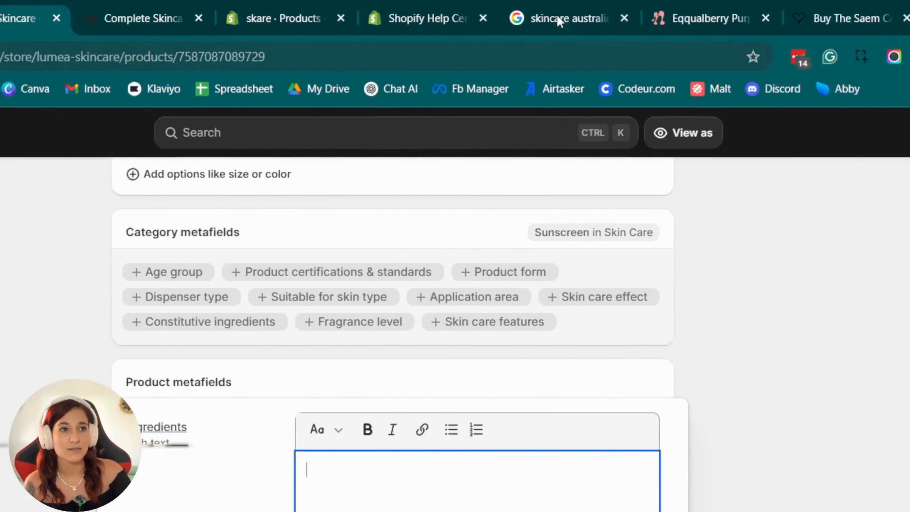
Switch to the Lila Beauty product page, dismiss the sign-up offer, show its Ingredients section and copy part of the ingredients list
{"action": "left_click", "coordinate": [534, 16]}
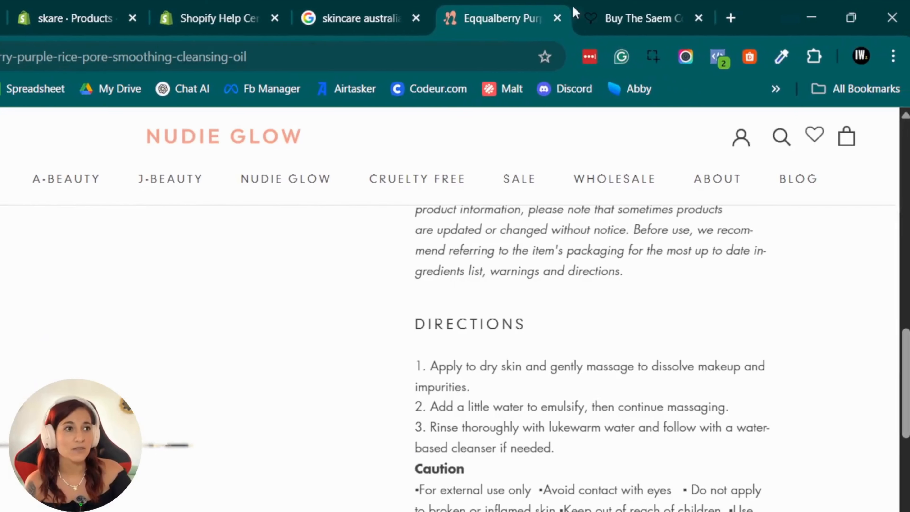
{"action": "left_click", "coordinate": [640, 14]}
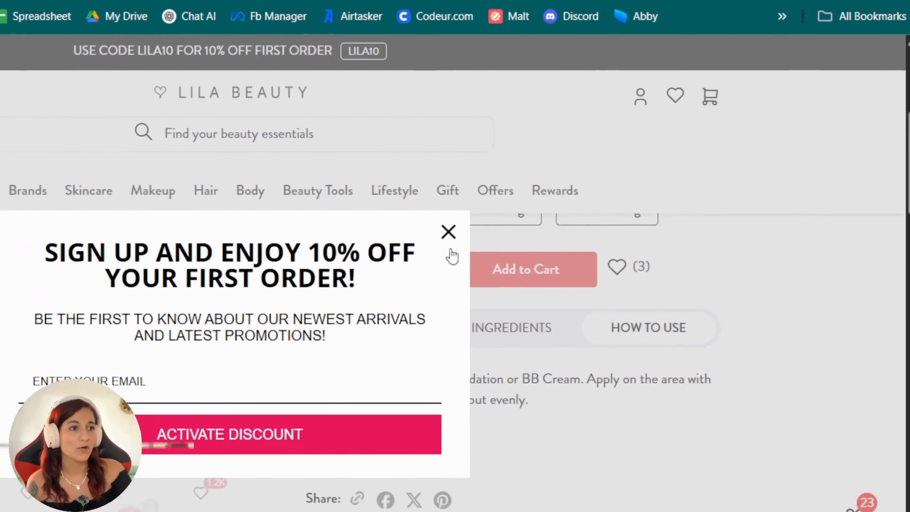
{"action": "left_click", "coordinate": [448, 232]}
{"action": "left_click", "coordinate": [522, 330]}
{"action": "left_click_drag", "start_coordinate": [298, 394], "coordinate": [591, 511]}
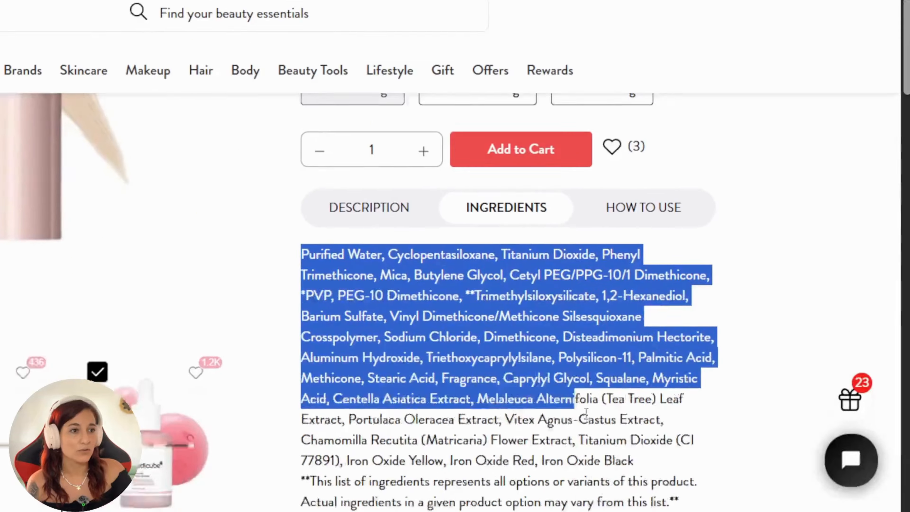
{"action": "left_click_drag", "start_coordinate": [586, 413], "coordinate": [702, 300]}
{"action": "key", "text": "ctrl+c"}
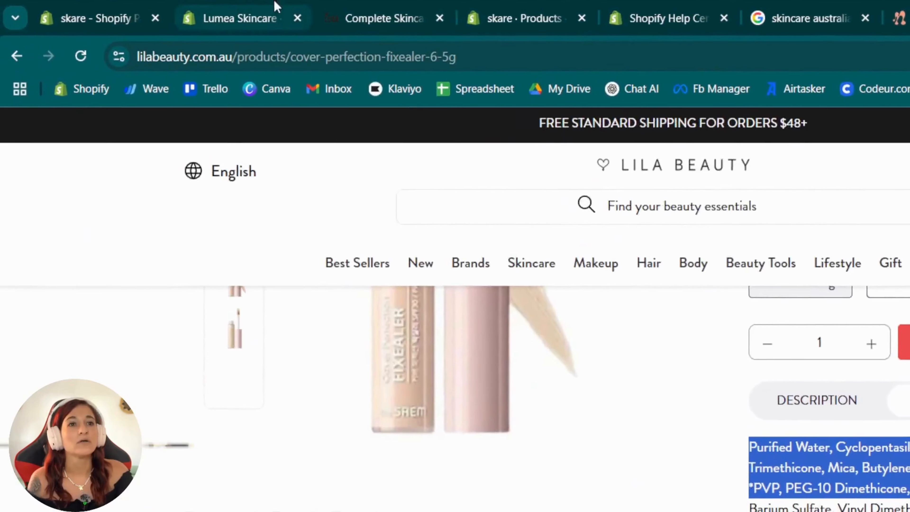
Paste the copied list into the Ingredients metafield in the Shopify admin and precede it with "Ingredients list for combo products:"
{"action": "left_click", "coordinate": [274, 6]}
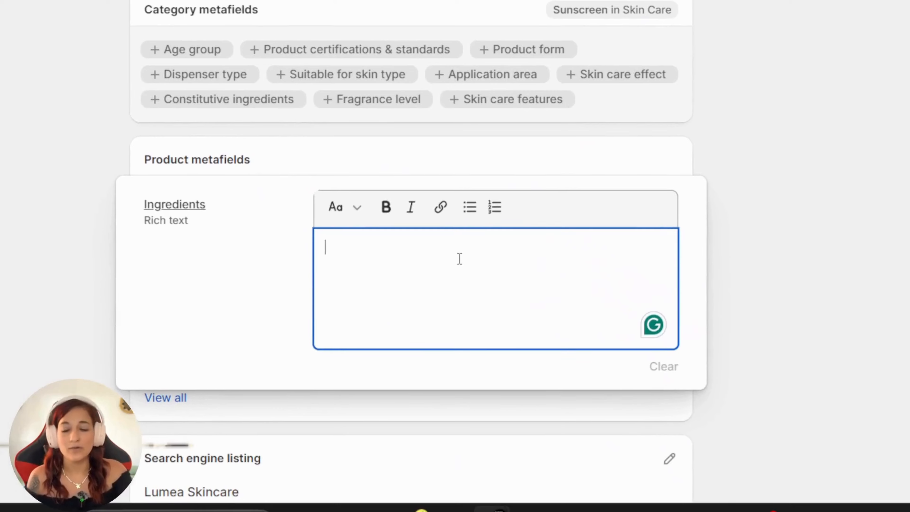
{"action": "key", "text": "ctrl+v"}
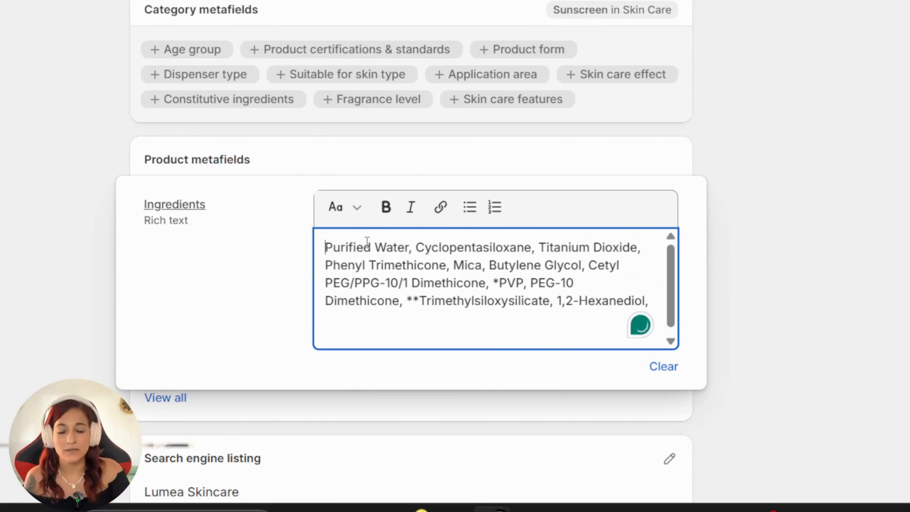
{"action": "type", "text": "In"}
{"action": "type", "text": "gredfients list"}
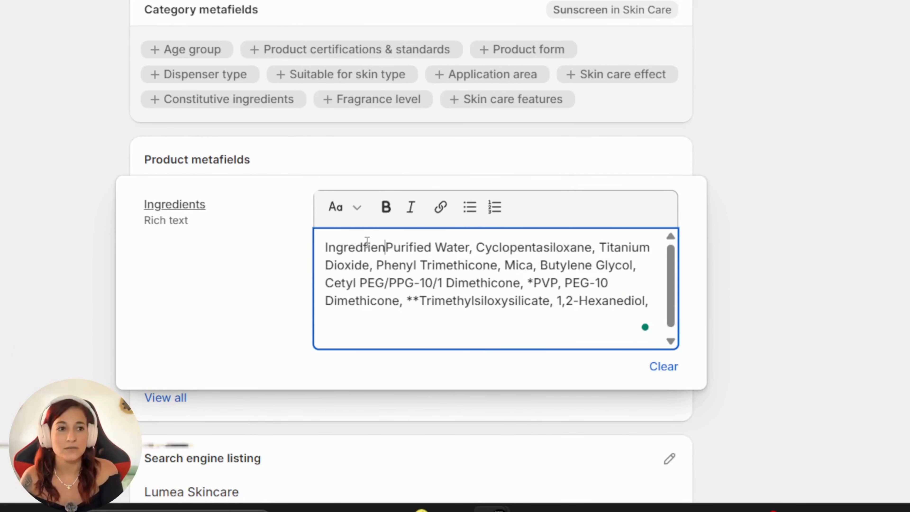
{"action": "type", "text": " for co"}
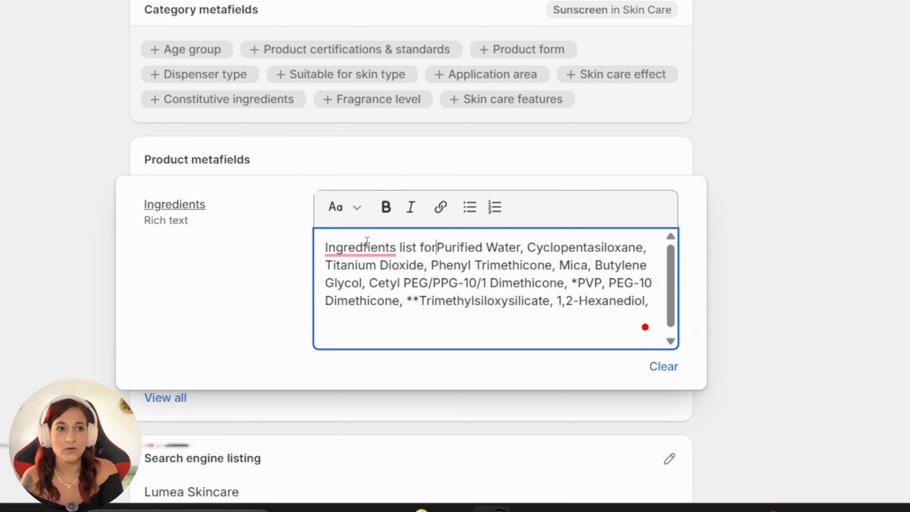
{"action": "type", "text": "mbo products"}
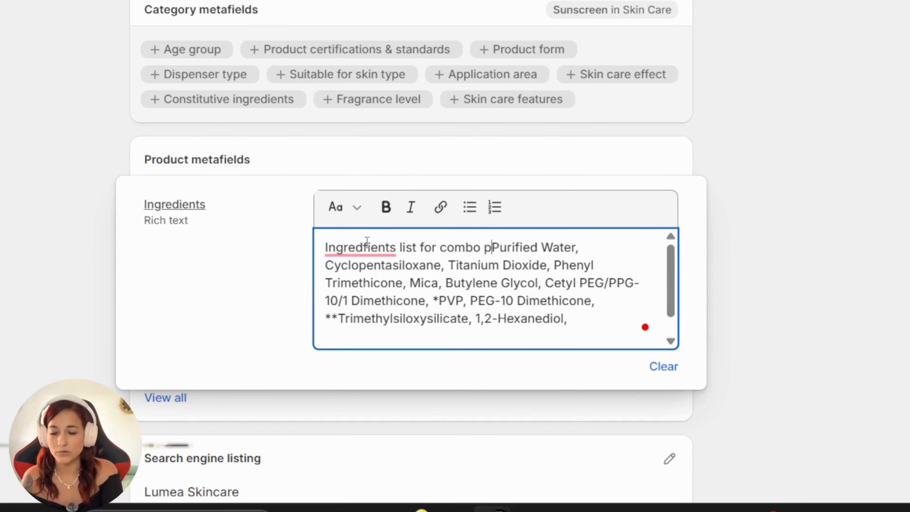
{"action": "type", "text": ":"}
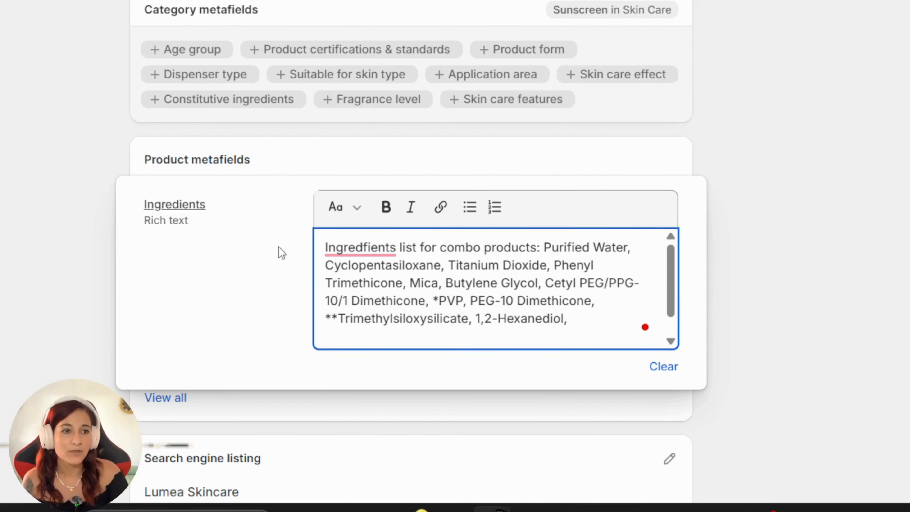
{"action": "left_click", "coordinate": [371, 248]}
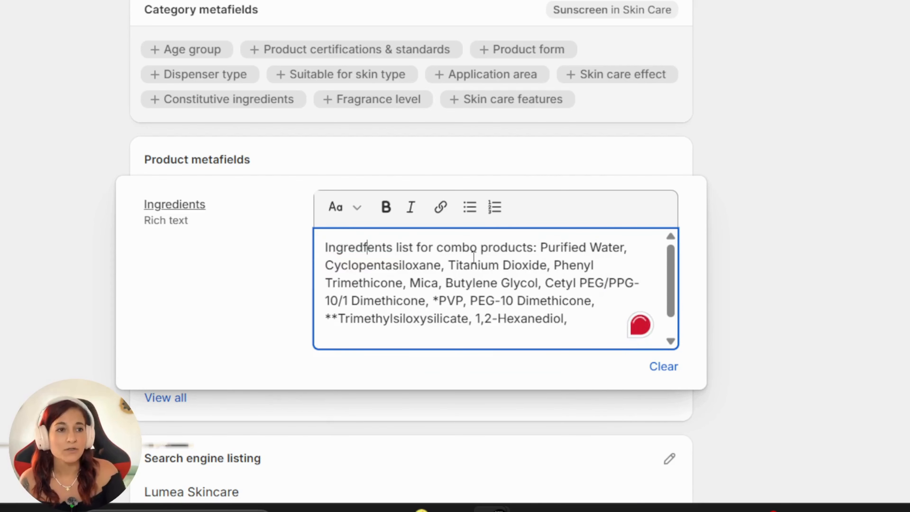
{"action": "key", "text": "BackSpace"}
{"action": "key", "text": "BackSpace"}
{"action": "type", "text": "i"}
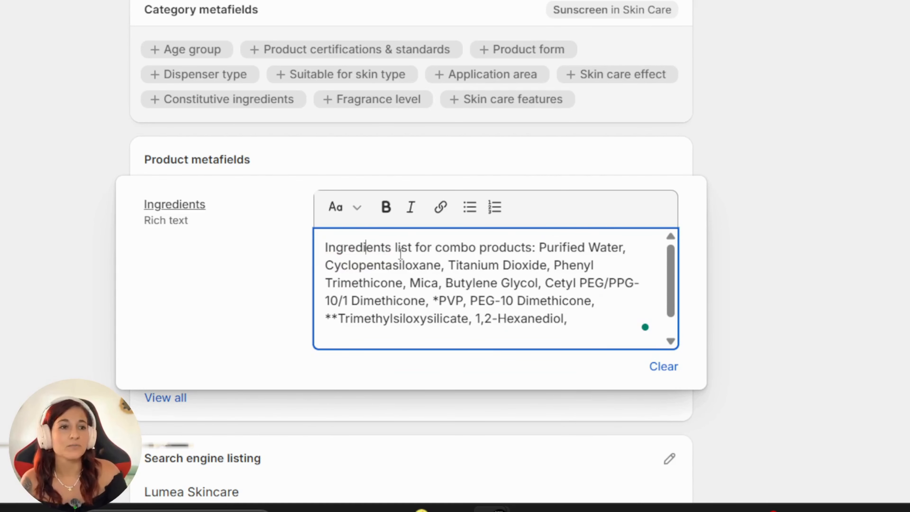
{"action": "left_click", "coordinate": [744, 230]}
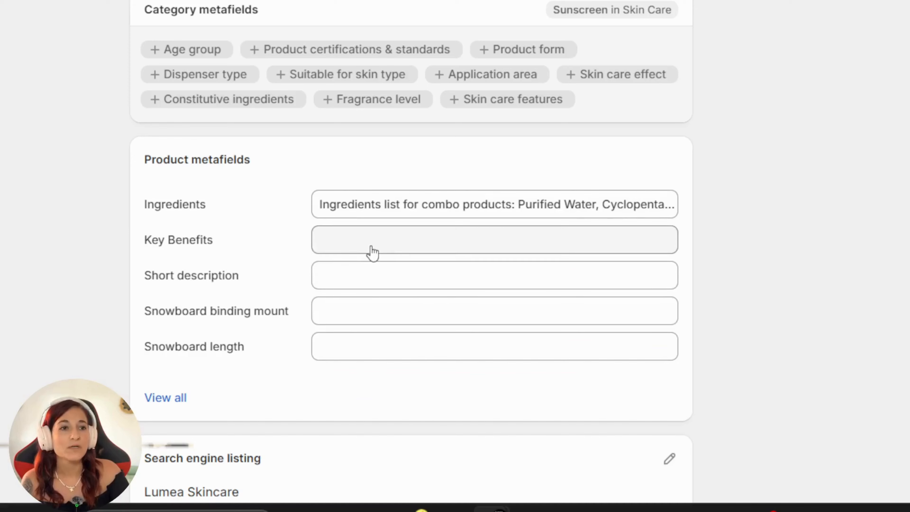
Fill the Key Benefits metafield with a bulleted list: "jkey benefit", "key benefit 2" and "key benefit 3"
{"action": "left_click", "coordinate": [372, 252]}
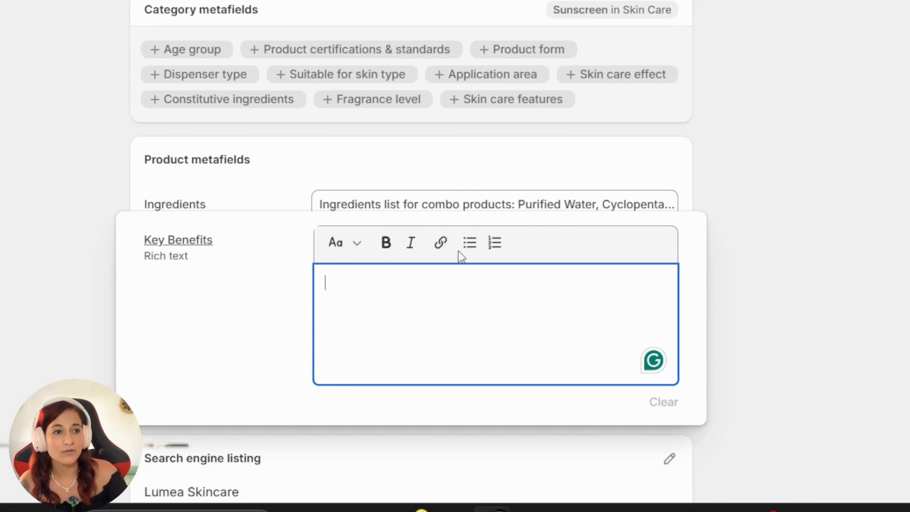
{"action": "left_click", "coordinate": [471, 247]}
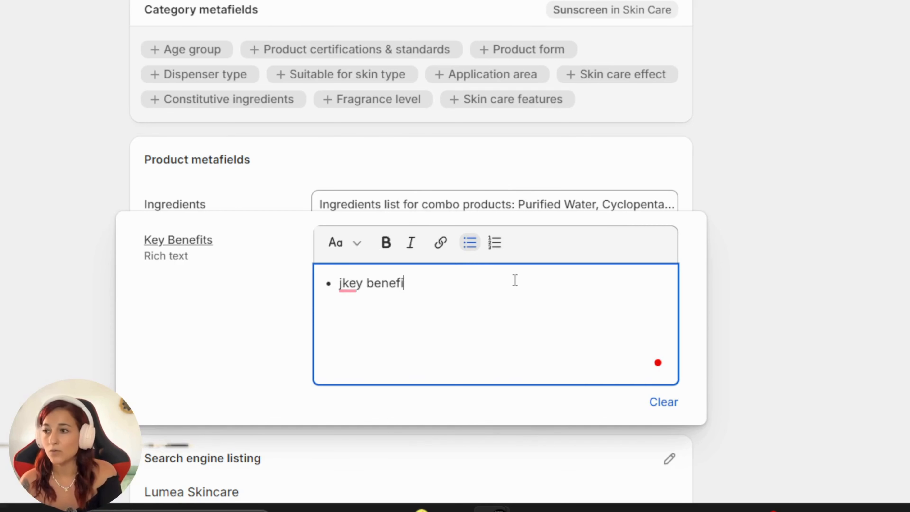
{"action": "key", "text": "Return"}
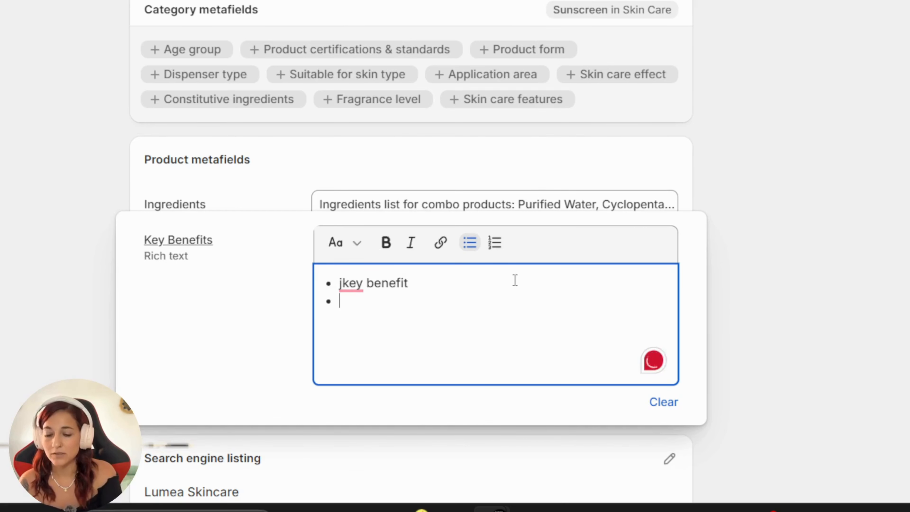
{"action": "type", "text": "key benefit 3"}
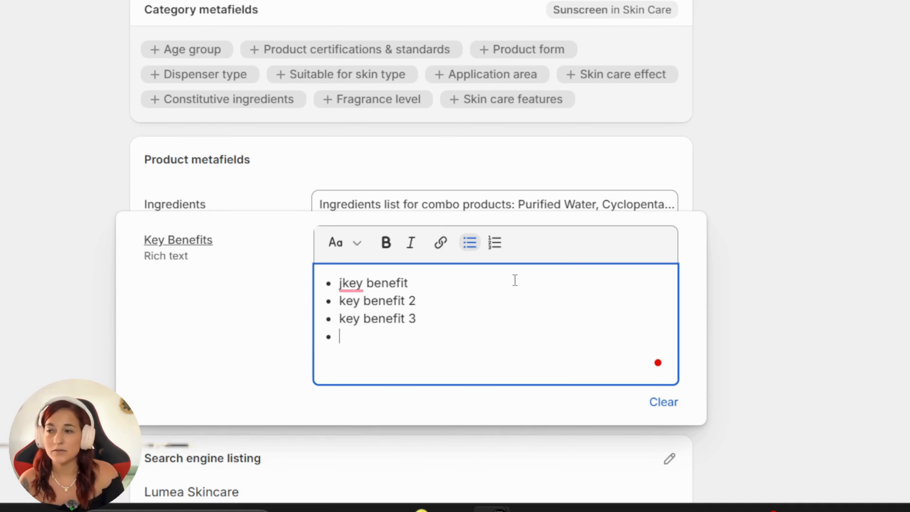
{"action": "left_click", "coordinate": [744, 258]}
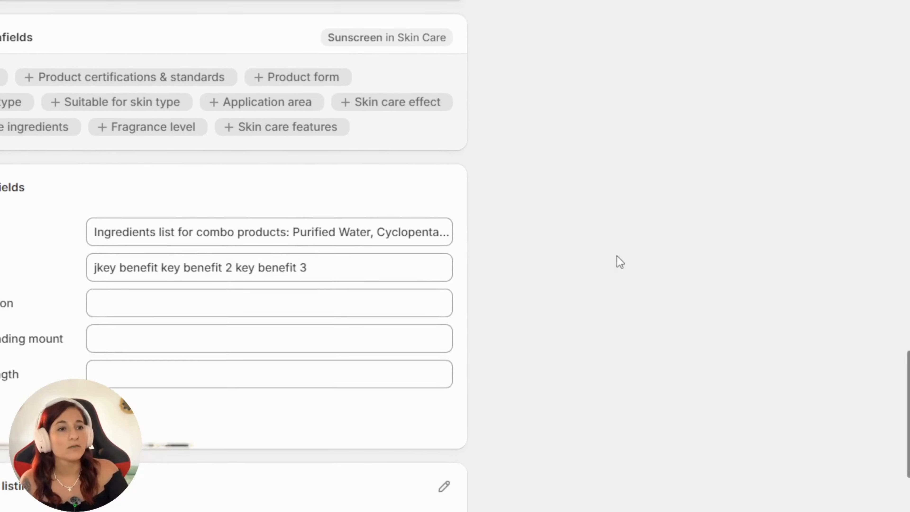
Correct the first Key Benefits bullet to "key benefit" and remove the empty bullet at the end of the list
{"action": "left_click", "coordinate": [502, 251]}
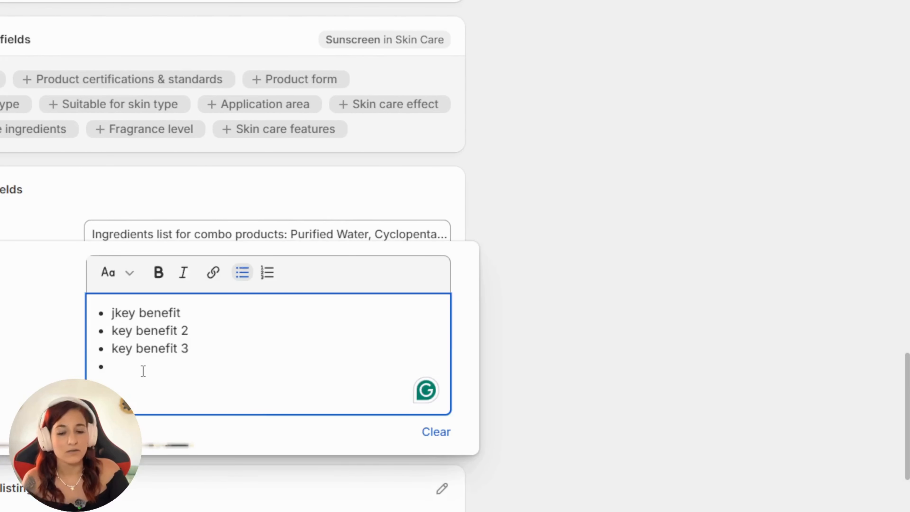
{"action": "key", "text": "Return"}
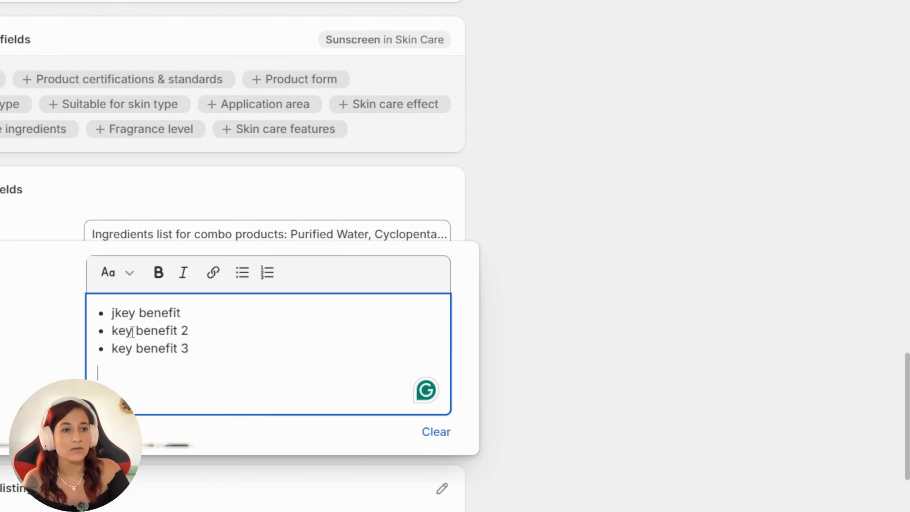
{"action": "left_click", "coordinate": [117, 312]}
{"action": "key", "text": "BackSpace"}
{"action": "left_click", "coordinate": [126, 374]}
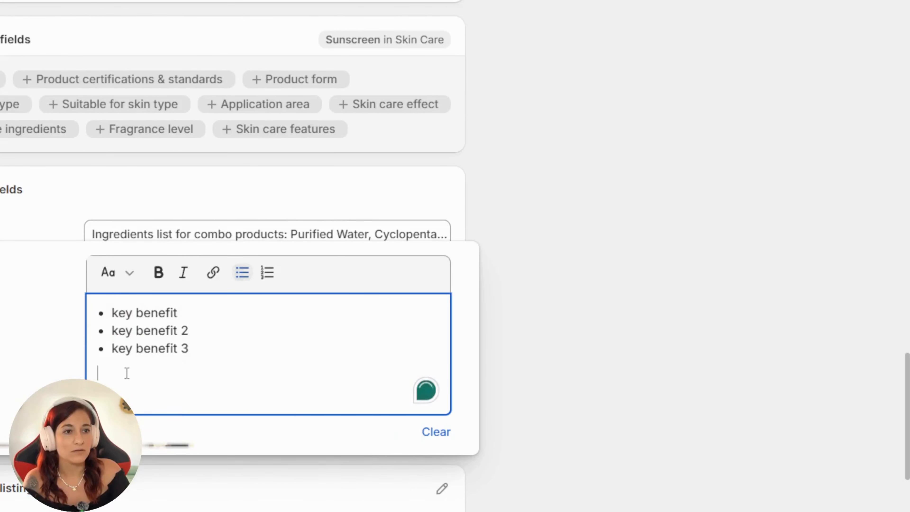
{"action": "key", "text": "BackSpace"}
{"action": "left_click", "coordinate": [540, 311]}
Copy the product description from "Hydrate. Balance. Glow." through "most delicate skin." into the Short description metafield and save the product
{"action": "left_click", "coordinate": [160, 314]}
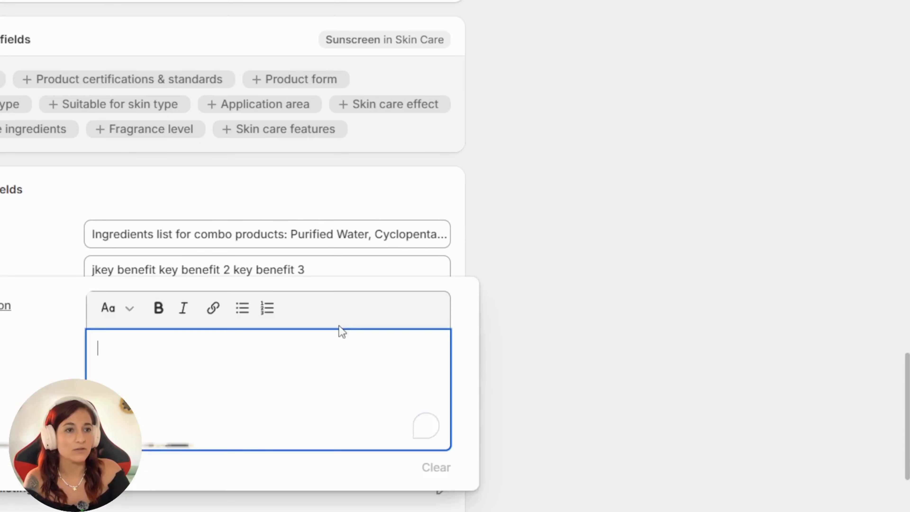
{"action": "scroll", "coordinate": [329, 243], "scroll_direction": "up", "scroll_amount": 15}
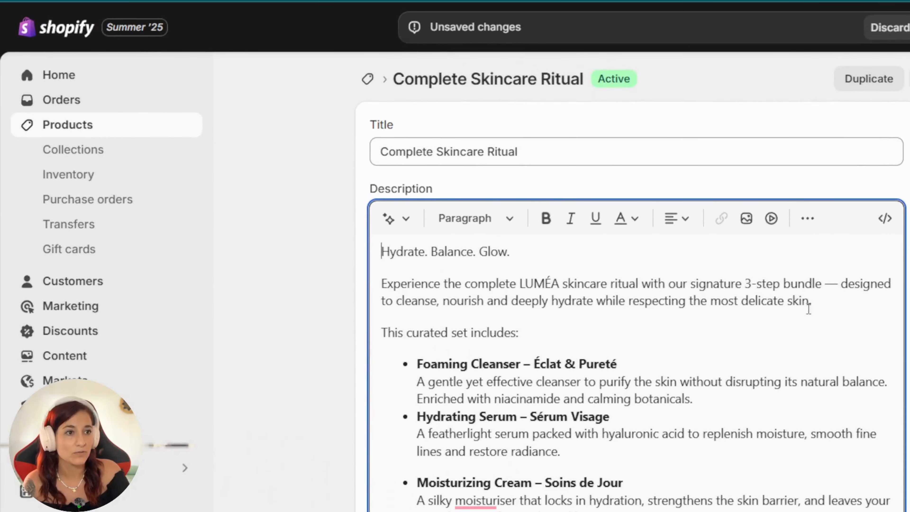
{"action": "left_click_drag", "start_coordinate": [811, 300], "coordinate": [381, 251]}
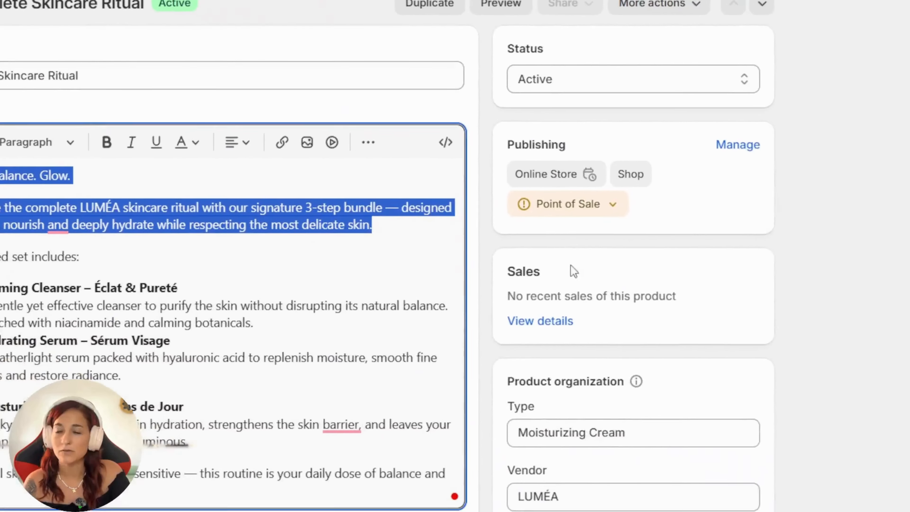
{"action": "scroll", "coordinate": [345, 301], "scroll_direction": "down", "scroll_amount": 15}
{"action": "scroll", "coordinate": [354, 311], "scroll_direction": "up", "scroll_amount": 3}
{"action": "scroll", "coordinate": [345, 303], "scroll_direction": "up", "scroll_amount": 5}
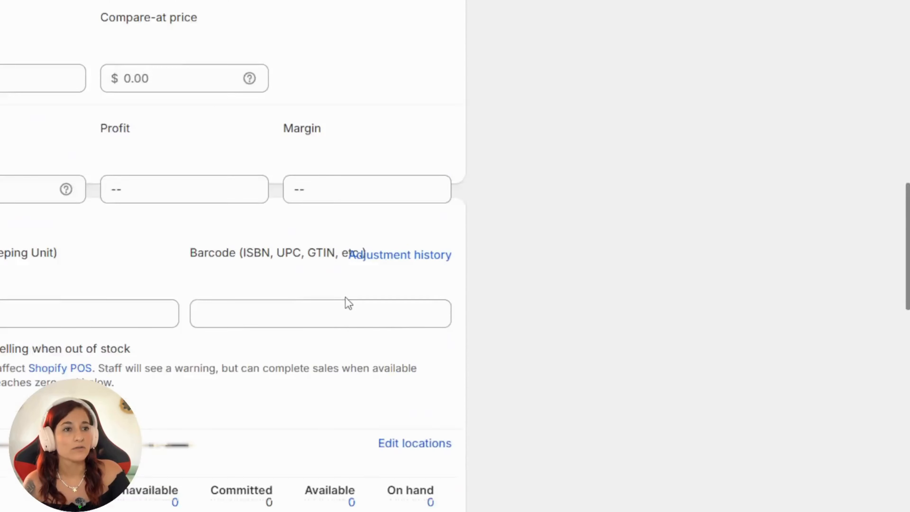
{"action": "scroll", "coordinate": [344, 303], "scroll_direction": "down", "scroll_amount": 10}
{"action": "left_click", "coordinate": [162, 322]}
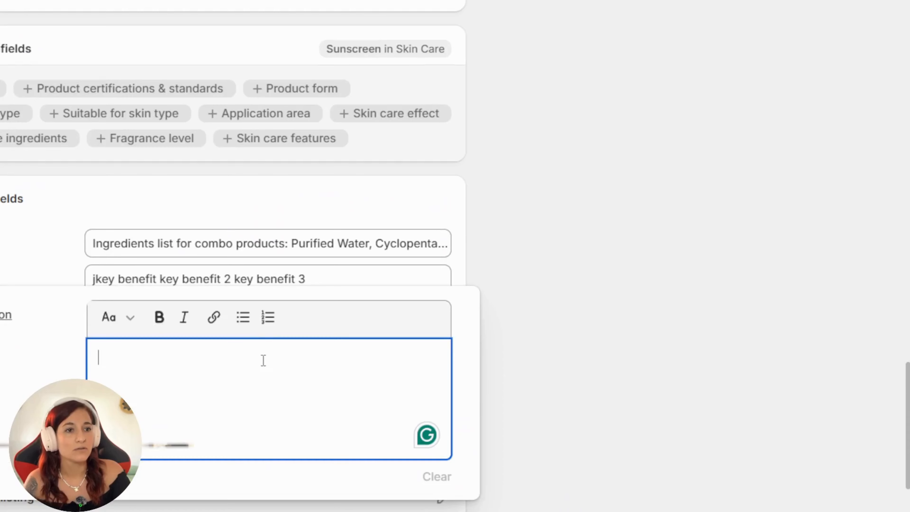
{"action": "key", "text": "ctrl+v"}
{"action": "left_click", "coordinate": [556, 294]}
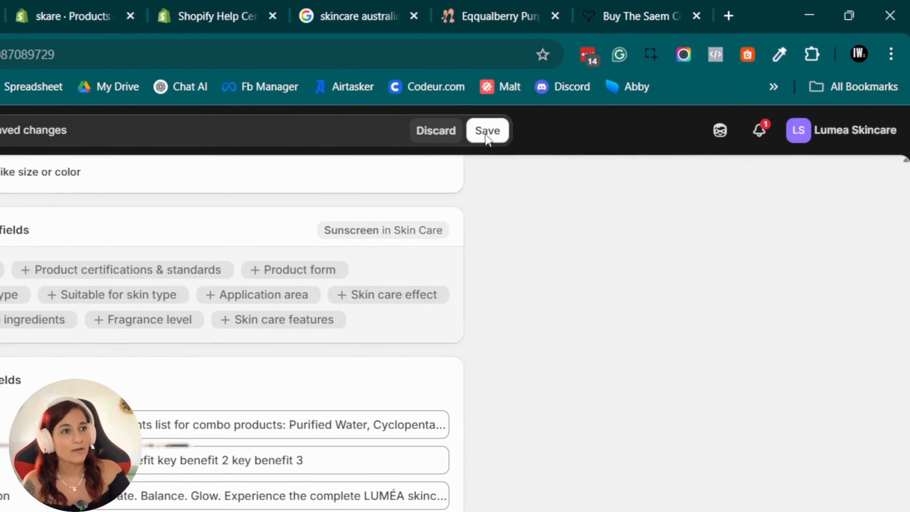
{"action": "left_click", "coordinate": [489, 79]}
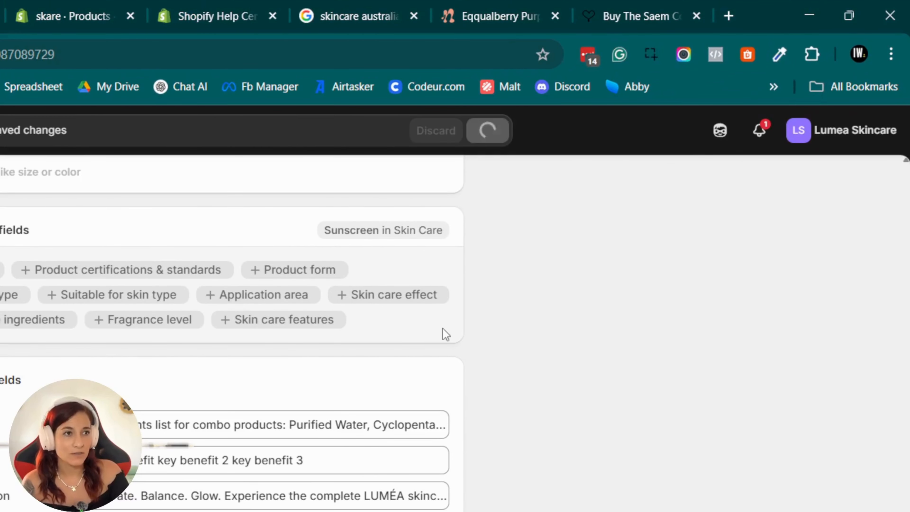
Reload the Complete Skincare Ritual storefront page and review its price, description and tabs
{"action": "scroll", "coordinate": [595, 407], "scroll_direction": "up", "scroll_amount": 5}
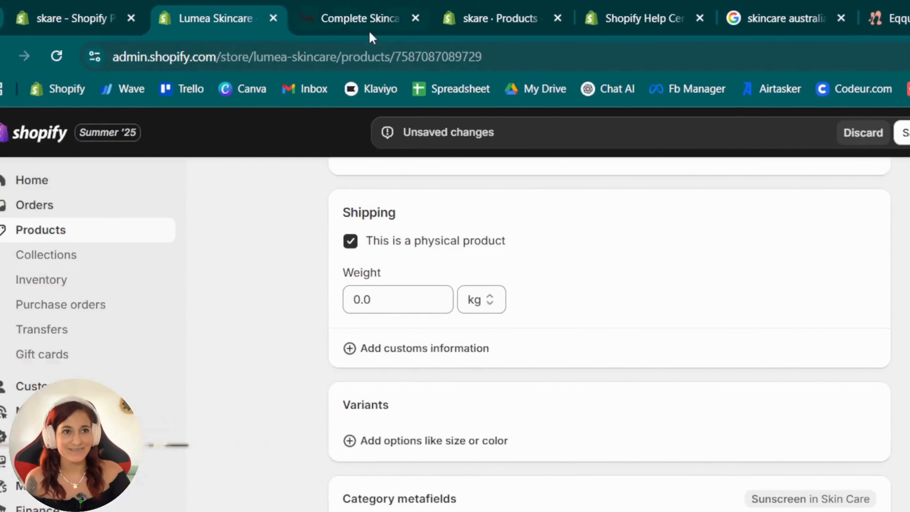
{"action": "left_click", "coordinate": [373, 18]}
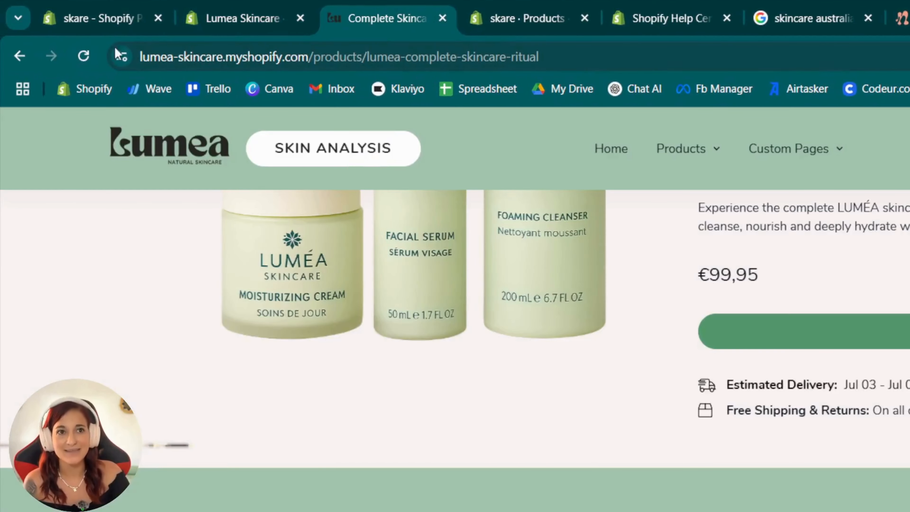
{"action": "left_click", "coordinate": [83, 56]}
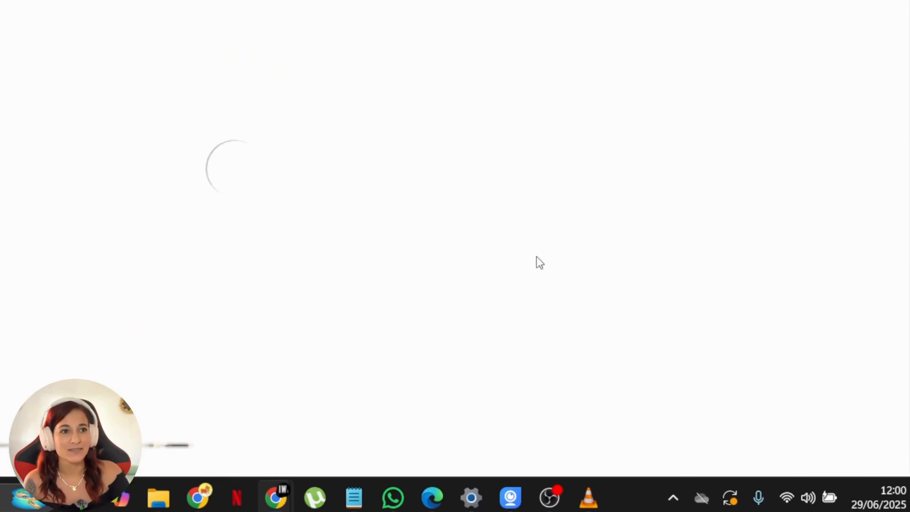
{"action": "scroll", "coordinate": [545, 259], "scroll_direction": "down", "scroll_amount": 3}
{"action": "scroll", "coordinate": [559, 251], "scroll_direction": "up", "scroll_amount": 7}
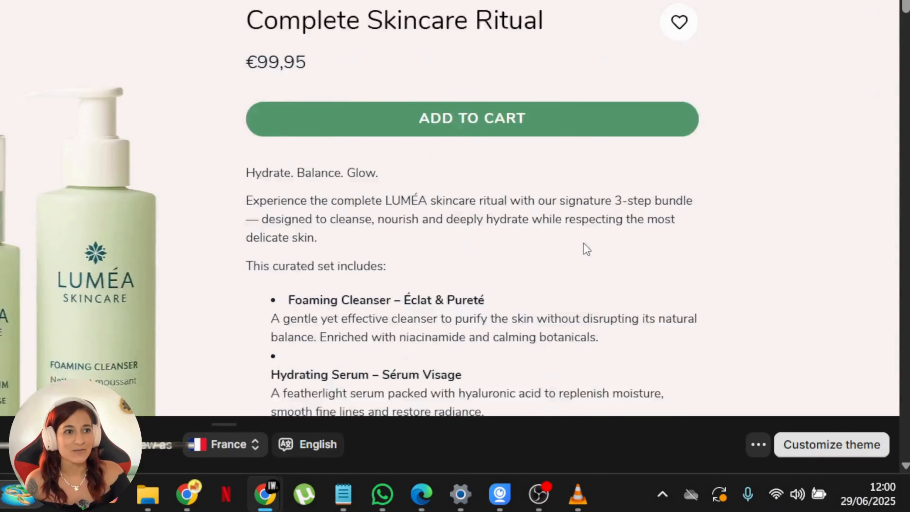
{"action": "scroll", "coordinate": [609, 251], "scroll_direction": "down", "scroll_amount": 10}
{"action": "scroll", "coordinate": [666, 256], "scroll_direction": "up", "scroll_amount": 5}
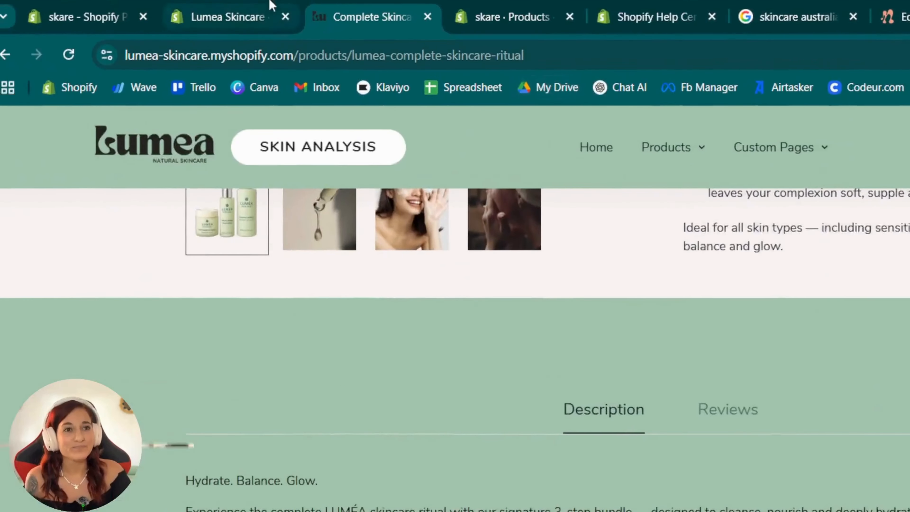
Return to the Complete Skincare Ritual product in the admin and save its pending changes again
{"action": "left_click", "coordinate": [254, 10]}
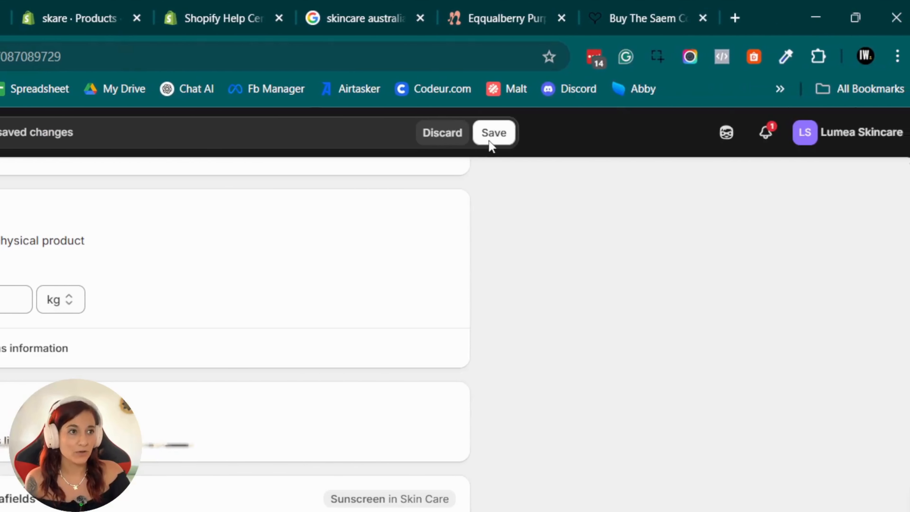
{"action": "left_click", "coordinate": [909, 135]}
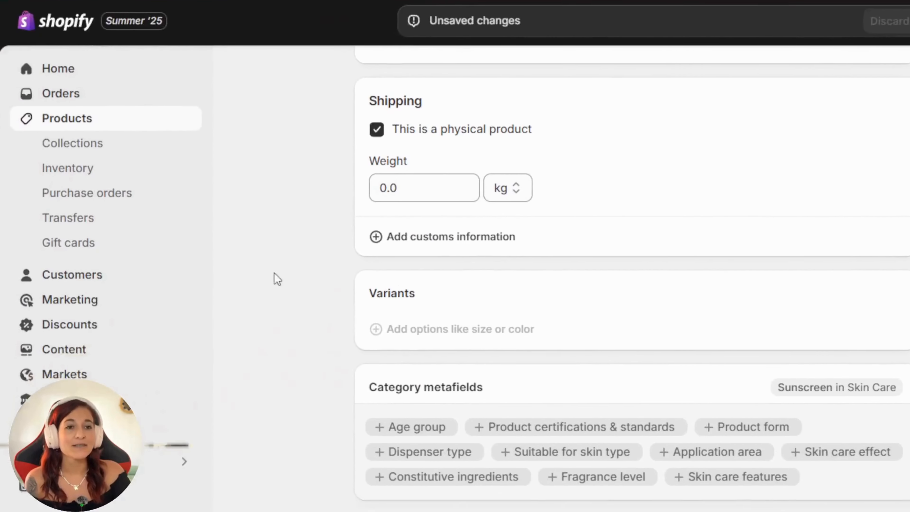
Go to the online store's themes and open the current Lumea Skincare theme for customization
{"action": "scroll", "coordinate": [144, 338], "scroll_direction": "down", "scroll_amount": 2}
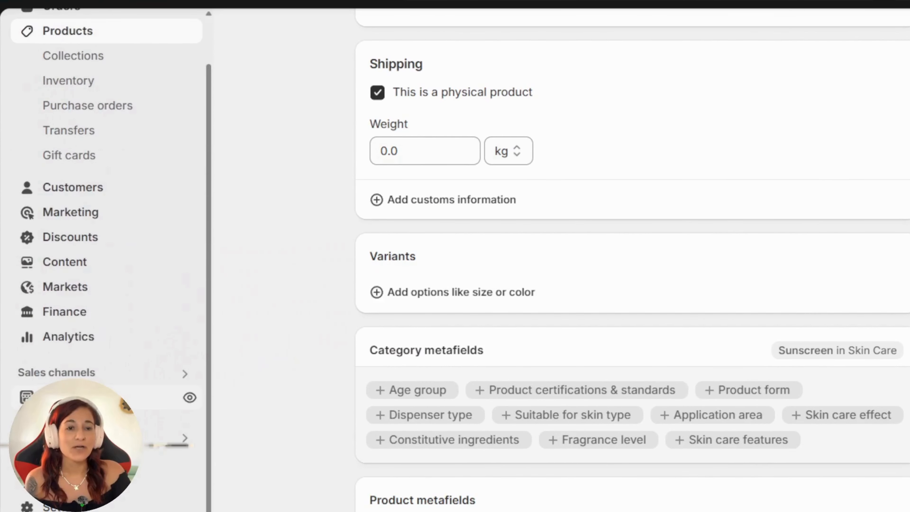
{"action": "left_click", "coordinate": [141, 400]}
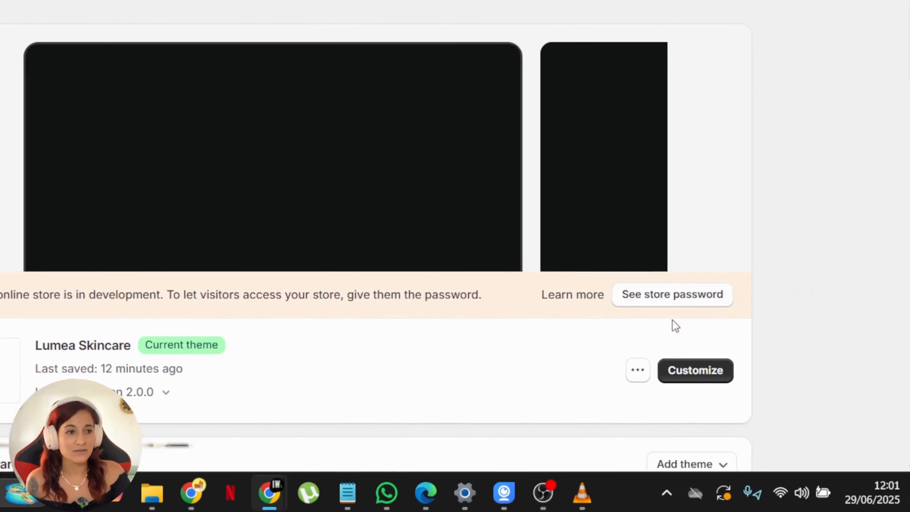
{"action": "left_click", "coordinate": [692, 373]}
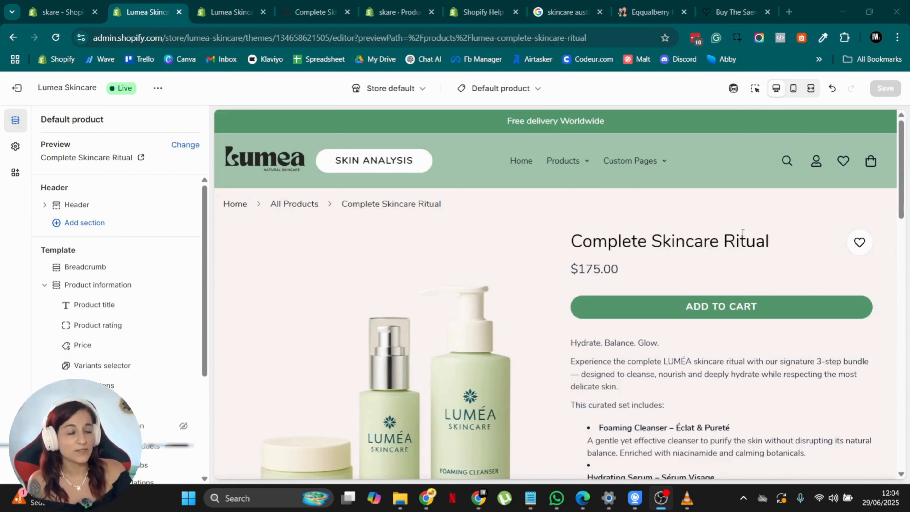
Hide the Full description block in the Product information section of the default product template
{"action": "scroll", "coordinate": [742, 233], "scroll_direction": "down", "scroll_amount": 5}
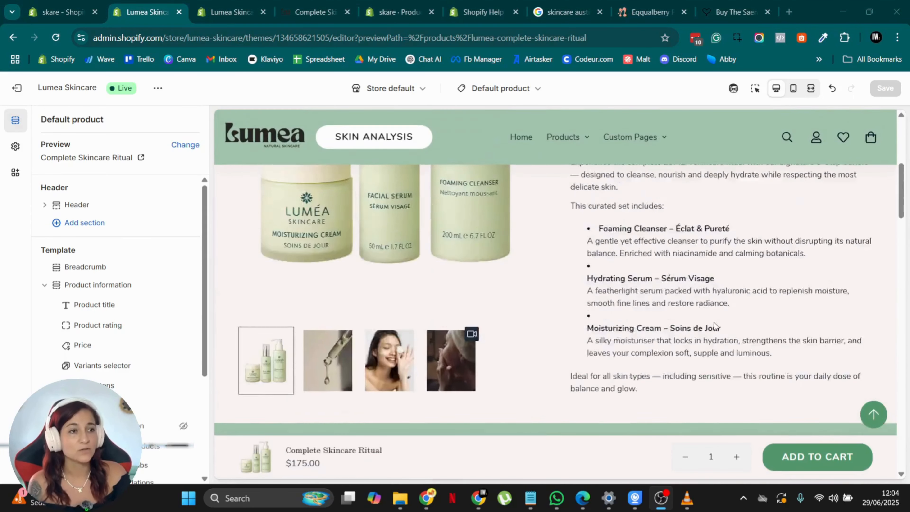
{"action": "scroll", "coordinate": [703, 327], "scroll_direction": "up", "scroll_amount": 3}
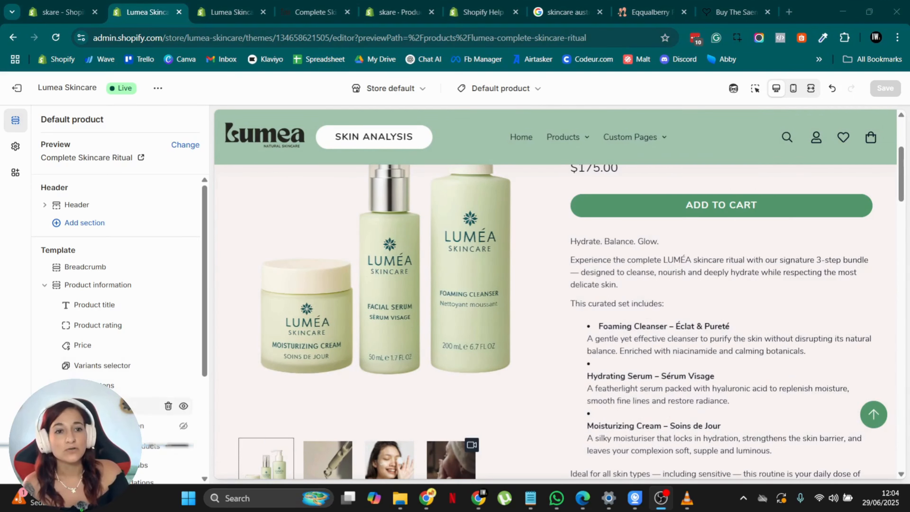
{"action": "left_click", "coordinate": [185, 408]}
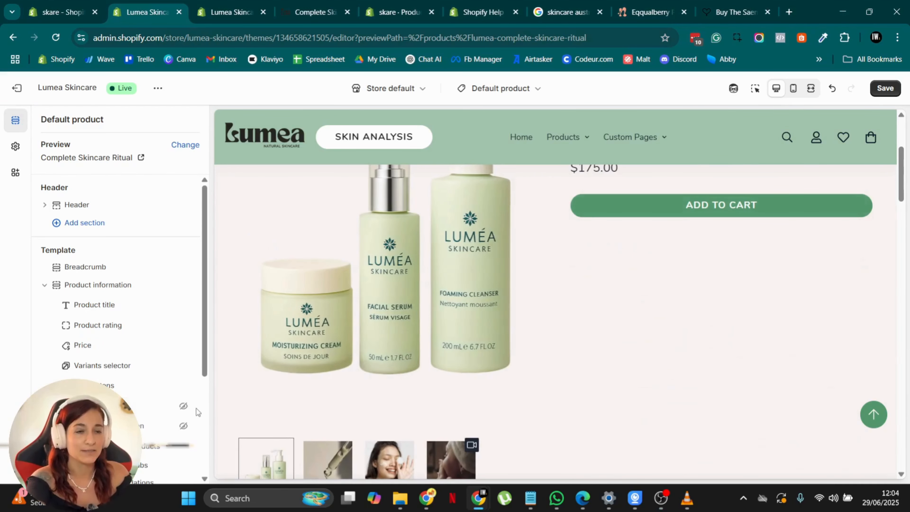
Add a Richtext block directly below Price in the Product information section
{"action": "scroll", "coordinate": [484, 335], "scroll_direction": "up", "scroll_amount": 3}
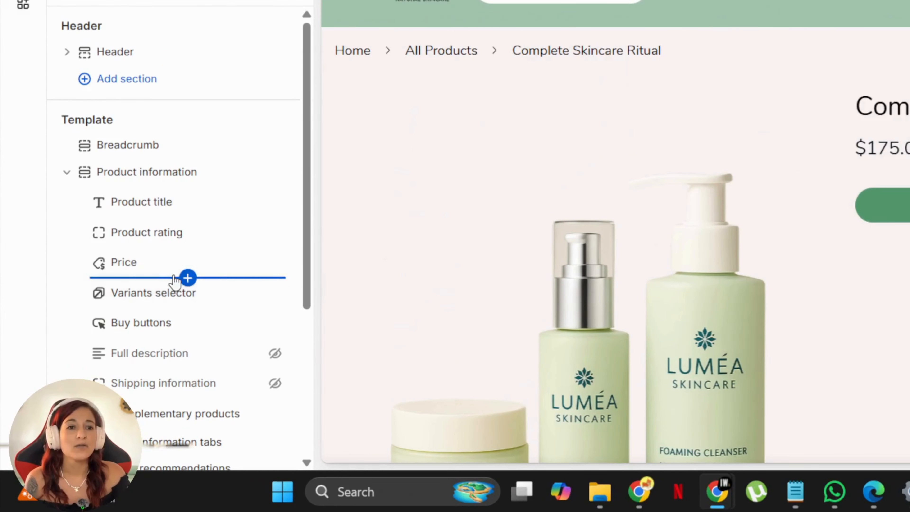
{"action": "left_click", "coordinate": [188, 277]}
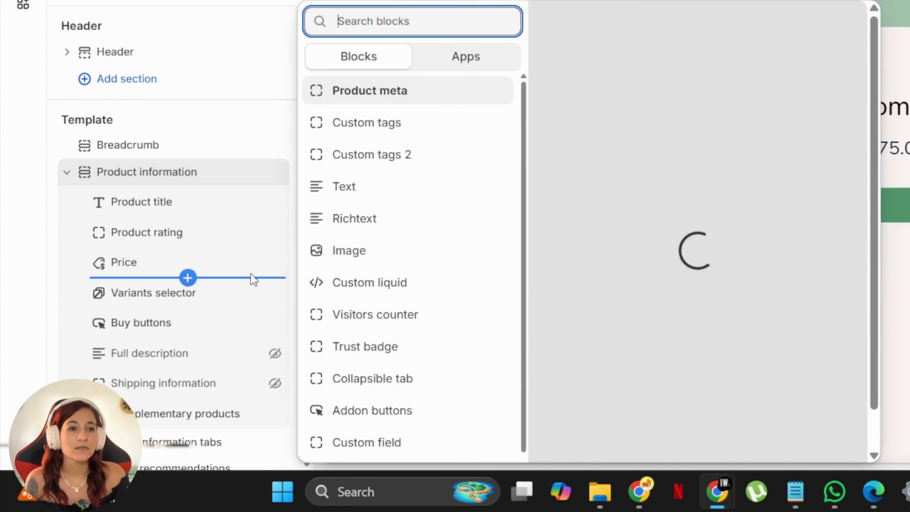
{"action": "left_click", "coordinate": [389, 227]}
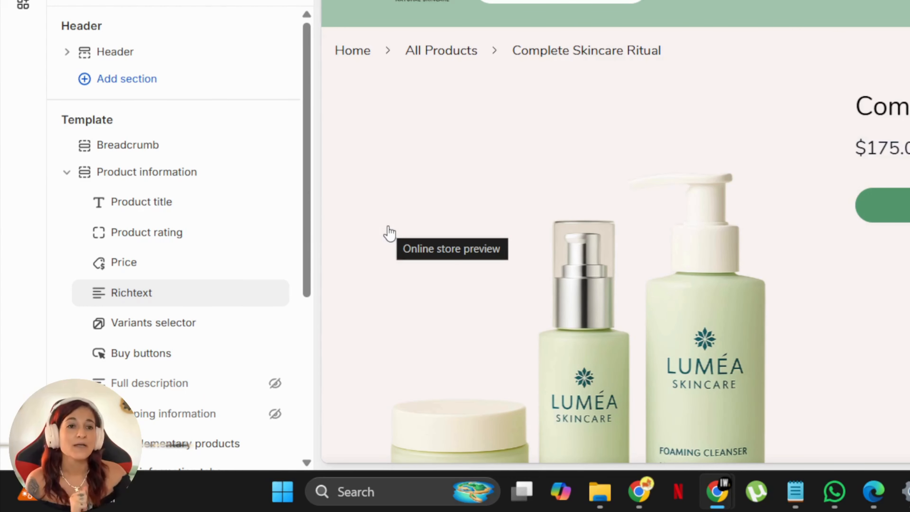
Try connecting a temporary Text block below Richtext to a product dynamic source, and remove the block
{"action": "left_click", "coordinate": [187, 308]}
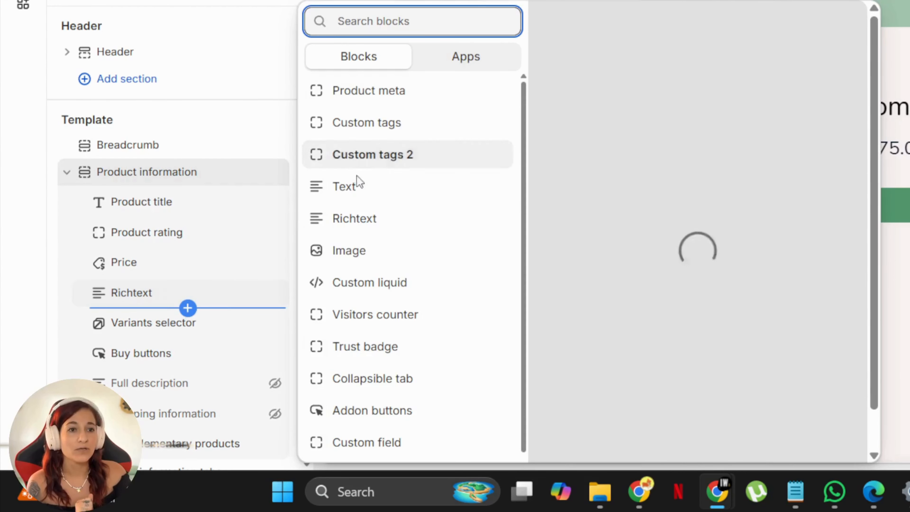
{"action": "left_click", "coordinate": [373, 190]}
{"action": "left_click", "coordinate": [179, 325]}
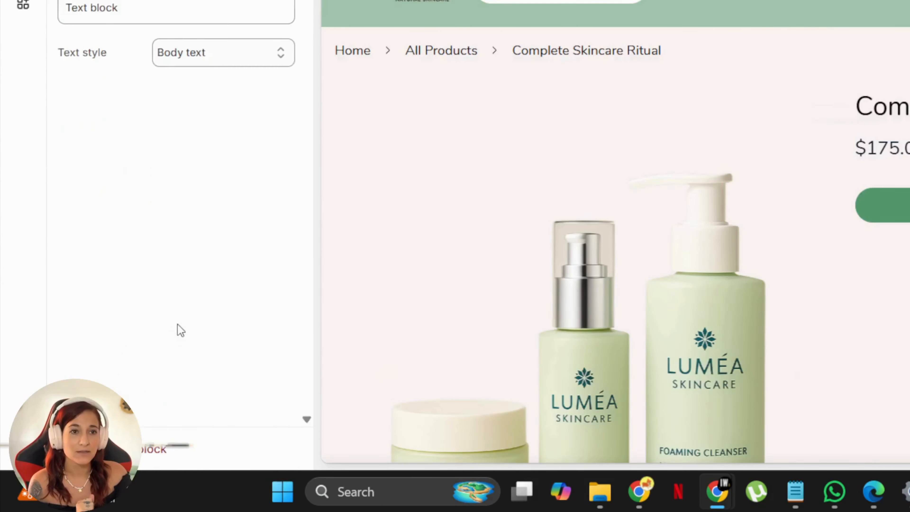
{"action": "left_click", "coordinate": [281, 228]}
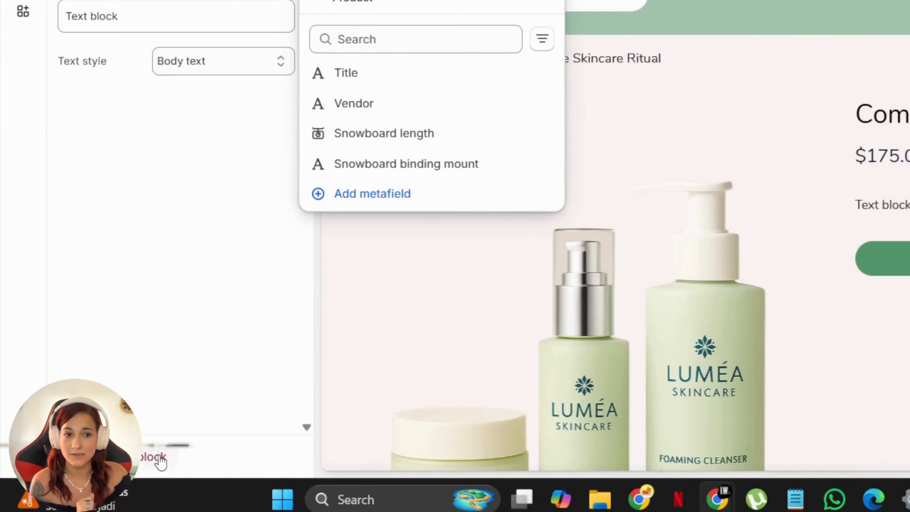
{"action": "left_click", "coordinate": [158, 460]}
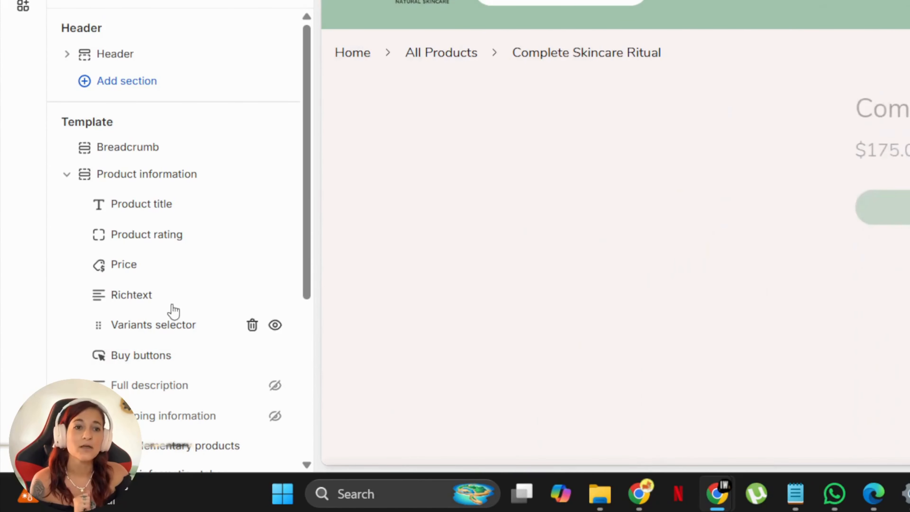
Connect the Richtext block's custom text to the product's Short description metafield and save the theme
{"action": "left_click", "coordinate": [171, 306]}
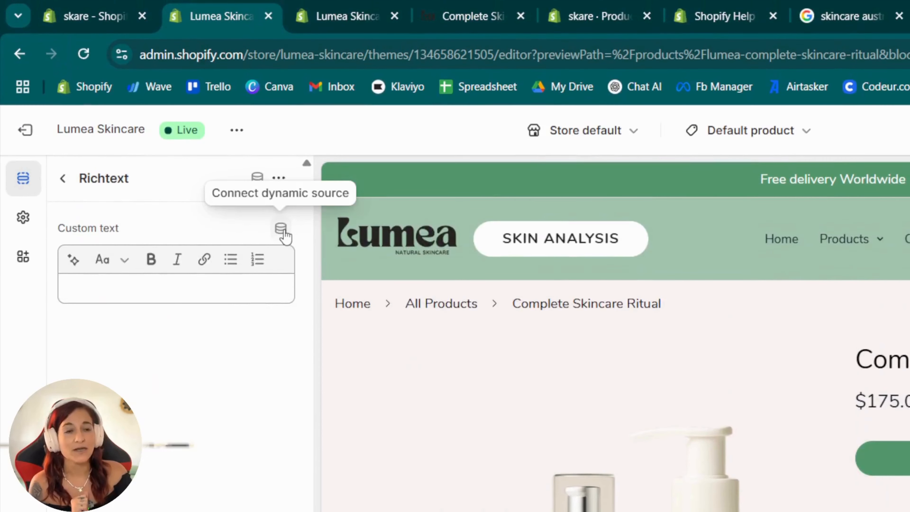
{"action": "left_click", "coordinate": [280, 228]}
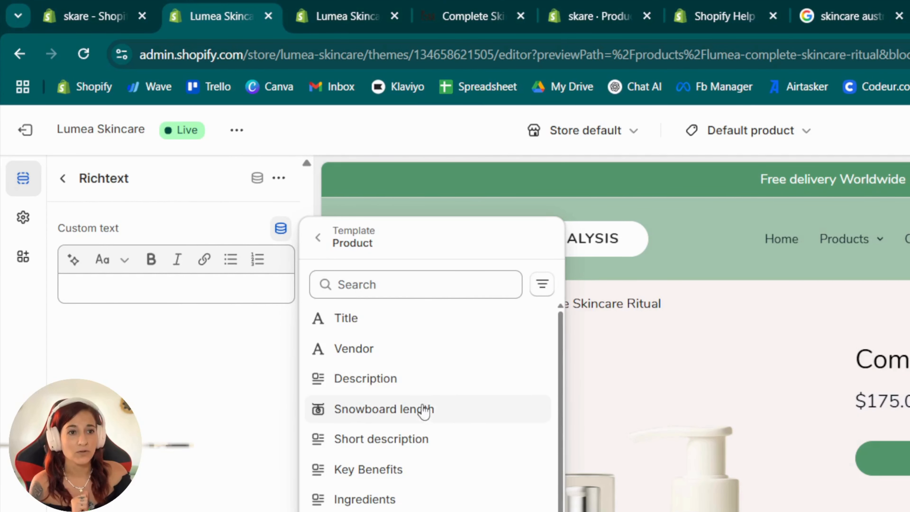
{"action": "left_click", "coordinate": [416, 449]}
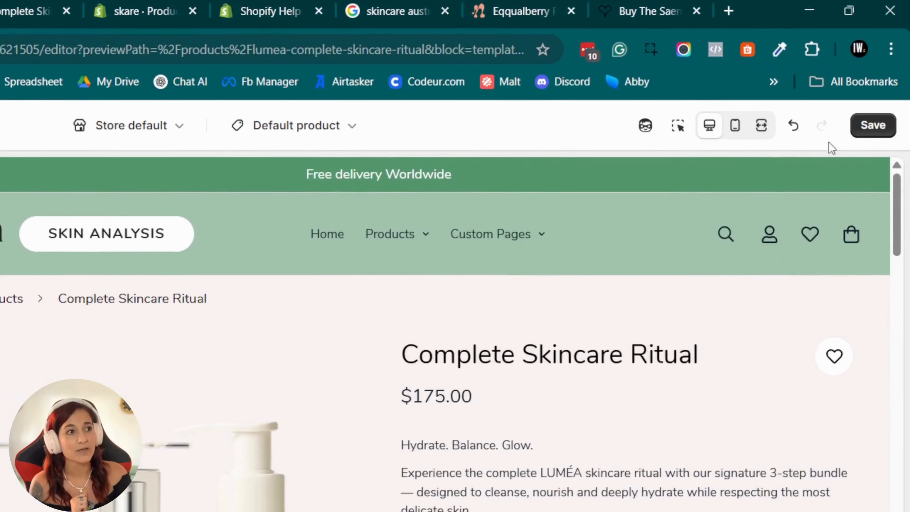
{"action": "left_click", "coordinate": [874, 132]}
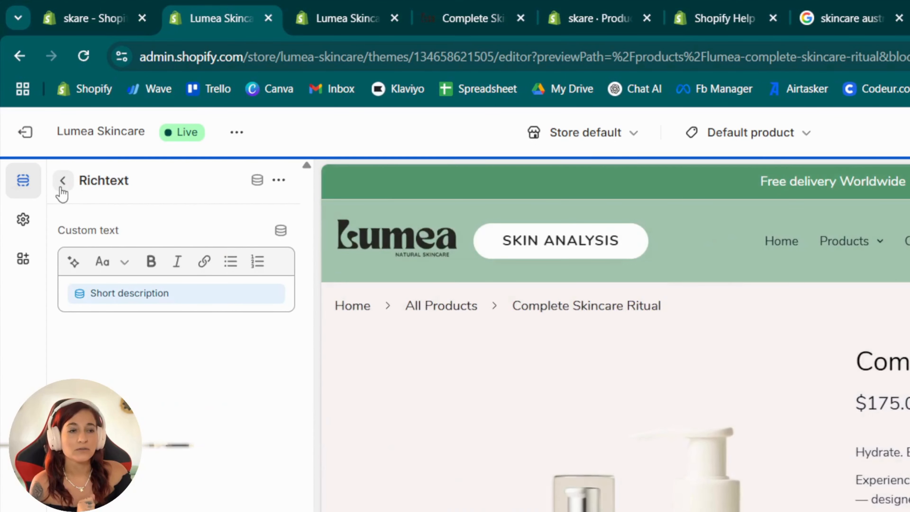
Add a Custom content block to the Product information tabs section and clear its default tab heading
{"action": "left_click", "coordinate": [62, 182]}
{"action": "scroll", "coordinate": [226, 453], "scroll_direction": "down", "scroll_amount": 4}
{"action": "scroll", "coordinate": [860, 463], "scroll_direction": "down", "scroll_amount": 6}
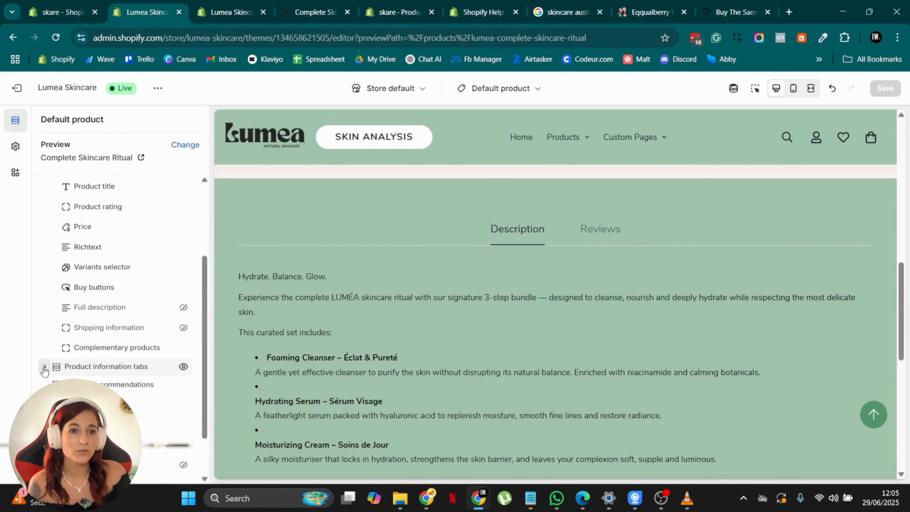
{"action": "left_click", "coordinate": [45, 368]}
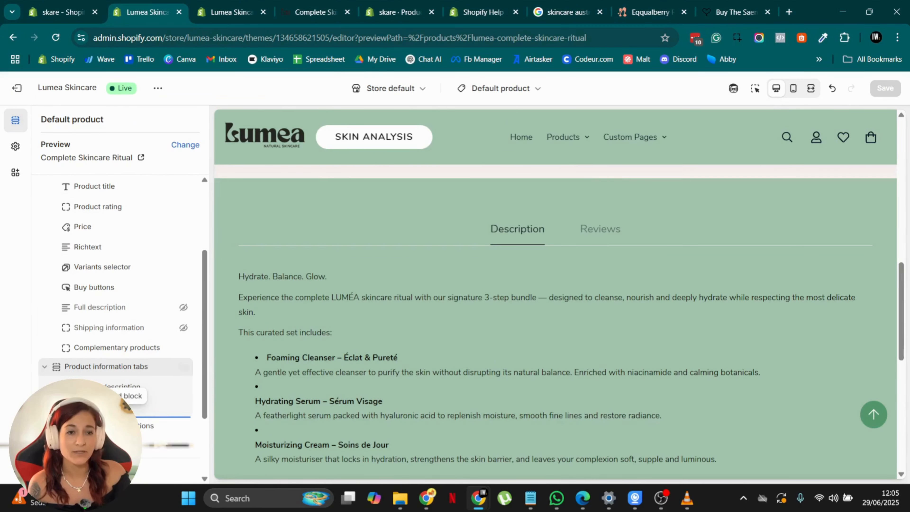
{"action": "left_click", "coordinate": [124, 417]}
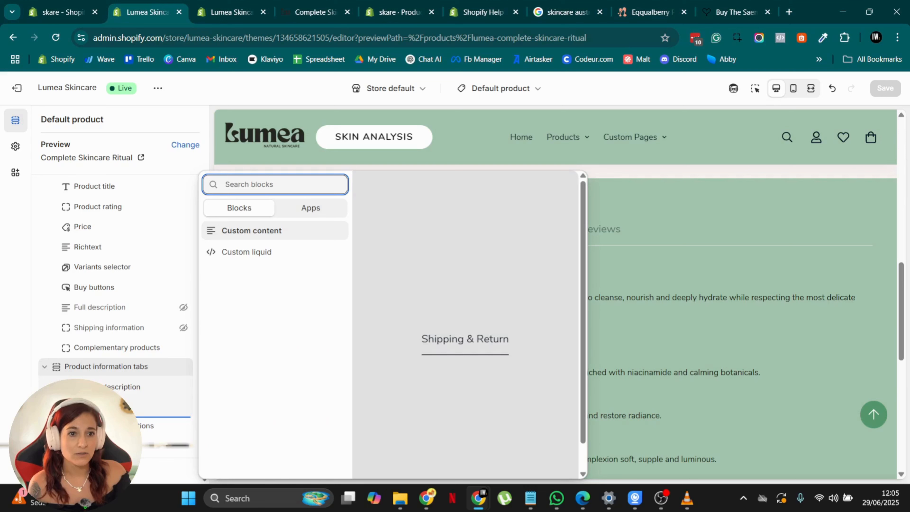
{"action": "left_click", "coordinate": [279, 237]}
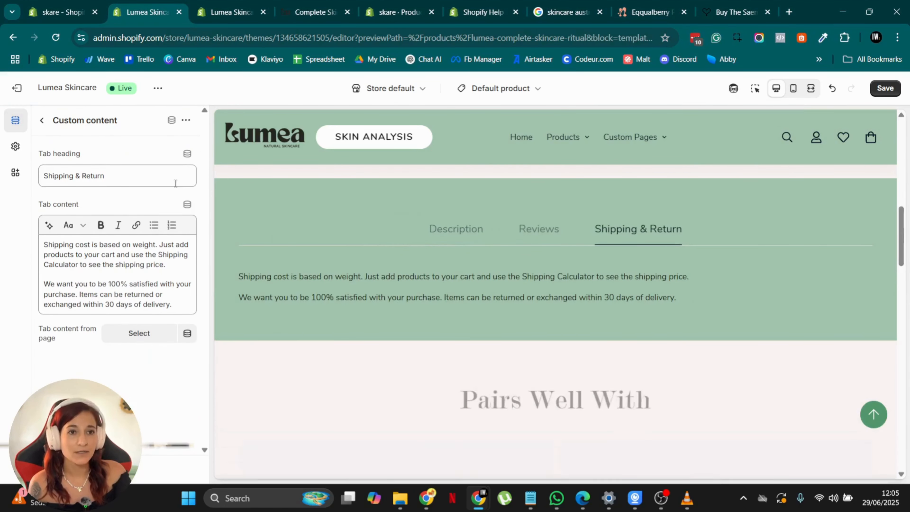
{"action": "left_click_drag", "start_coordinate": [175, 183], "coordinate": [15, 173]}
{"action": "key", "text": "BackSpace"}
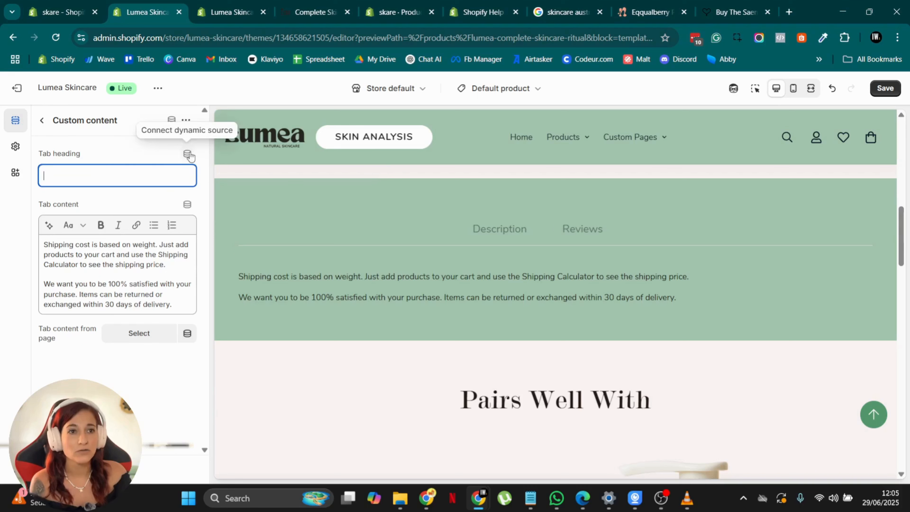
{"action": "left_click", "coordinate": [188, 155]}
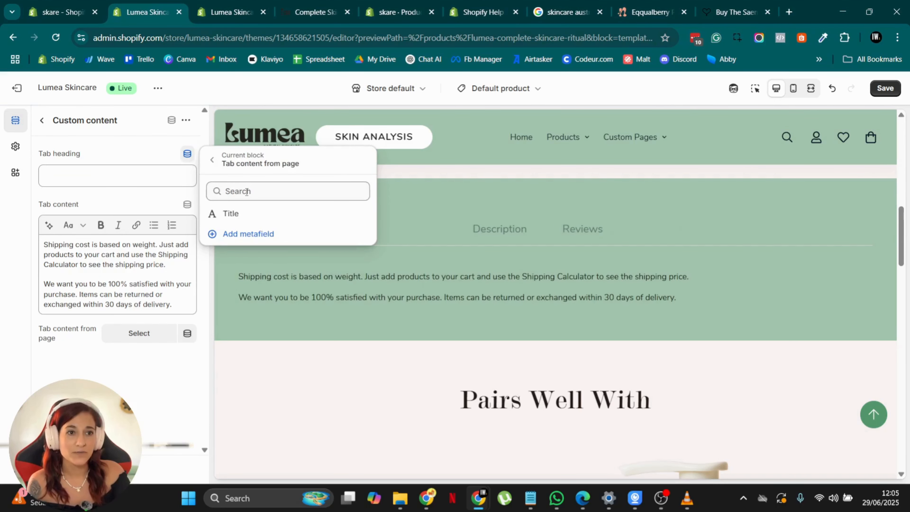
{"action": "left_click", "coordinate": [213, 162]}
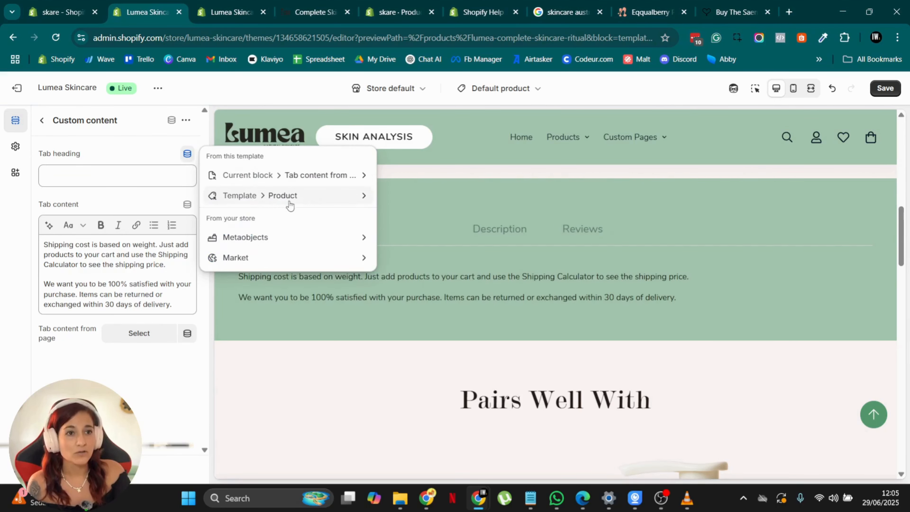
{"action": "left_click", "coordinate": [298, 196]}
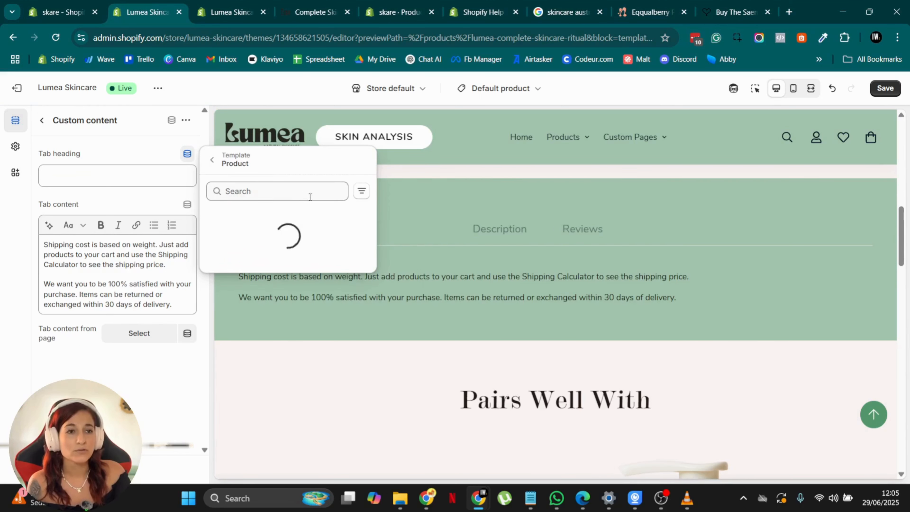
{"action": "left_click", "coordinate": [212, 161]}
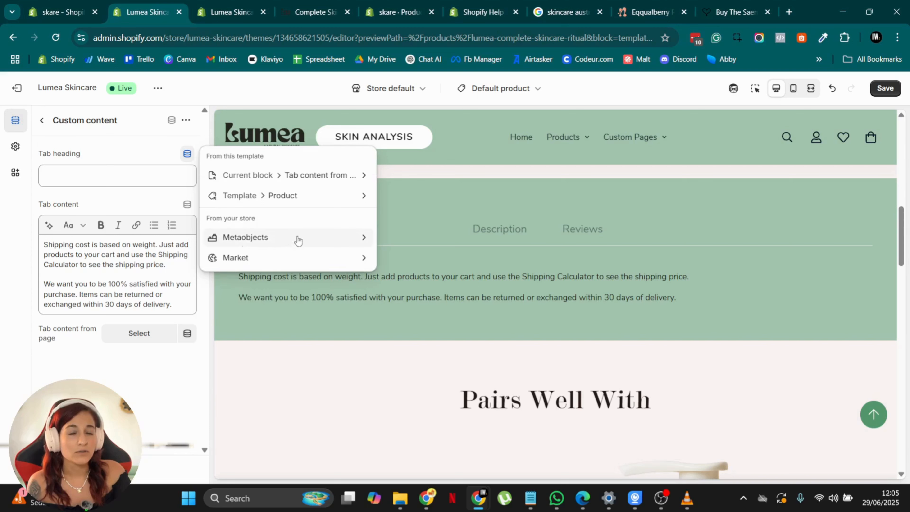
{"action": "left_click", "coordinate": [338, 245]}
{"action": "left_click", "coordinate": [214, 158]}
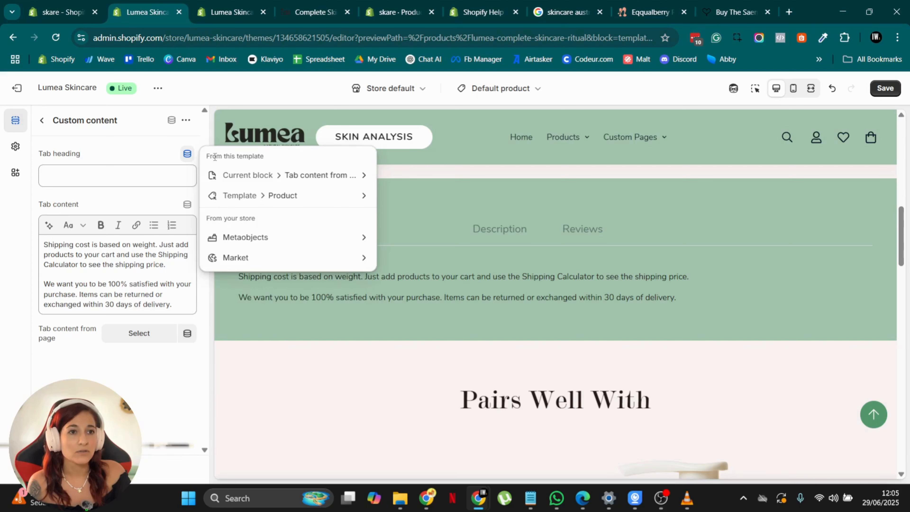
Set the Custom content block's tab heading to "Key Benefits"
{"action": "left_click", "coordinate": [149, 178]}
{"action": "type", "text": "KEY BEN"}
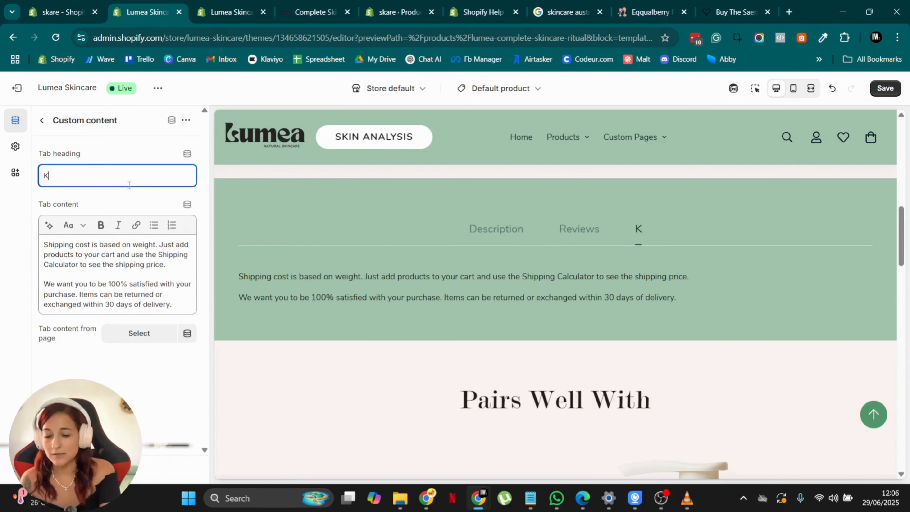
{"action": "key", "text": "BackSpace"}
{"action": "key", "text": "BackSpace"}
{"action": "key", "text": "BackSpace"}
{"action": "key", "text": "BackSpace"}
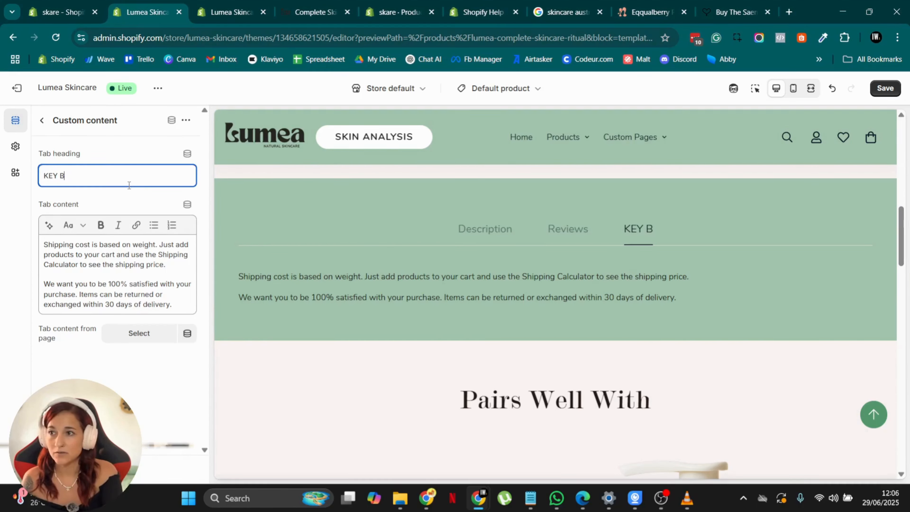
{"action": "type", "text": "B"}
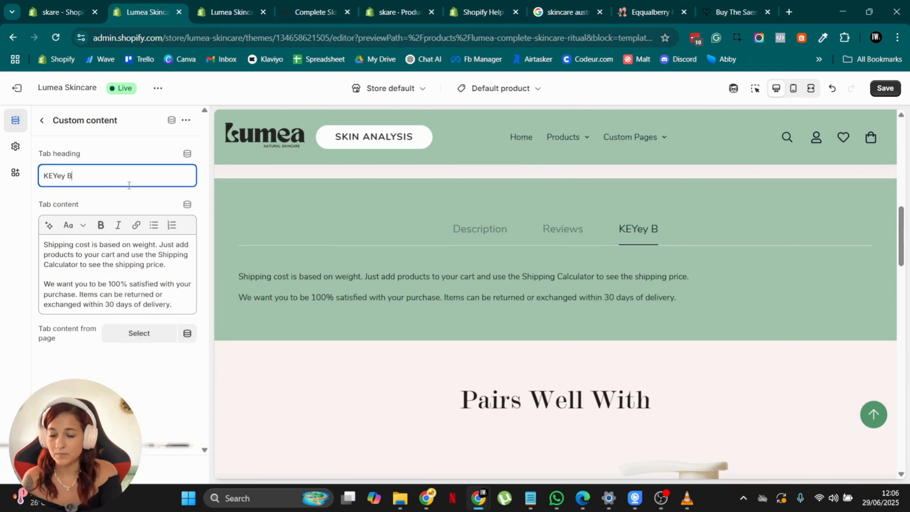
{"action": "key", "text": "BackSpace"}
{"action": "key", "text": "BackSpace"}
{"action": "key", "text": "BackSpace"}
{"action": "key", "text": "BackSpace"}
{"action": "key", "text": "BackSpace"}
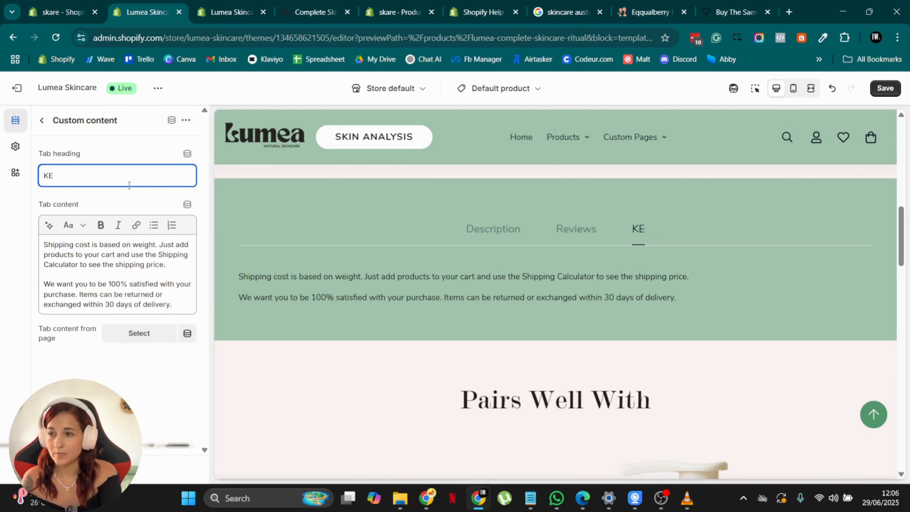
{"action": "type", "text": "y Benefits"}
Replace the Key Benefits tab's default content with the product's Key Benefits metafield and save the theme
{"action": "left_click", "coordinate": [167, 276]}
{"action": "key", "text": "ctrl+a"}
{"action": "key", "text": "BackSpace"}
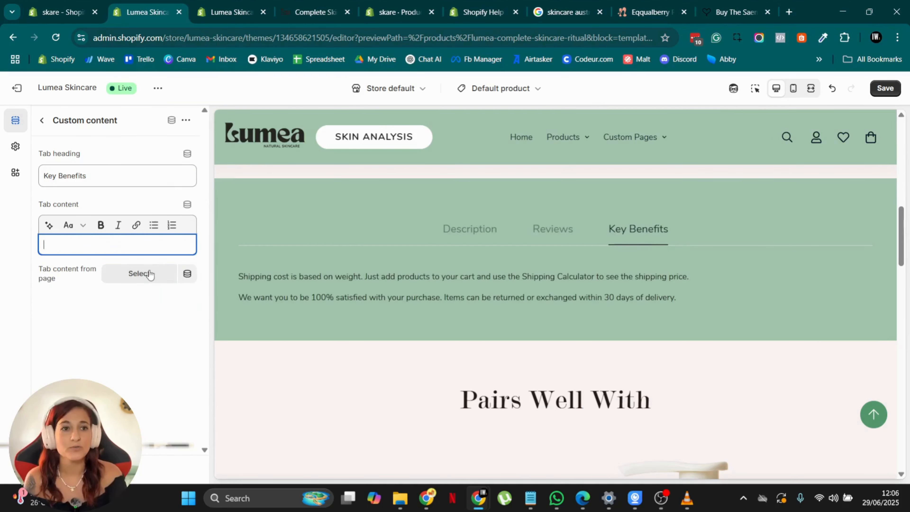
{"action": "left_click", "coordinate": [187, 205]}
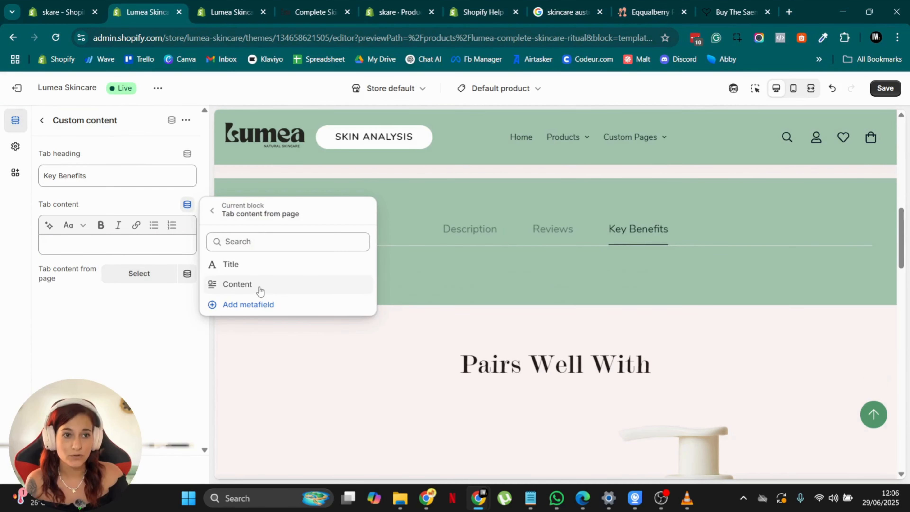
{"action": "left_click", "coordinate": [212, 219]}
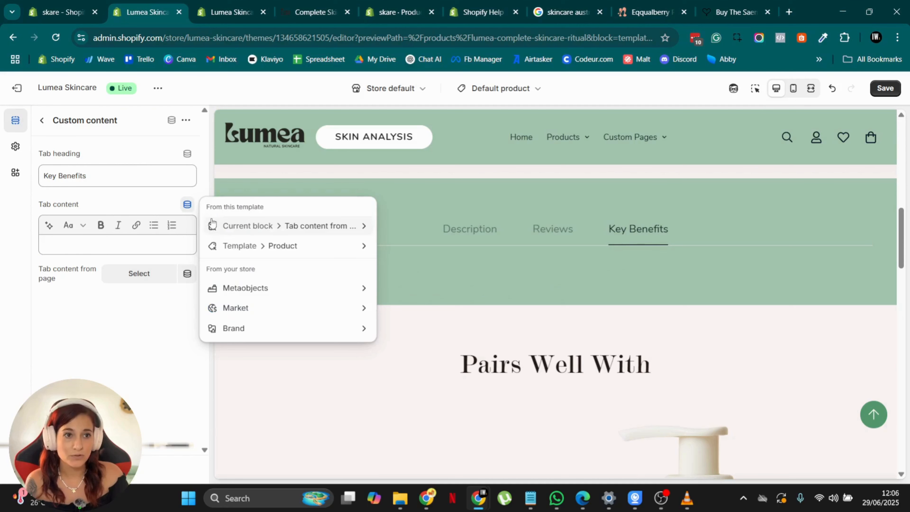
{"action": "left_click", "coordinate": [283, 247]}
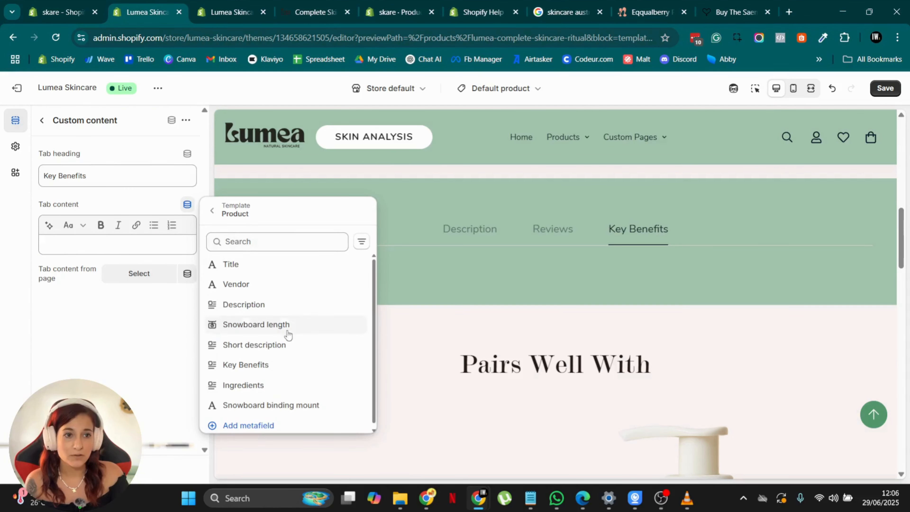
{"action": "left_click", "coordinate": [275, 366]}
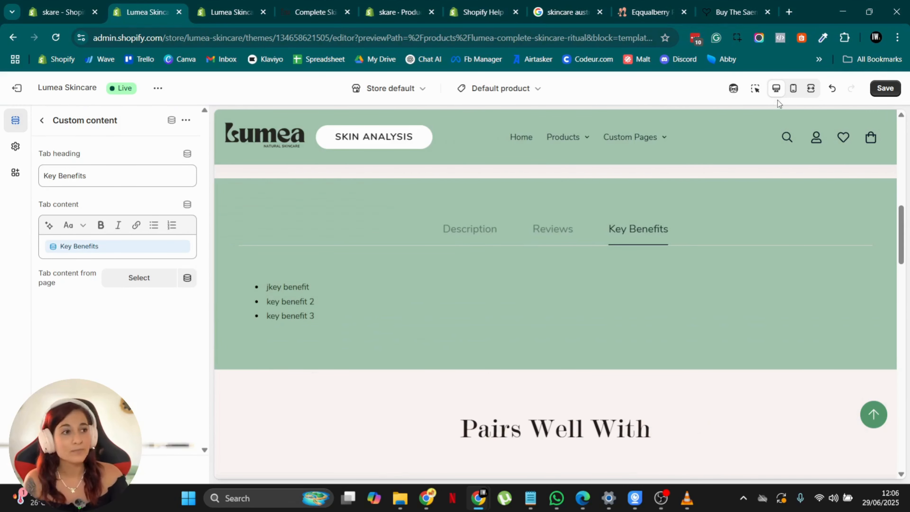
{"action": "left_click", "coordinate": [885, 88]}
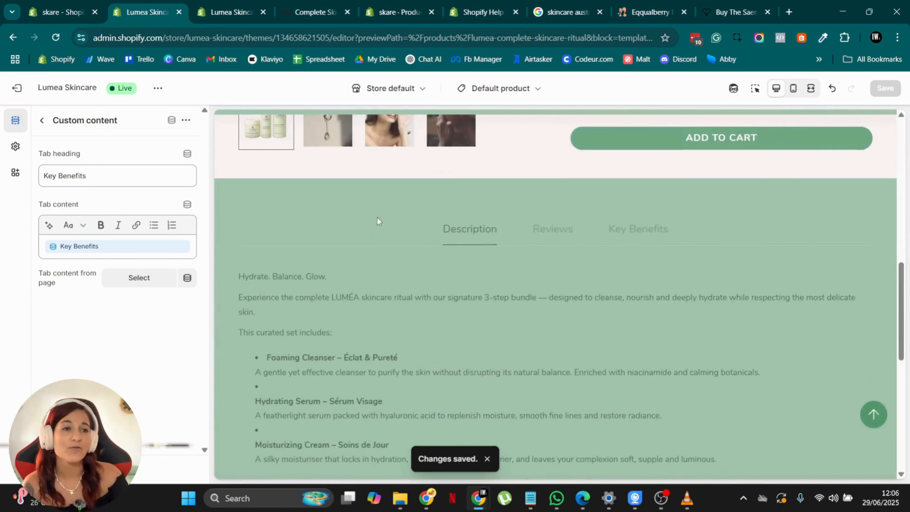
Add a Collapsible tab block between Shipping information and Complementary products and set its heading to "Ingredients"
{"action": "scroll", "coordinate": [650, 247], "scroll_direction": "up", "scroll_amount": 3}
{"action": "scroll", "coordinate": [650, 250], "scroll_direction": "up", "scroll_amount": 5}
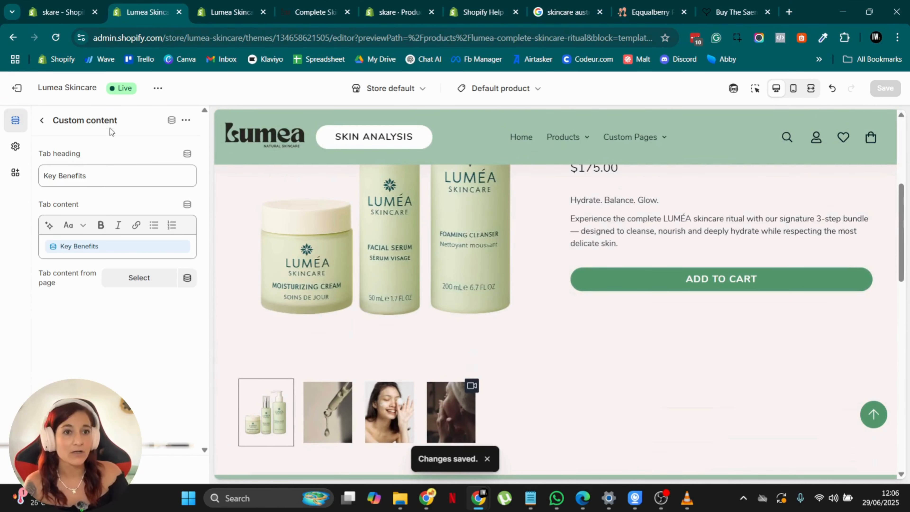
{"action": "left_click", "coordinate": [43, 122]}
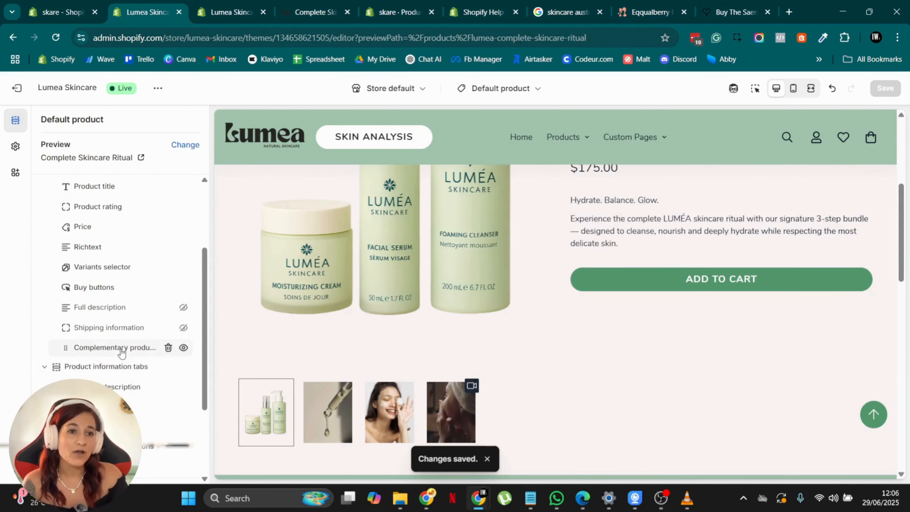
{"action": "left_click", "coordinate": [125, 338]}
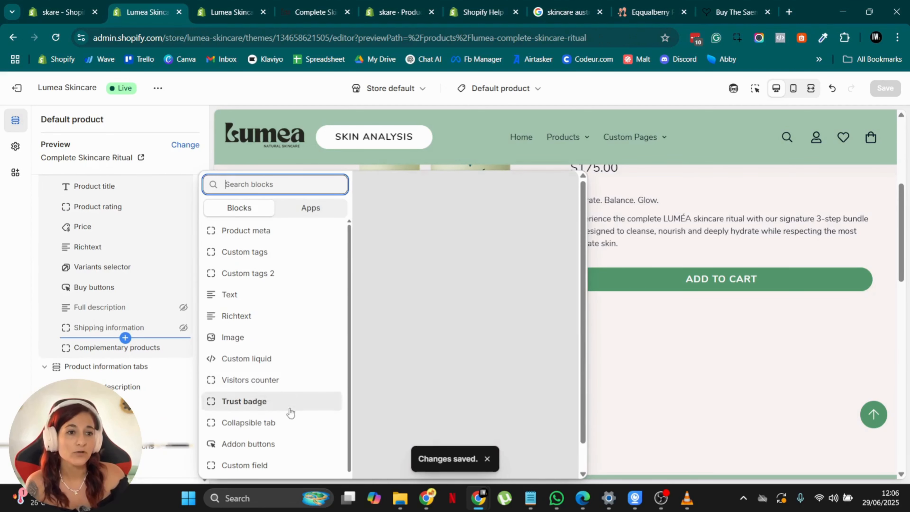
{"action": "left_click", "coordinate": [281, 423]}
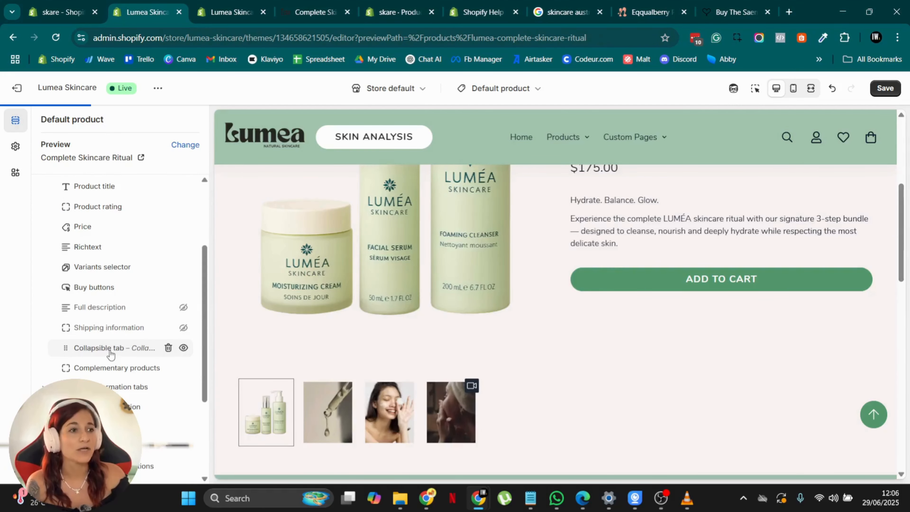
{"action": "left_click", "coordinate": [110, 350]}
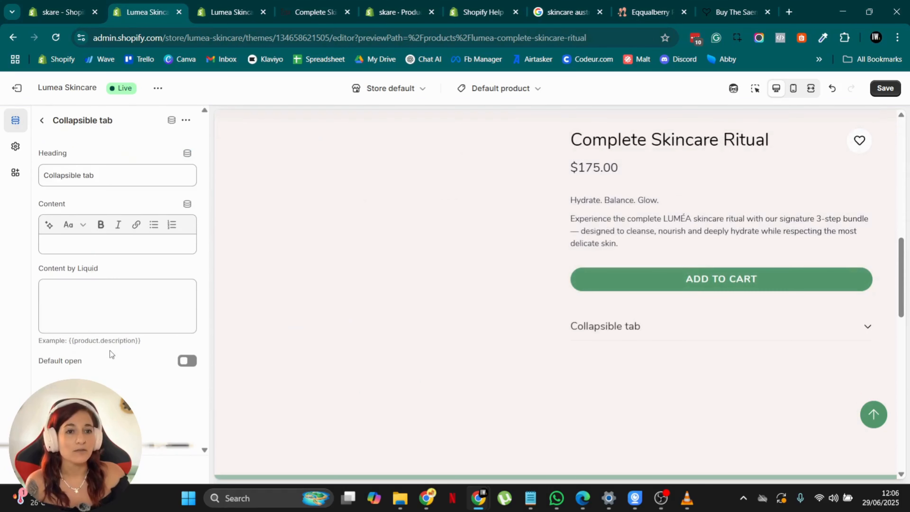
{"action": "triple_click", "coordinate": [99, 170]}
{"action": "type", "text": "Ingredients"}
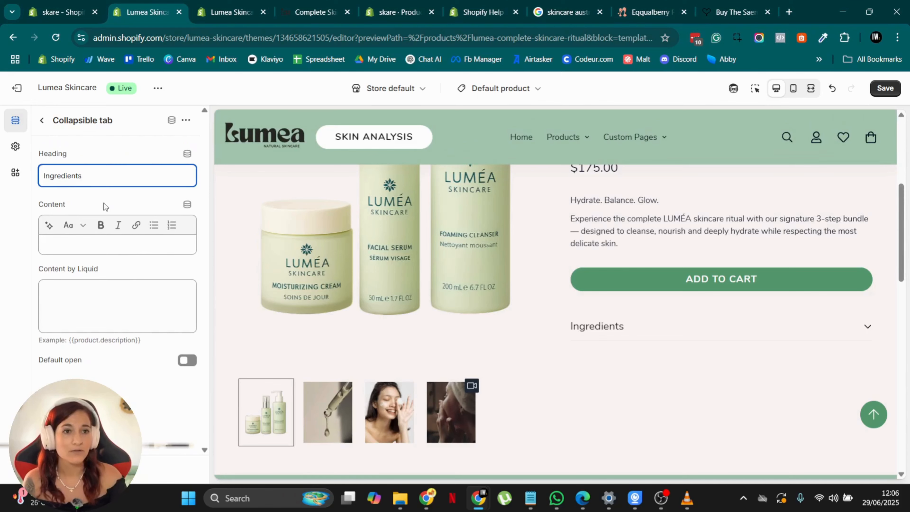
Connect the collapsible tab's content to the product's Ingredients metafield, try expanding the tab in the preview, and save the theme
{"action": "left_click", "coordinate": [118, 245]}
{"action": "left_click", "coordinate": [187, 205]}
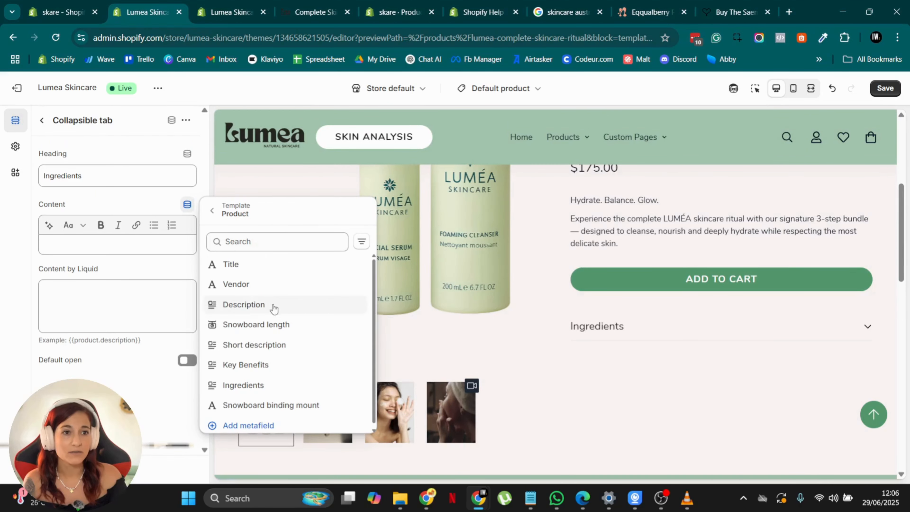
{"action": "left_click", "coordinate": [273, 387]}
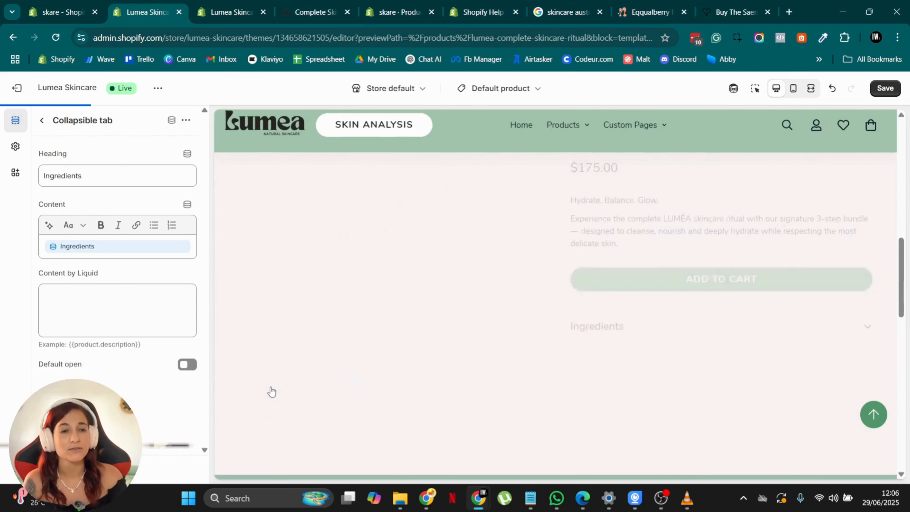
{"action": "left_click", "coordinate": [866, 333]}
{"action": "left_click", "coordinate": [866, 333]}
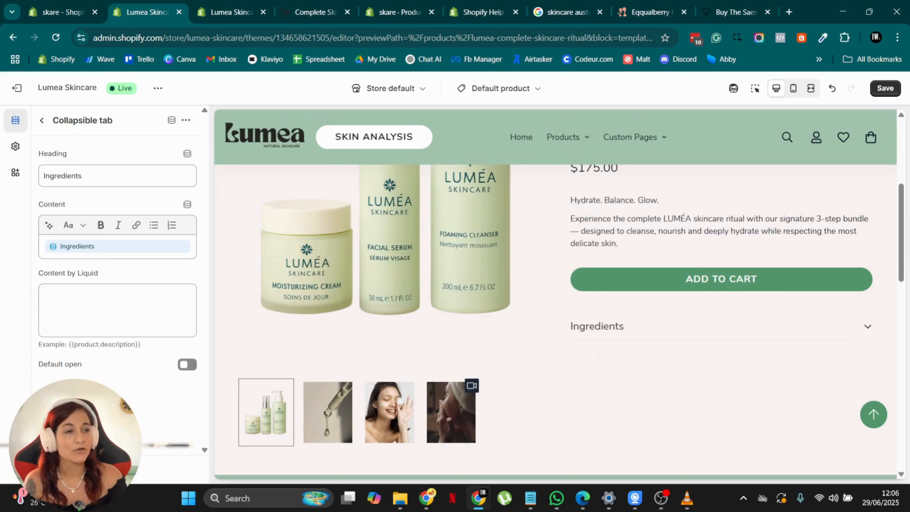
{"action": "left_click", "coordinate": [896, 93]}
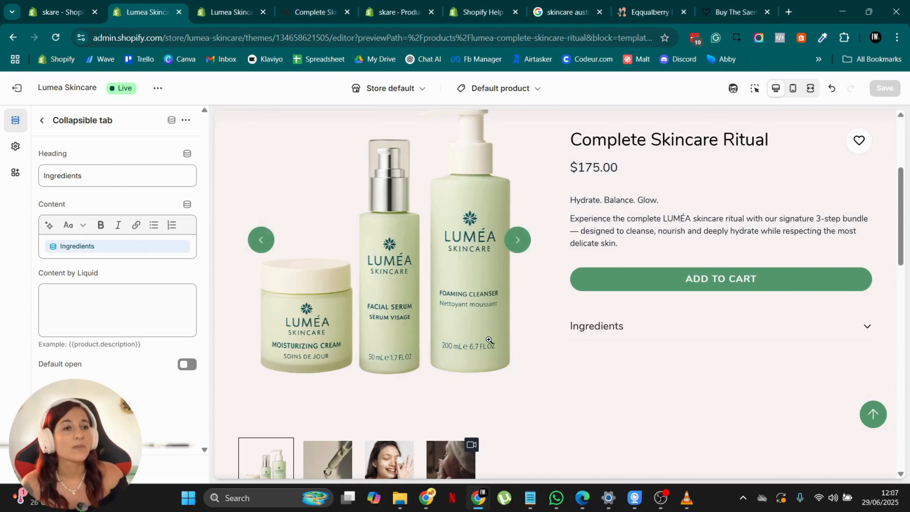
{"action": "scroll", "coordinate": [488, 341], "scroll_direction": "up", "scroll_amount": 4}
{"action": "left_click", "coordinate": [215, 9]}
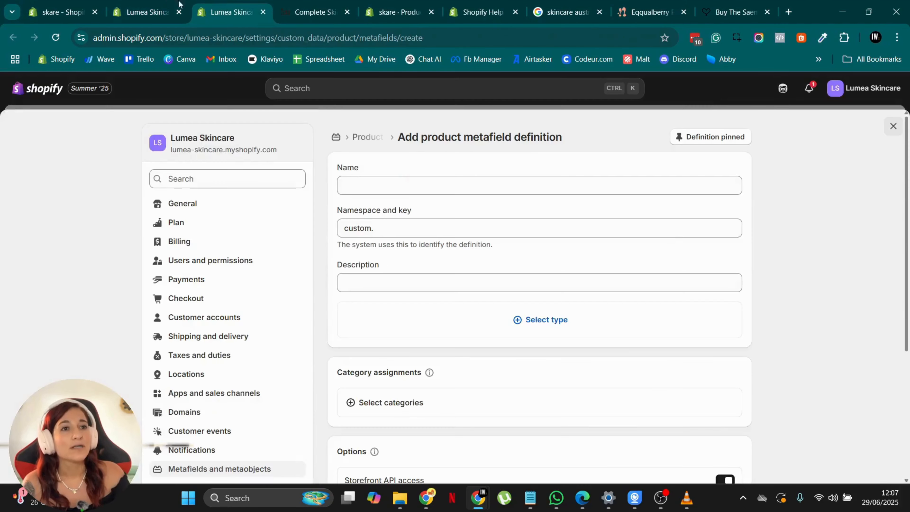
{"action": "left_click", "coordinate": [147, 12]}
{"action": "scroll", "coordinate": [561, 244], "scroll_direction": "down", "scroll_amount": 10}
{"action": "scroll", "coordinate": [605, 303], "scroll_direction": "up", "scroll_amount": 5}
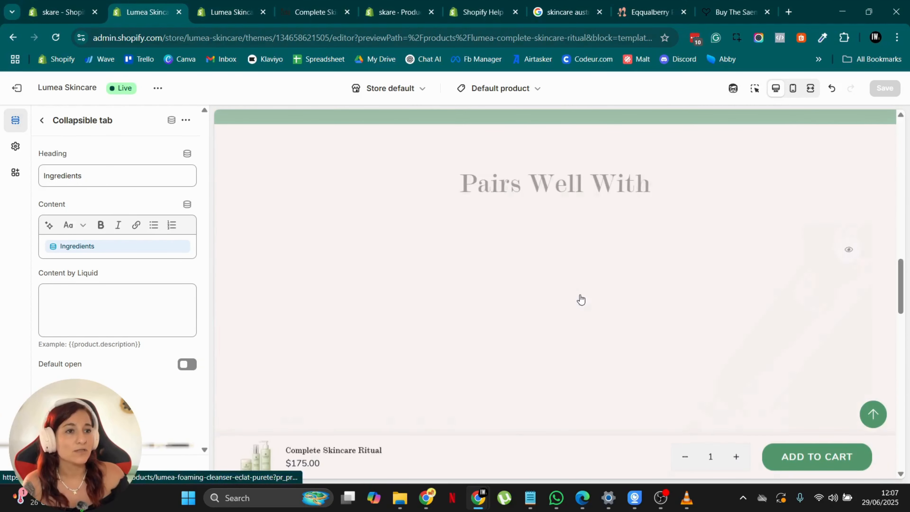
Add a Custom content section to the product template and move it above Product recommendations
{"action": "left_click", "coordinate": [42, 120]}
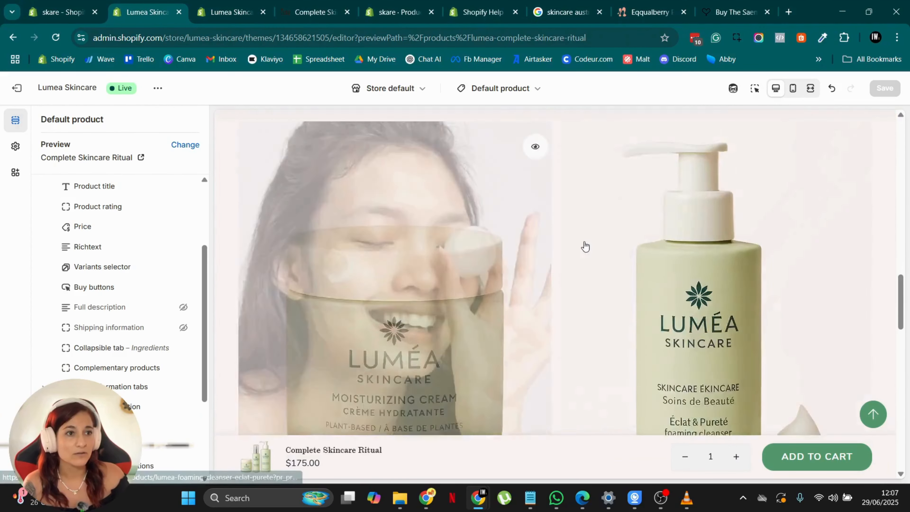
{"action": "scroll", "coordinate": [193, 348], "scroll_direction": "down", "scroll_amount": 4}
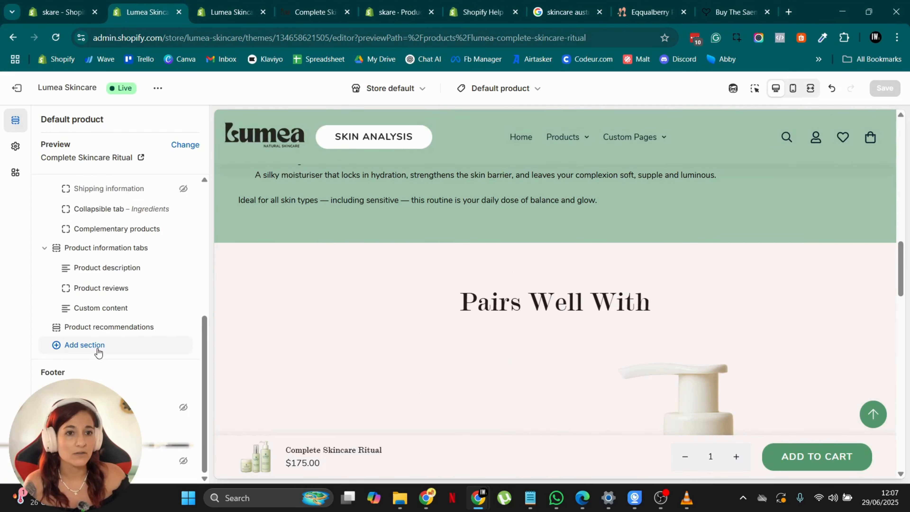
{"action": "left_click", "coordinate": [98, 354]}
{"action": "scroll", "coordinate": [287, 337], "scroll_direction": "down", "scroll_amount": 1}
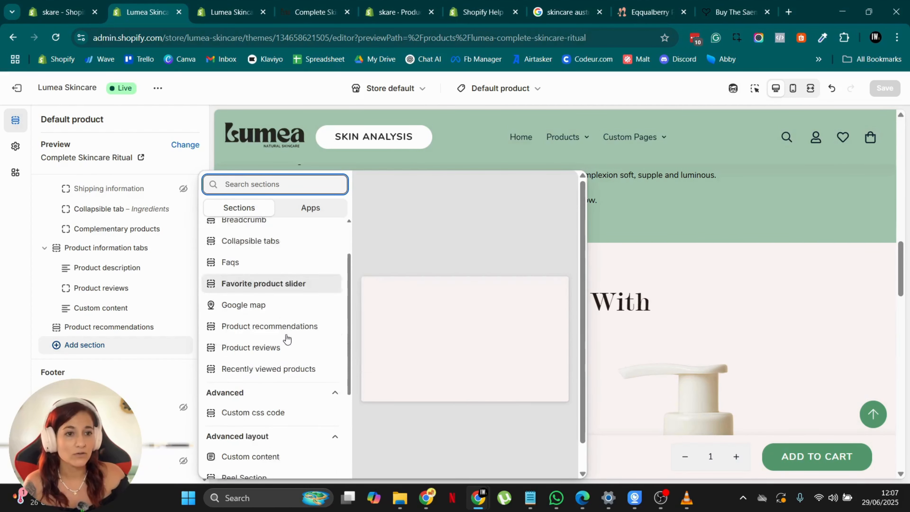
{"action": "scroll", "coordinate": [286, 339], "scroll_direction": "down", "scroll_amount": 5}
{"action": "left_click", "coordinate": [308, 276]}
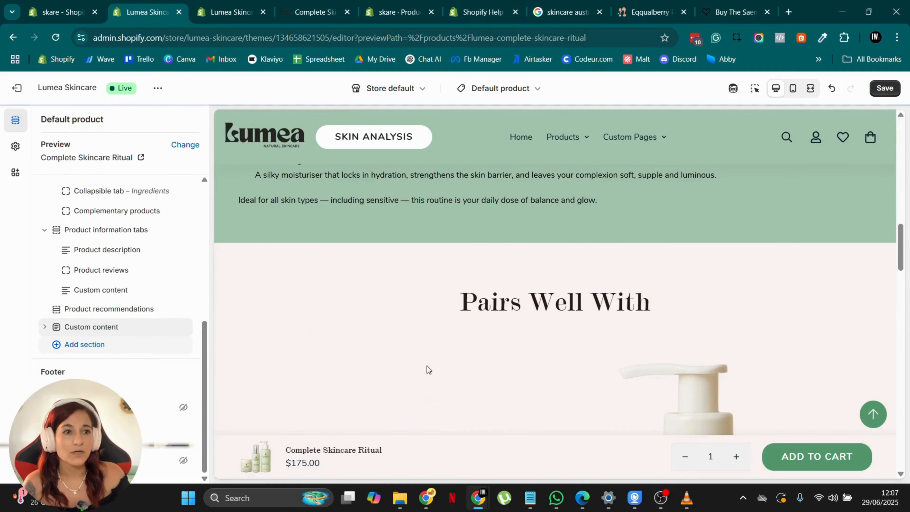
{"action": "scroll", "coordinate": [438, 382], "scroll_direction": "up", "scroll_amount": 10}
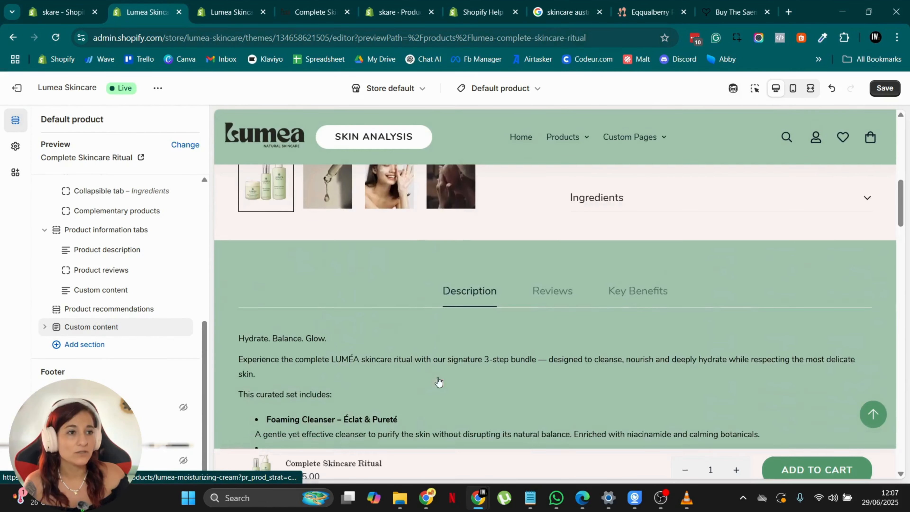
{"action": "left_click_drag", "start_coordinate": [53, 332], "coordinate": [45, 308]}
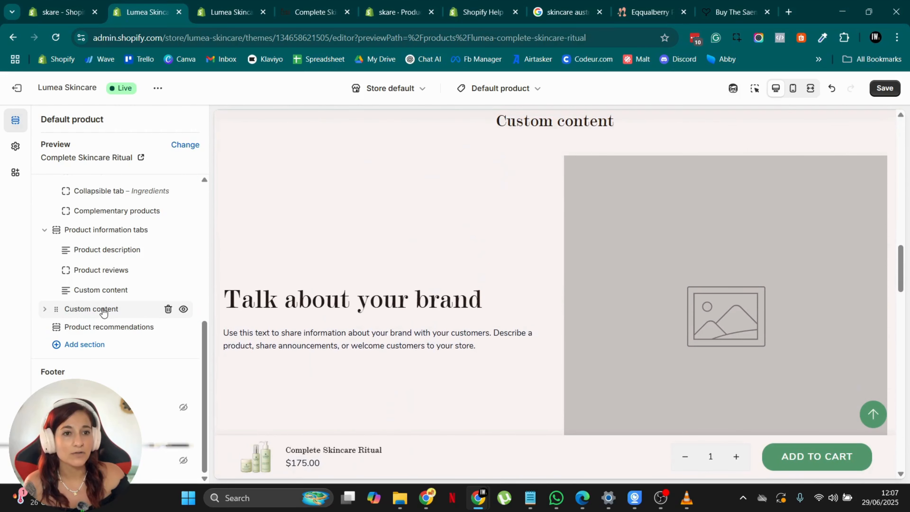
Clear the default heading of the new Custom content section
{"action": "left_click", "coordinate": [101, 310]}
{"action": "left_click_drag", "start_coordinate": [91, 198], "coordinate": [0, 219]}
{"action": "key", "text": "BackSpace"}
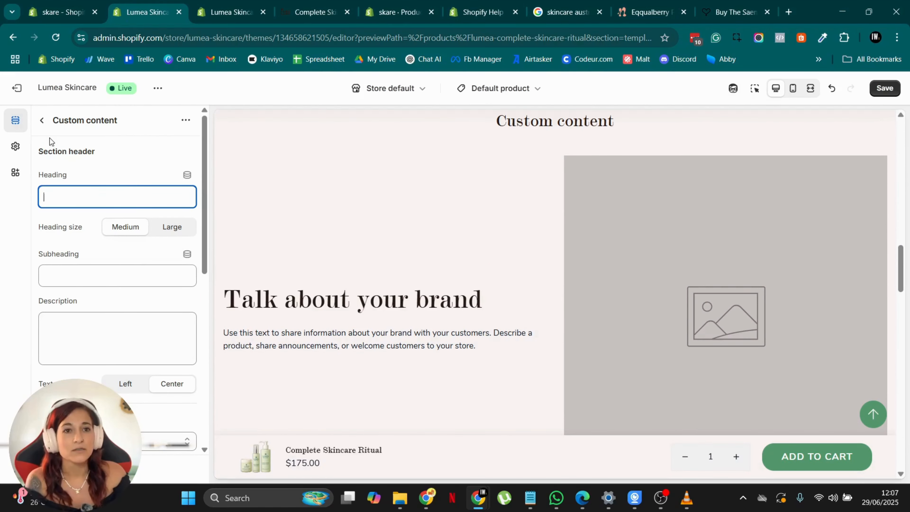
{"action": "left_click", "coordinate": [43, 121]}
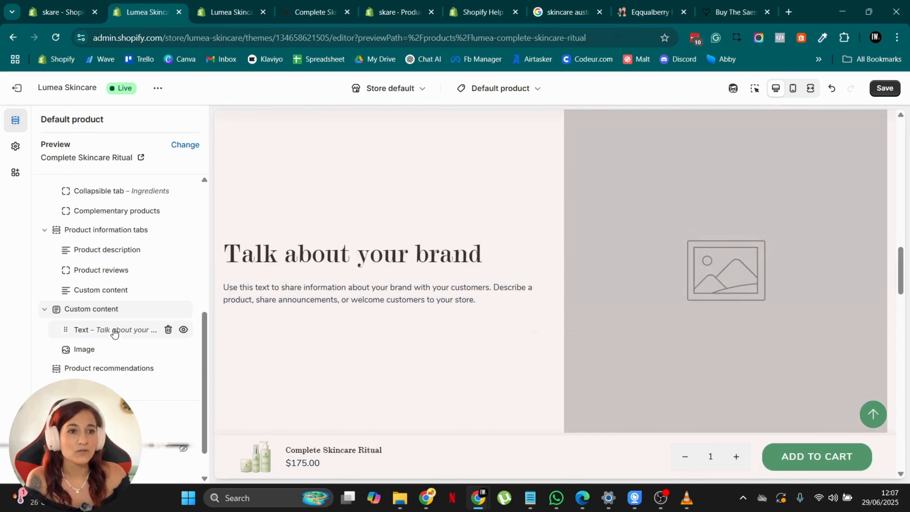
Replace the heading of the Custom content section's Text block with "Key ingredients"
{"action": "left_click", "coordinate": [114, 330]}
{"action": "left_click", "coordinate": [143, 178]}
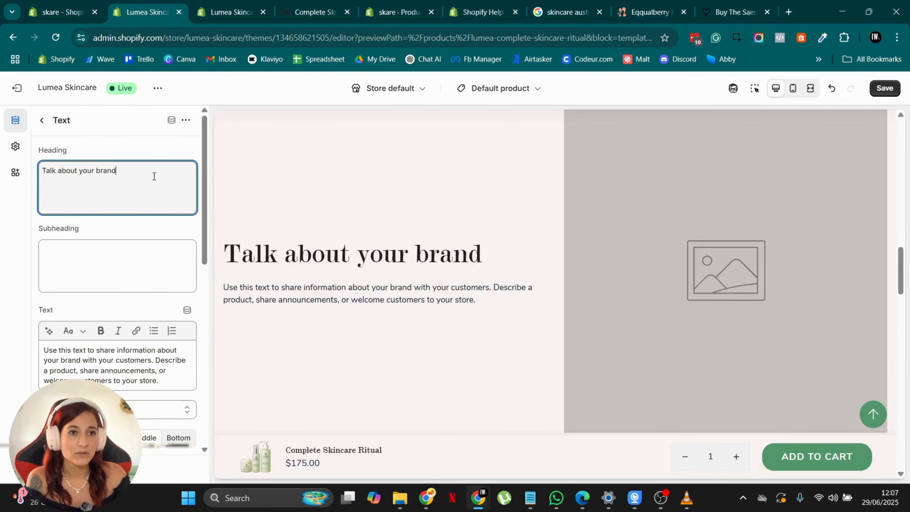
{"action": "left_click_drag", "start_coordinate": [123, 173], "coordinate": [42, 171]}
{"action": "key", "text": "BackSpace"}
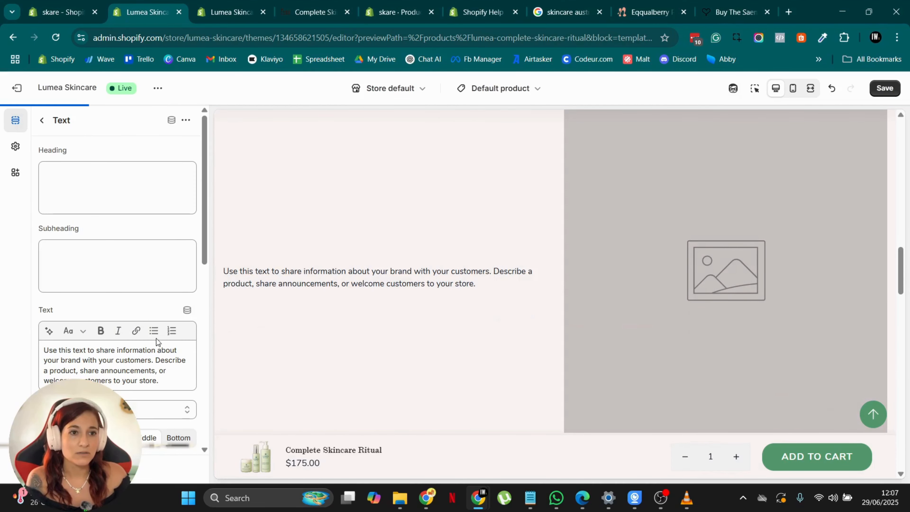
{"action": "left_click", "coordinate": [154, 360]}
{"action": "left_click", "coordinate": [99, 183]}
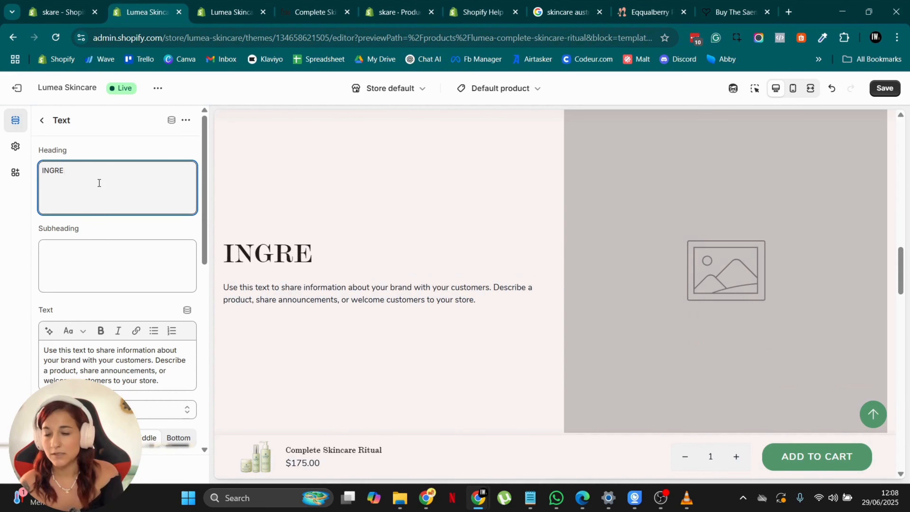
{"action": "type", "text": "Key ingredients"}
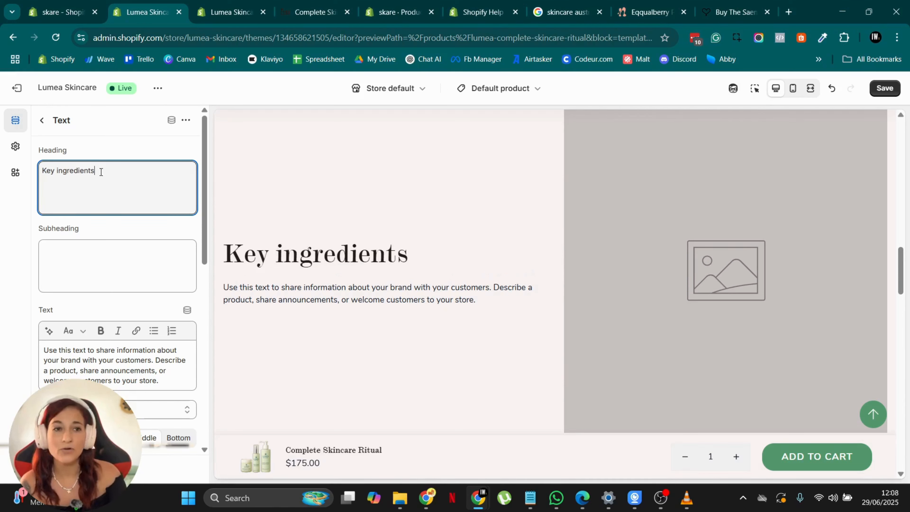
Replace the Text block's placeholder body text with "metafield" and return to the section list
{"action": "scroll", "coordinate": [147, 215], "scroll_direction": "down", "scroll_amount": 4}
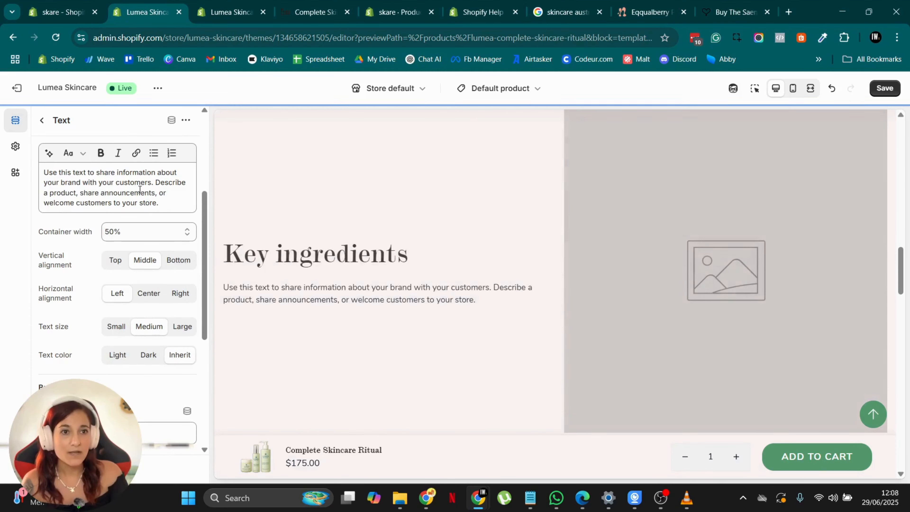
{"action": "key", "text": "ctrl+a"}
{"action": "key", "text": "BackSpace"}
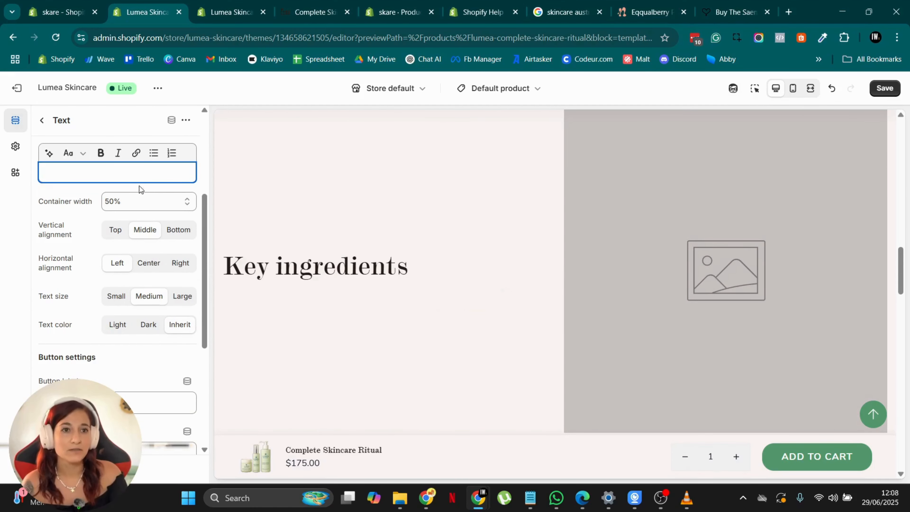
{"action": "type", "text": "metafield"}
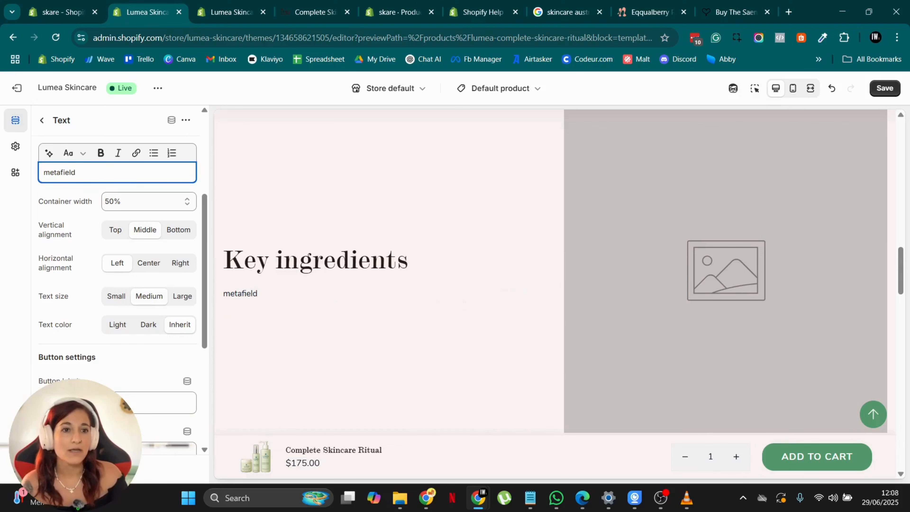
{"action": "scroll", "coordinate": [142, 281], "scroll_direction": "down", "scroll_amount": 5}
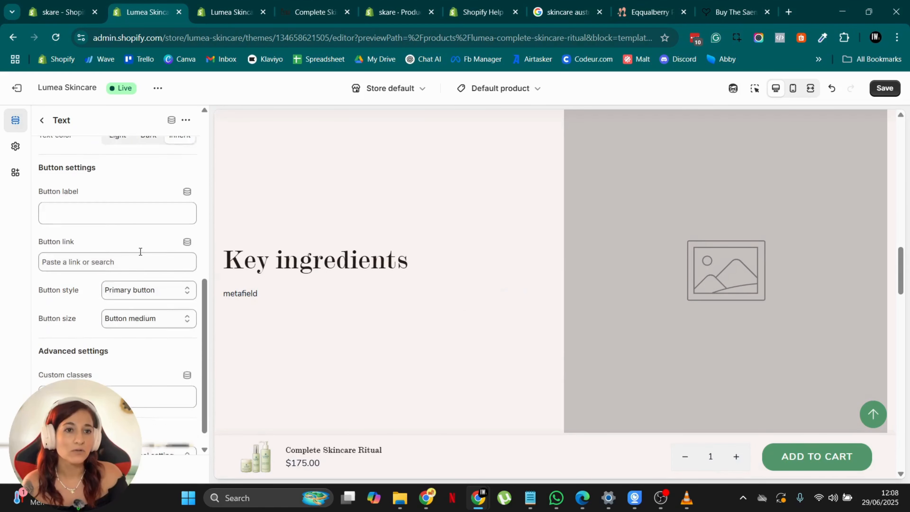
{"action": "left_click", "coordinate": [44, 121]}
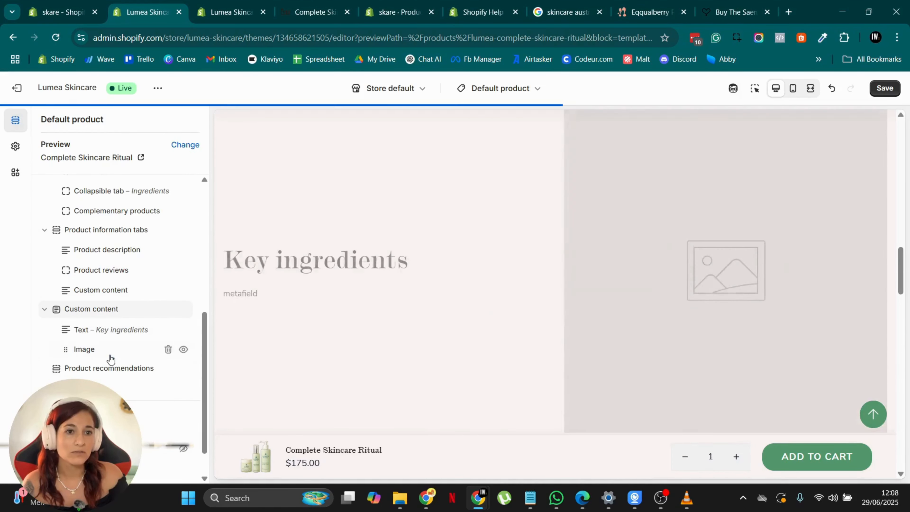
Open the Custom content section's Image block and check the product metafields available as its image source
{"action": "left_click", "coordinate": [110, 351]}
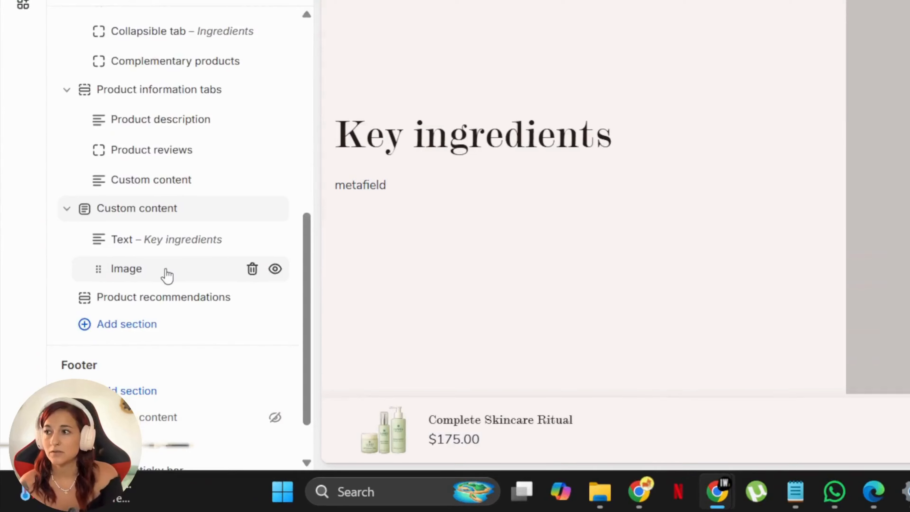
{"action": "left_click", "coordinate": [111, 350]}
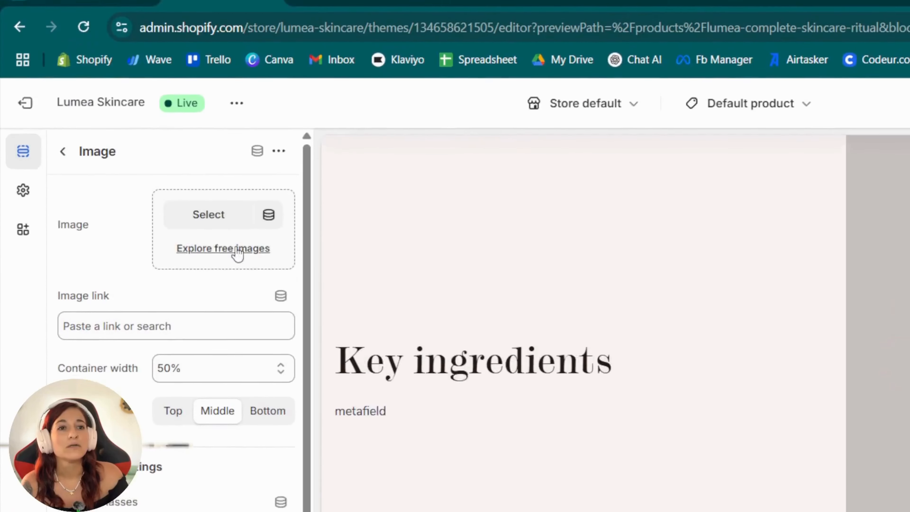
{"action": "left_click", "coordinate": [268, 242]}
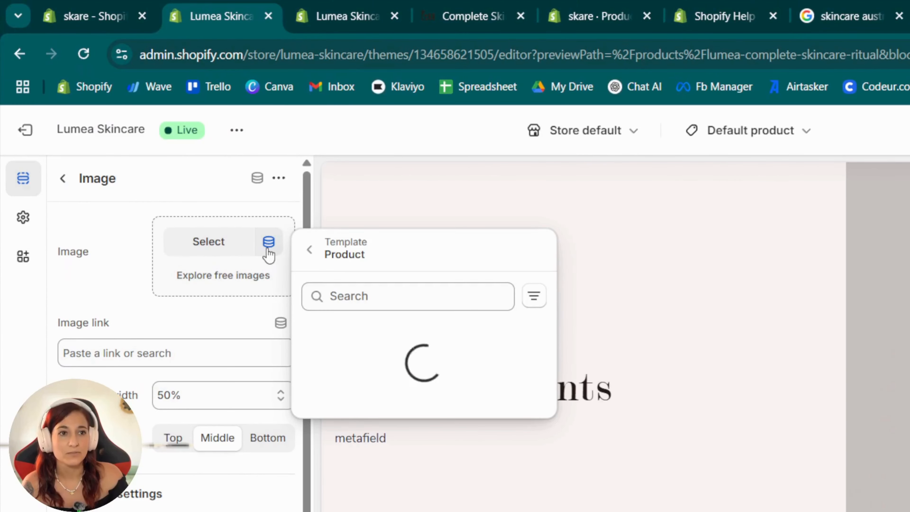
{"action": "left_click_drag", "start_coordinate": [109, 322], "coordinate": [104, 323]}
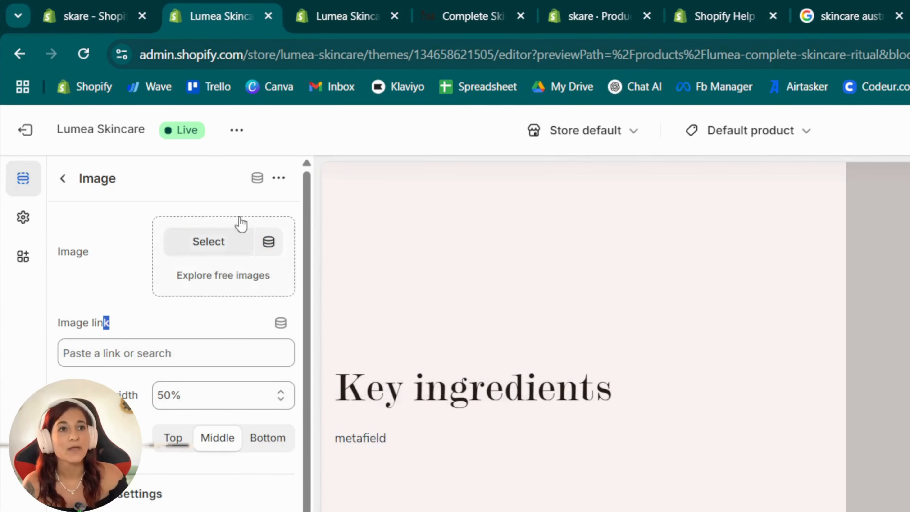
Start a new product metafield definition in the store settings and name it "Key Ingredients"
{"action": "left_click", "coordinate": [372, 7]}
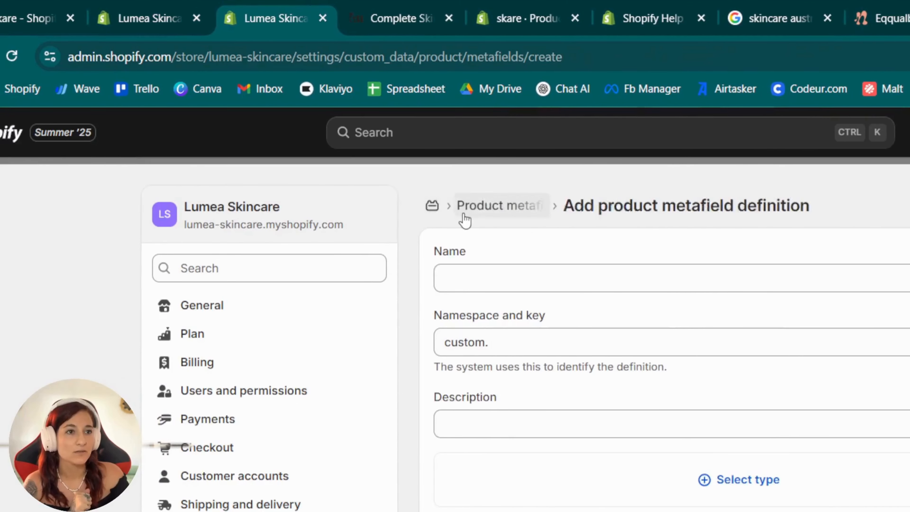
{"action": "left_click", "coordinate": [464, 216]}
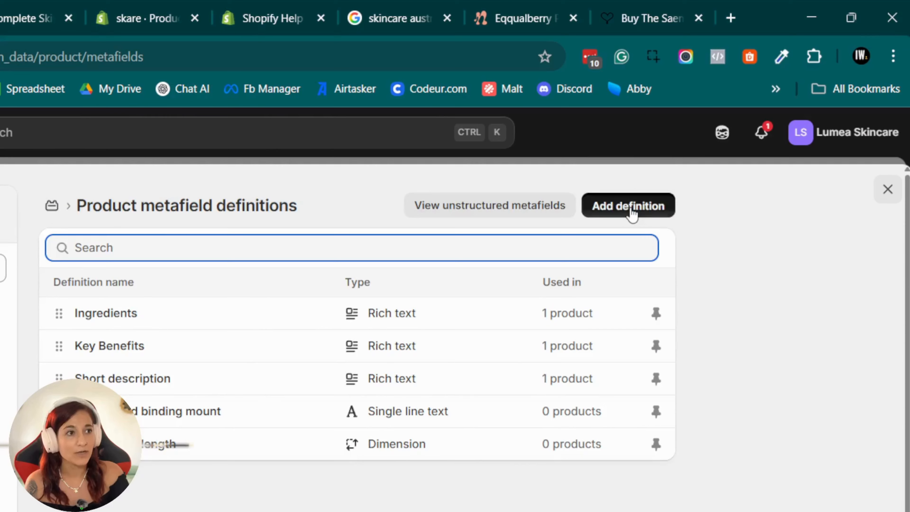
{"action": "left_click", "coordinate": [827, 189]}
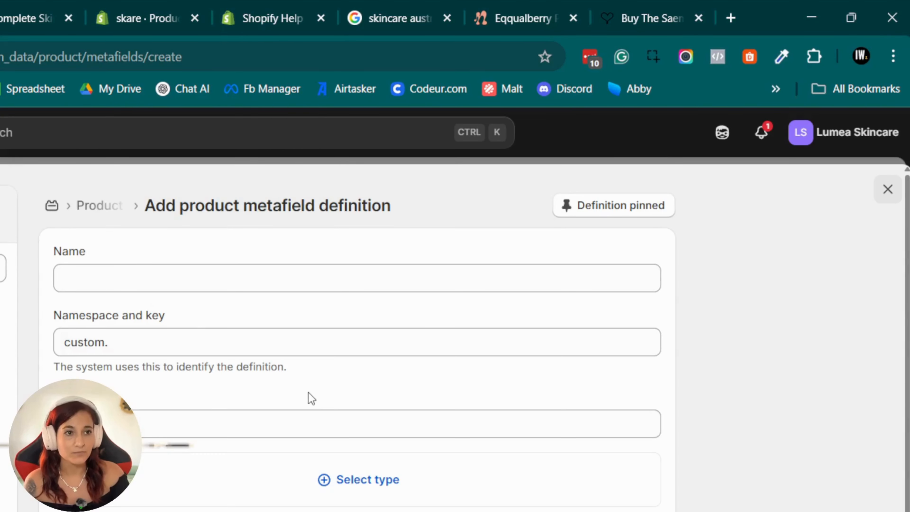
{"action": "left_click", "coordinate": [173, 268]}
{"action": "type", "text": "K"}
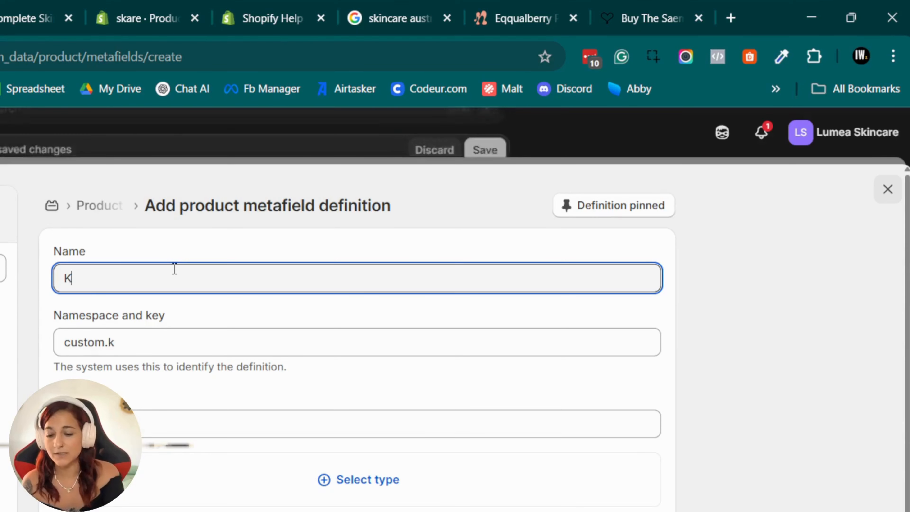
{"action": "type", "text": "ey Ingredien"}
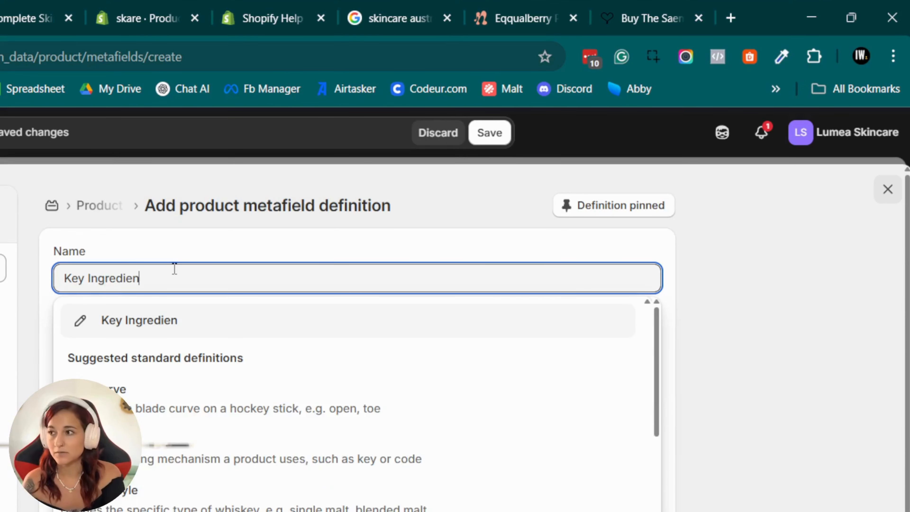
{"action": "type", "text": "ts"}
{"action": "left_click", "coordinate": [204, 320]}
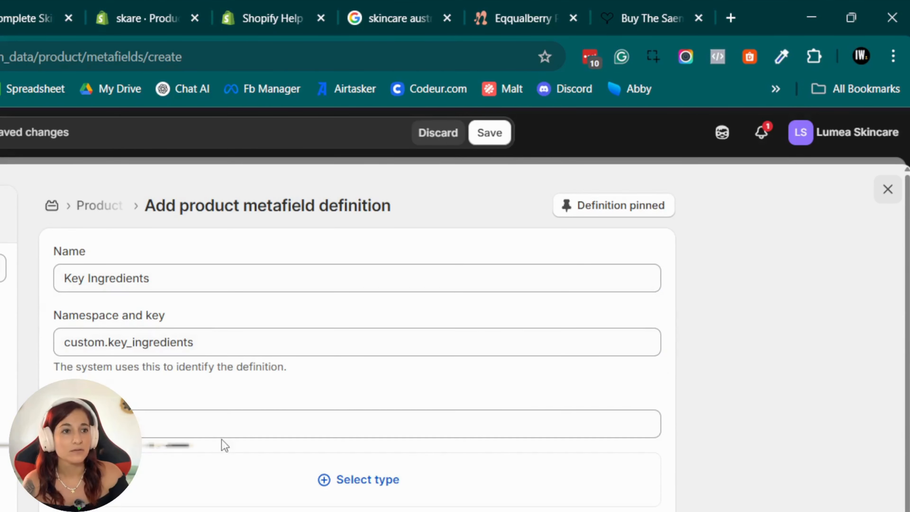
Set the Key Ingredients definition's type to Rich text and save it
{"action": "left_click", "coordinate": [344, 466]}
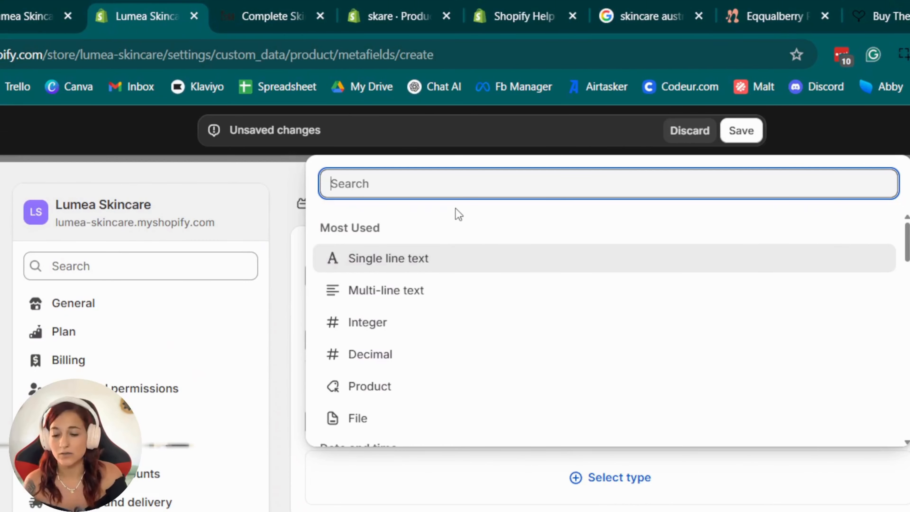
{"action": "key", "text": "Escape"}
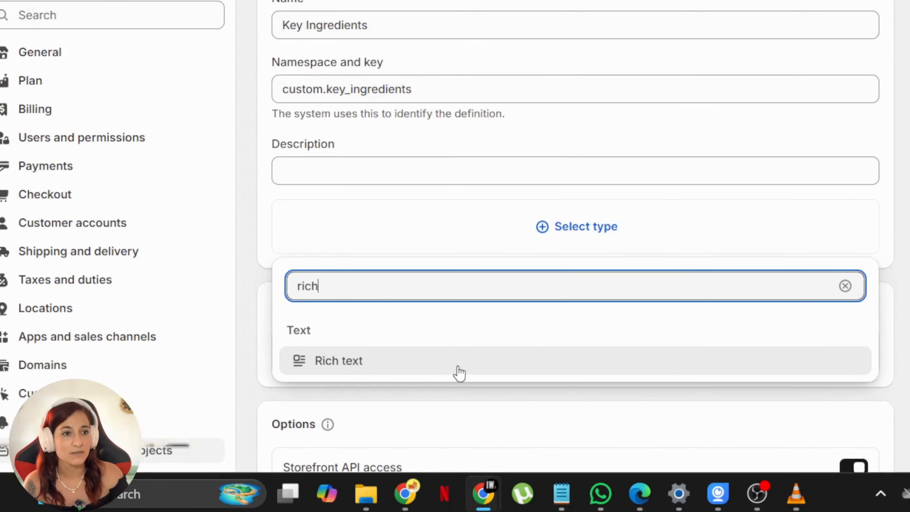
{"action": "left_click", "coordinate": [456, 367]}
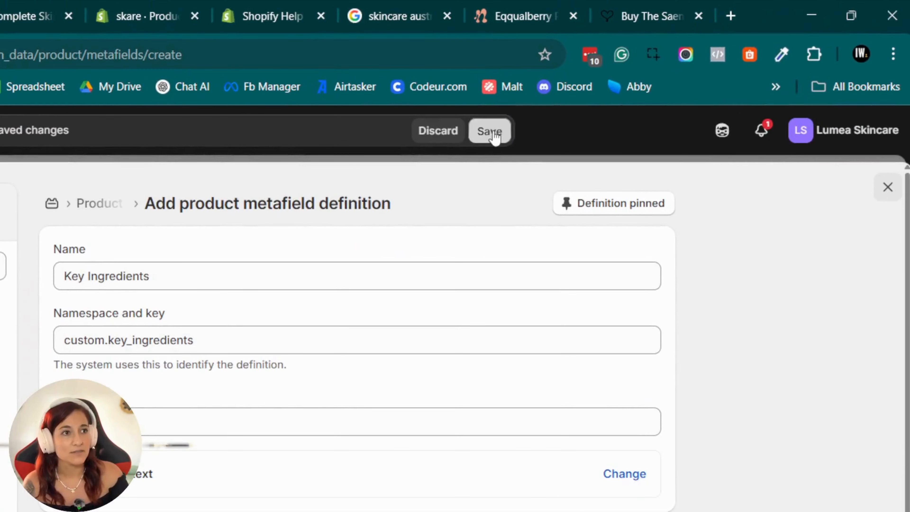
{"action": "left_click", "coordinate": [499, 118]}
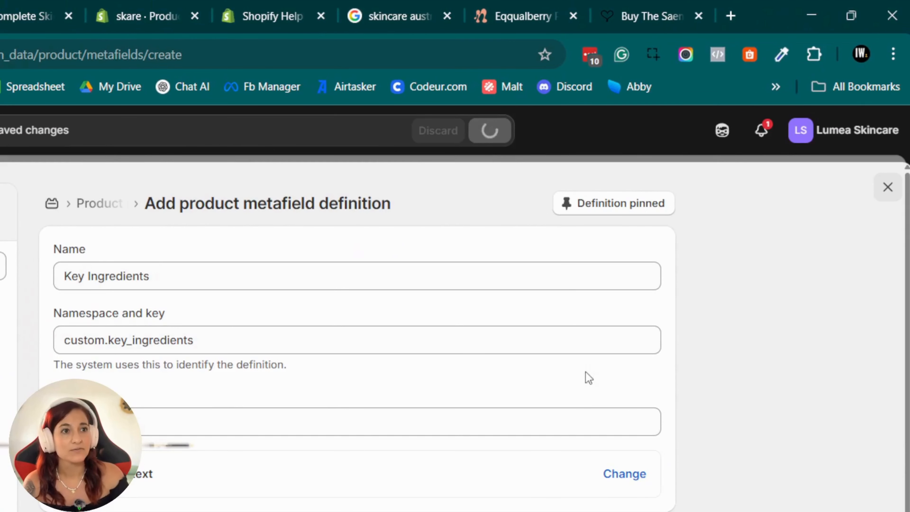
Start another product metafield definition and name it "Featured Image Ingredients"
{"action": "left_click", "coordinate": [640, 212]}
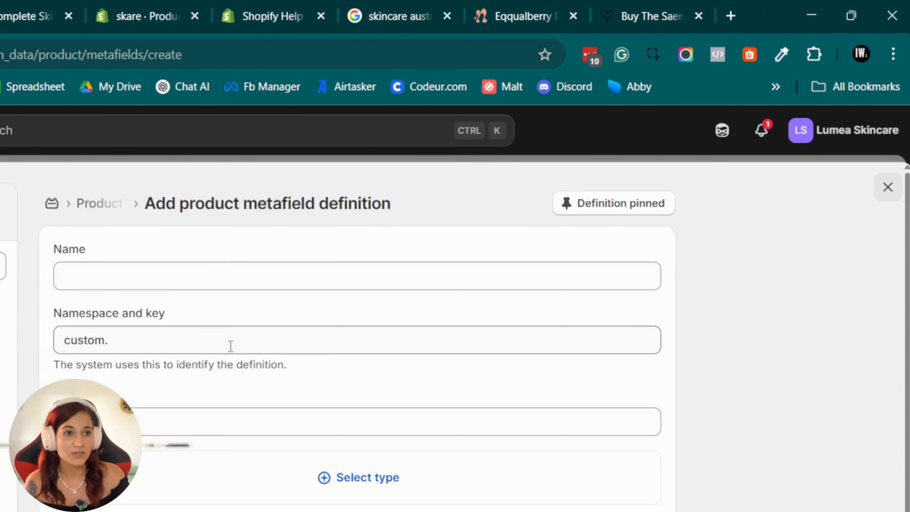
{"action": "left_click", "coordinate": [173, 286]}
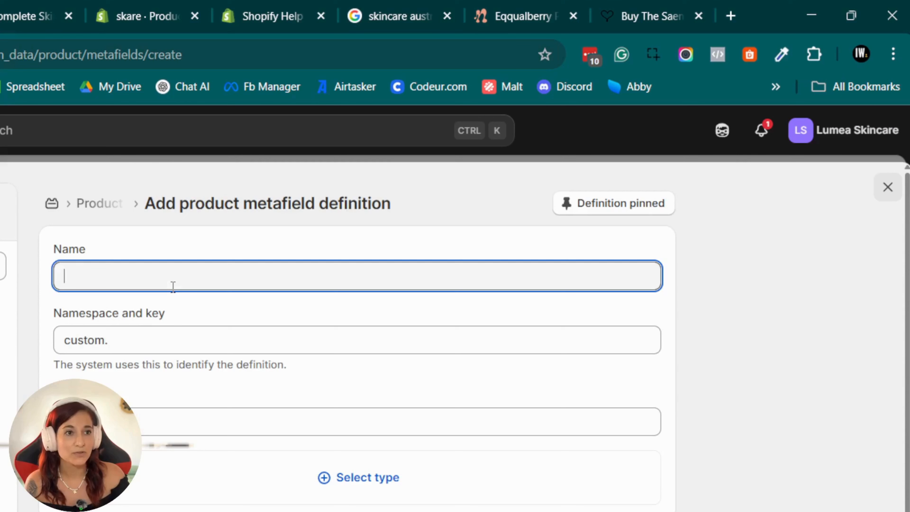
{"action": "type", "text": "Feature"}
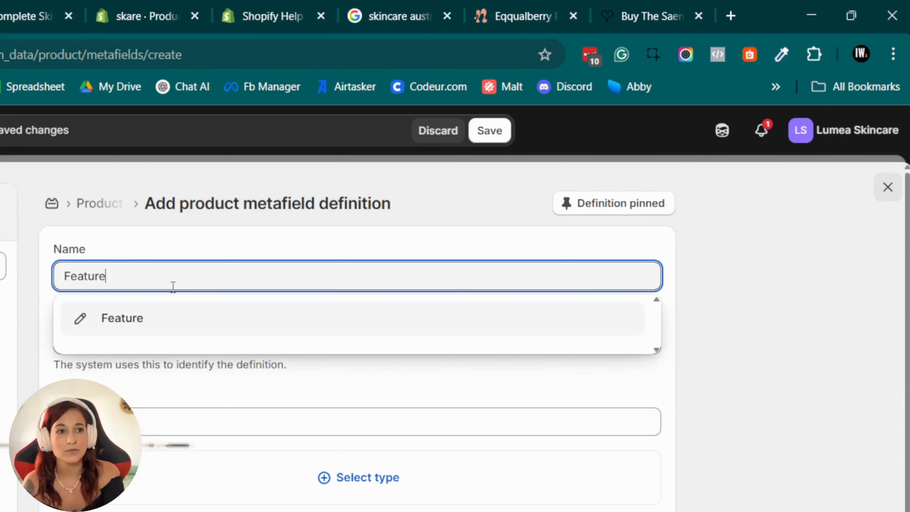
{"action": "type", "text": "d Image "}
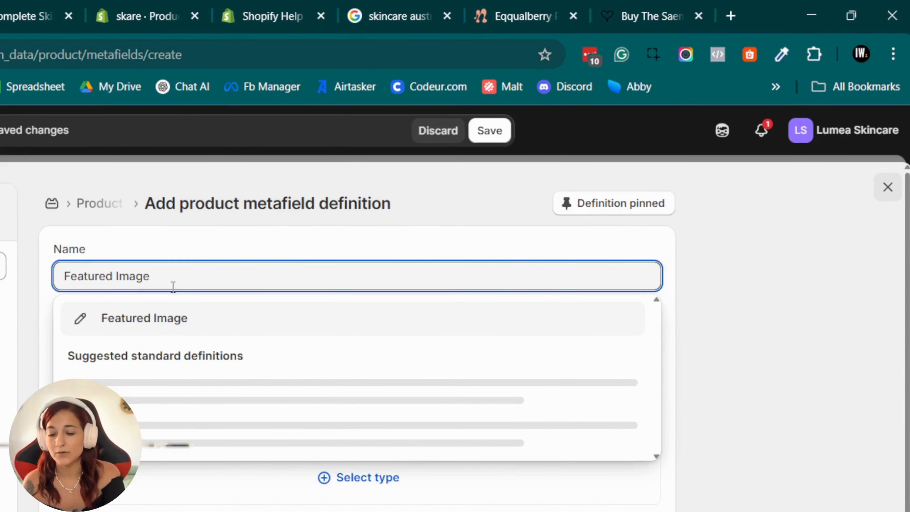
{"action": "type", "text": "Ingredi"}
{"action": "key", "text": "BackSpace"}
{"action": "type", "text": "dients"}
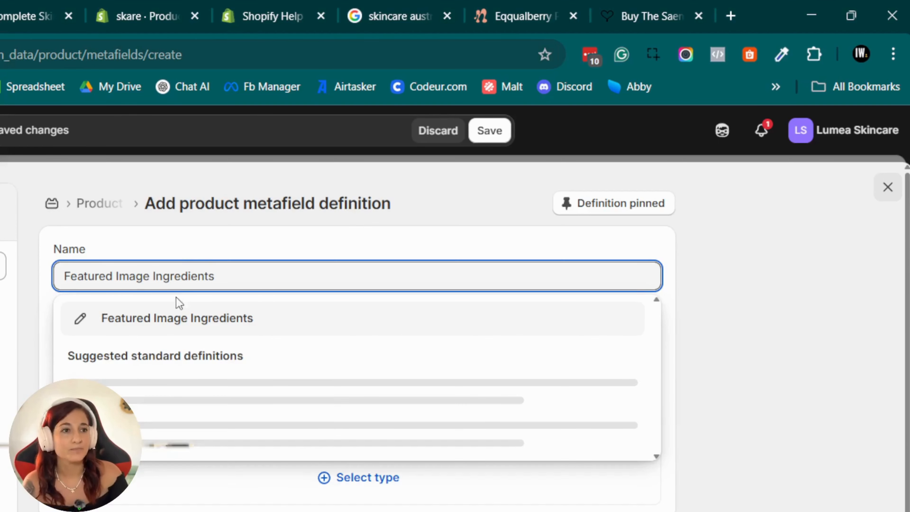
{"action": "left_click", "coordinate": [193, 318]}
Set the Featured Image Ingredients type to File, accepting only specific file types (images and videos), and save the definition
{"action": "left_click", "coordinate": [353, 479]}
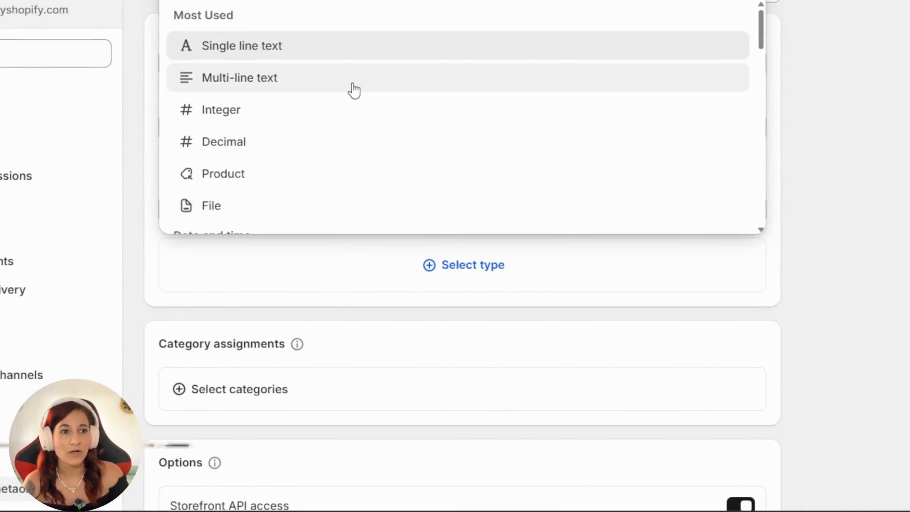
{"action": "type", "text": "file"}
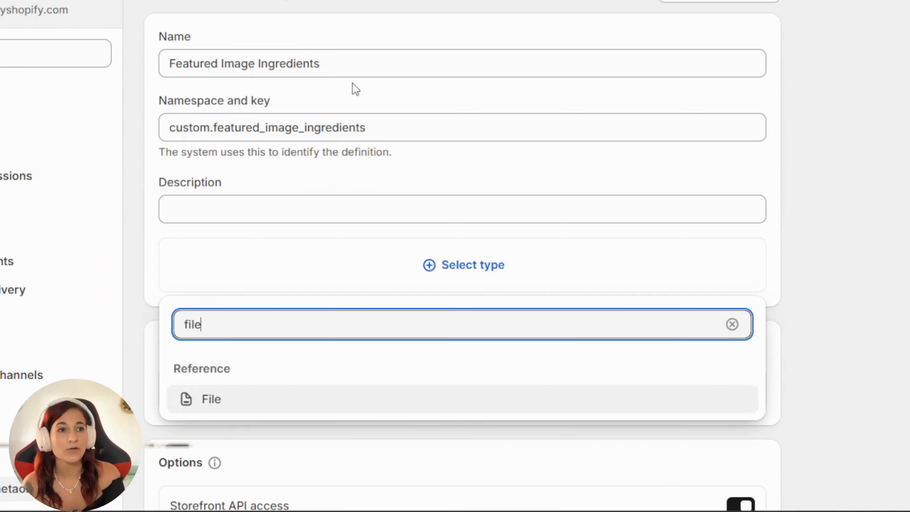
{"action": "left_click", "coordinate": [245, 416]}
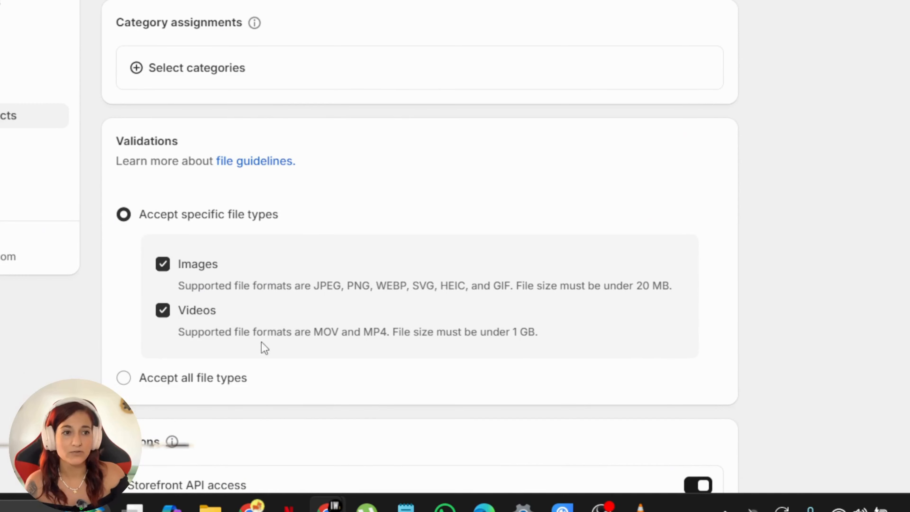
{"action": "left_click", "coordinate": [131, 388]}
{"action": "left_click", "coordinate": [124, 215]}
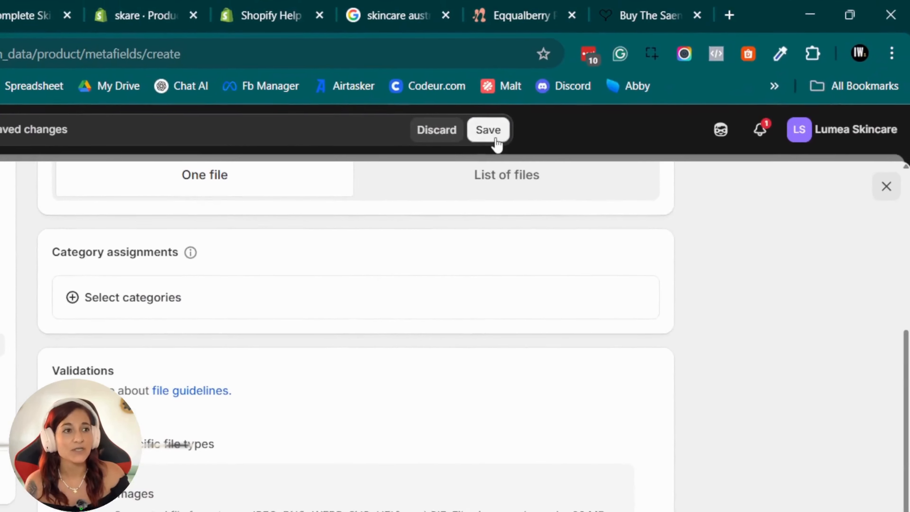
{"action": "left_click", "coordinate": [488, 130]}
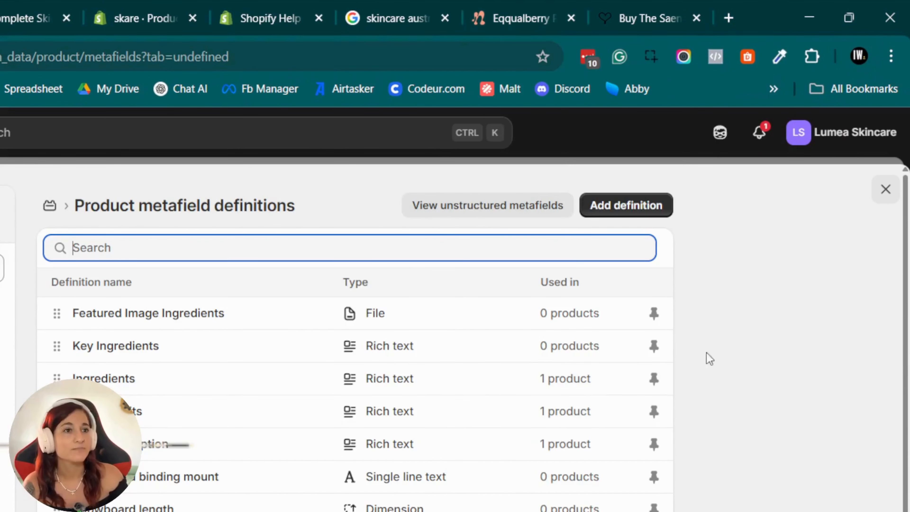
Leave the settings and open the Complete Skincare Ritual product for editing
{"action": "left_click", "coordinate": [886, 192]}
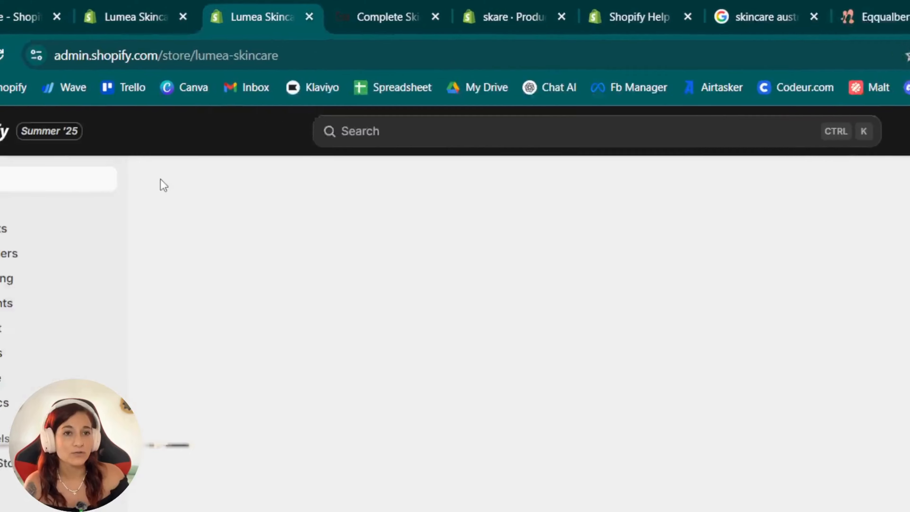
{"action": "left_click", "coordinate": [107, 242]}
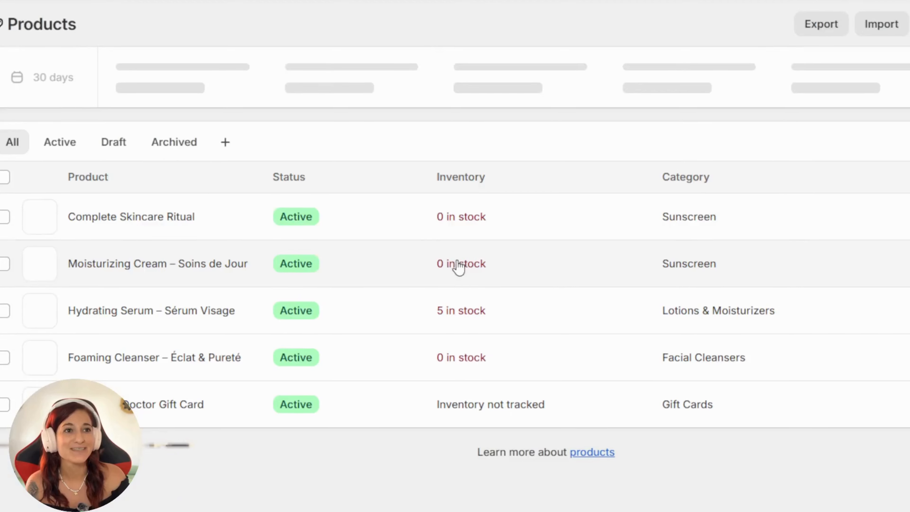
{"action": "left_click", "coordinate": [132, 220]}
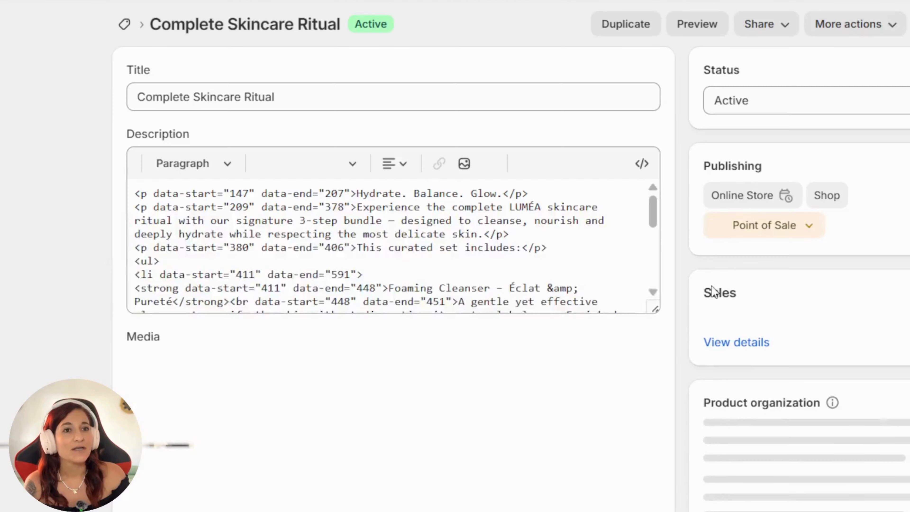
{"action": "scroll", "coordinate": [656, 291], "scroll_direction": "down", "scroll_amount": 15}
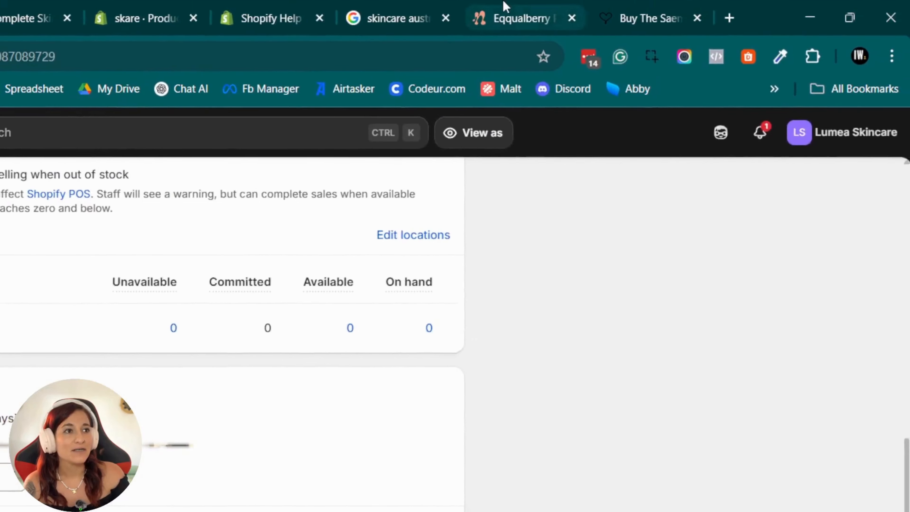
{"action": "left_click", "coordinate": [504, 15]}
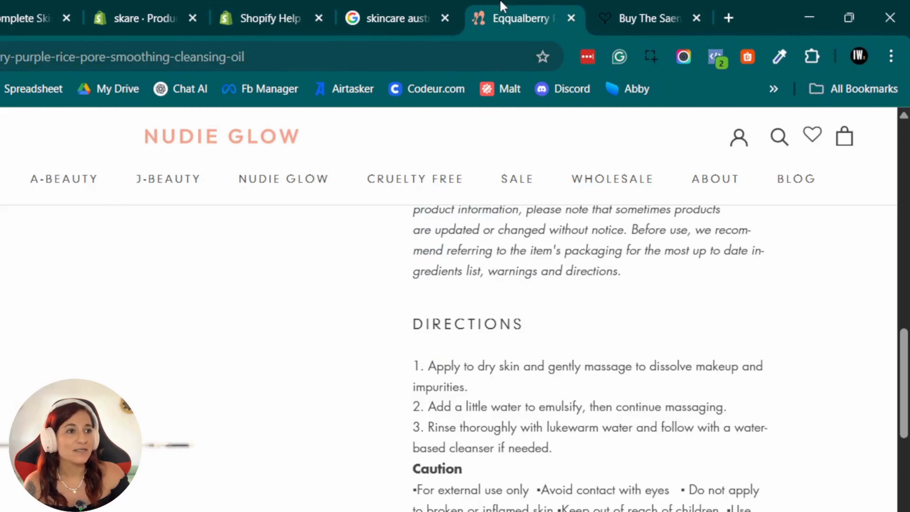
{"action": "left_click", "coordinate": [21, 17]}
{"action": "left_click", "coordinate": [325, 16]}
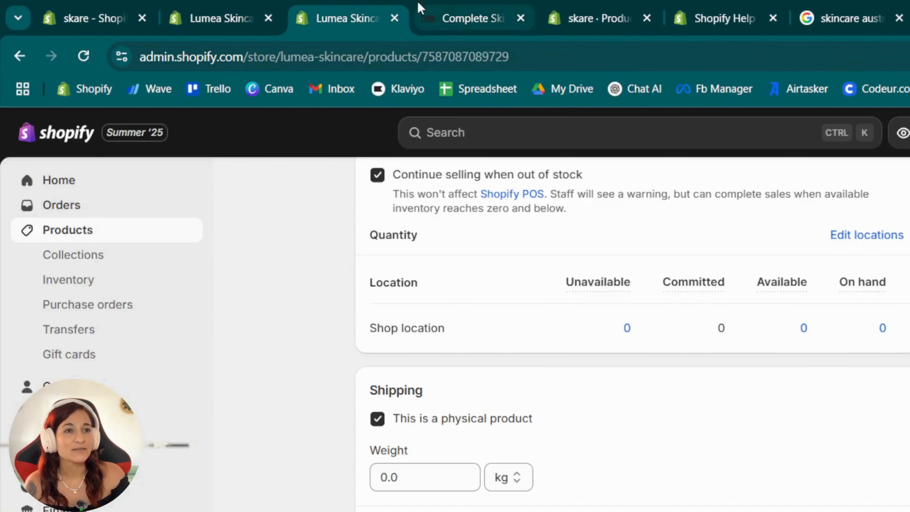
{"action": "left_click", "coordinate": [259, 12]}
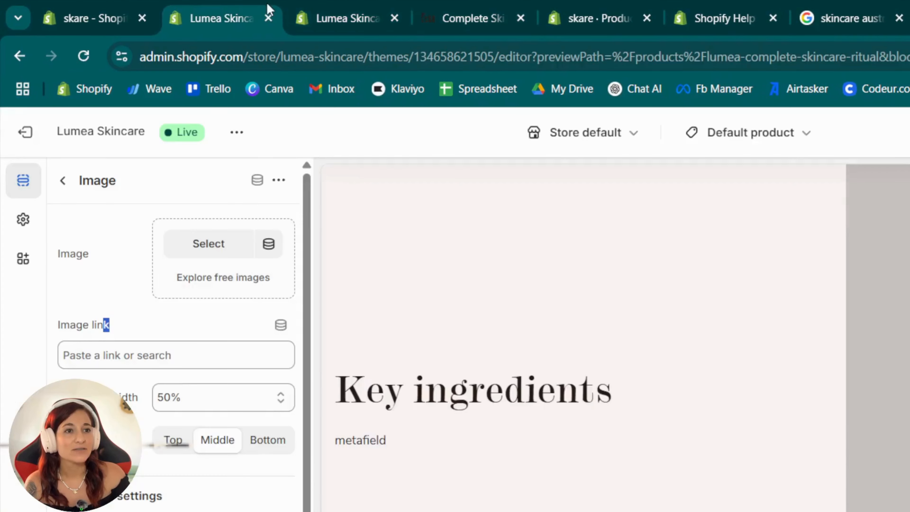
{"action": "left_click", "coordinate": [322, 9]}
Start a bulleted list in the product's Key Ingredients metafield with the entries "Ingredients 1" and "Ingredient 2"
{"action": "scroll", "coordinate": [717, 404], "scroll_direction": "down", "scroll_amount": 10}
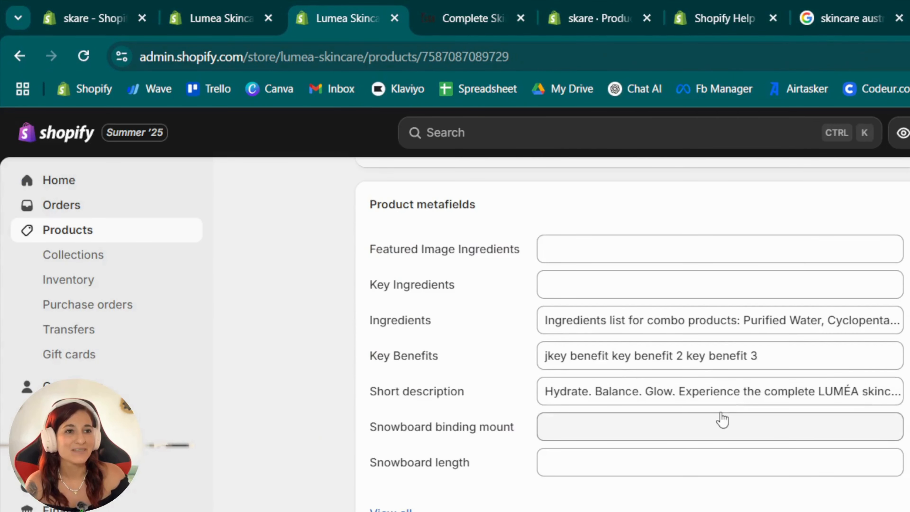
{"action": "scroll", "coordinate": [721, 421], "scroll_direction": "up", "scroll_amount": 3}
{"action": "left_click", "coordinate": [612, 464]}
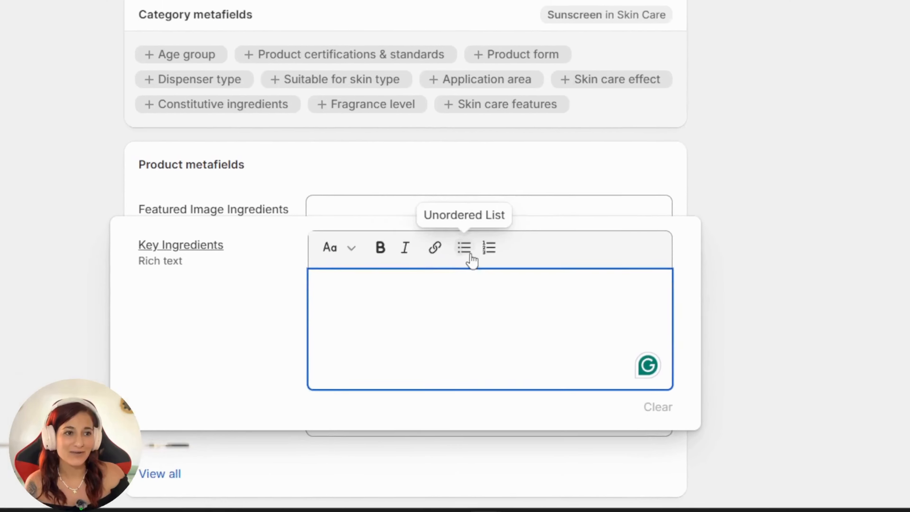
{"action": "left_click", "coordinate": [695, 465]}
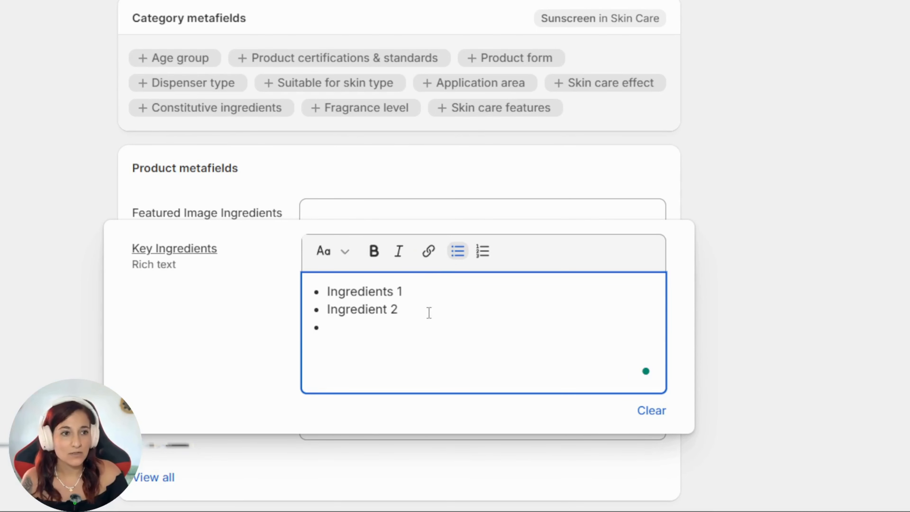
Duplicate the two Key Ingredients bullets below the existing ones and renumber the copies as "Ingredients 3" and "Ingredient 4"
{"action": "left_click_drag", "start_coordinate": [430, 310], "coordinate": [266, 293]}
{"action": "key", "text": "ctrl+c"}
{"action": "left_click", "coordinate": [364, 329]}
{"action": "key", "text": "ctrl+v"}
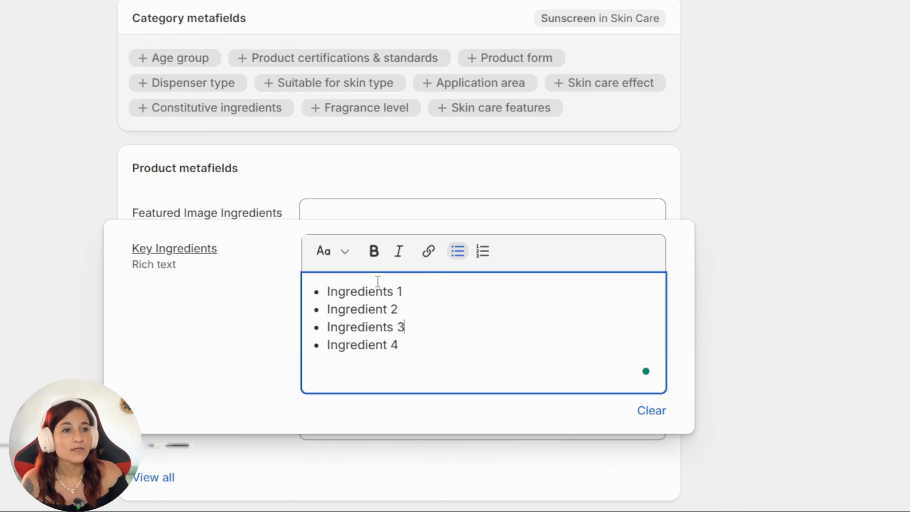
Make the words "Ingredients" or "Ingredient" bold in all four Key Ingredients bullets, leaving the numbers in regular weight, and close the metafield
{"action": "left_click_drag", "start_coordinate": [397, 291], "coordinate": [327, 292]}
{"action": "left_click", "coordinate": [373, 251]}
{"action": "left_click_drag", "start_coordinate": [376, 327], "coordinate": [327, 309]}
{"action": "left_click", "coordinate": [399, 308]}
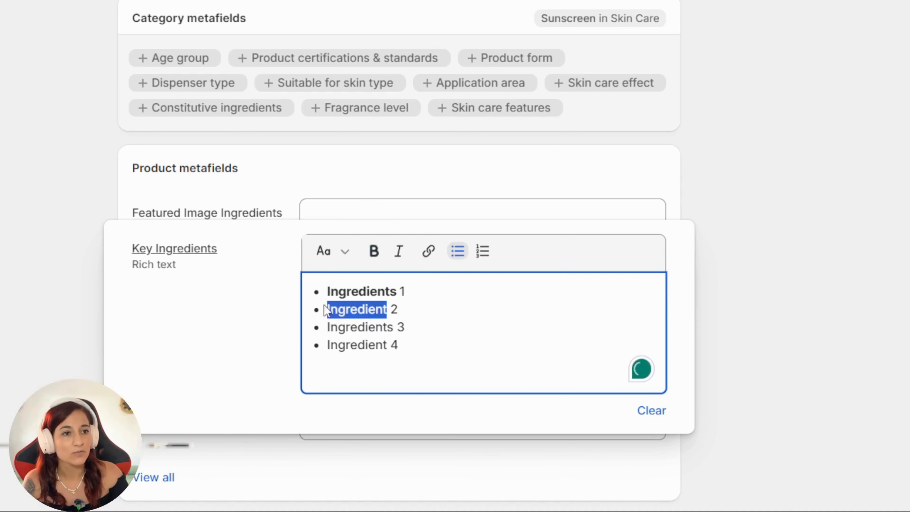
{"action": "left_click", "coordinate": [374, 252]}
{"action": "left_click", "coordinate": [394, 326]}
{"action": "left_click_drag", "start_coordinate": [393, 327], "coordinate": [324, 327]}
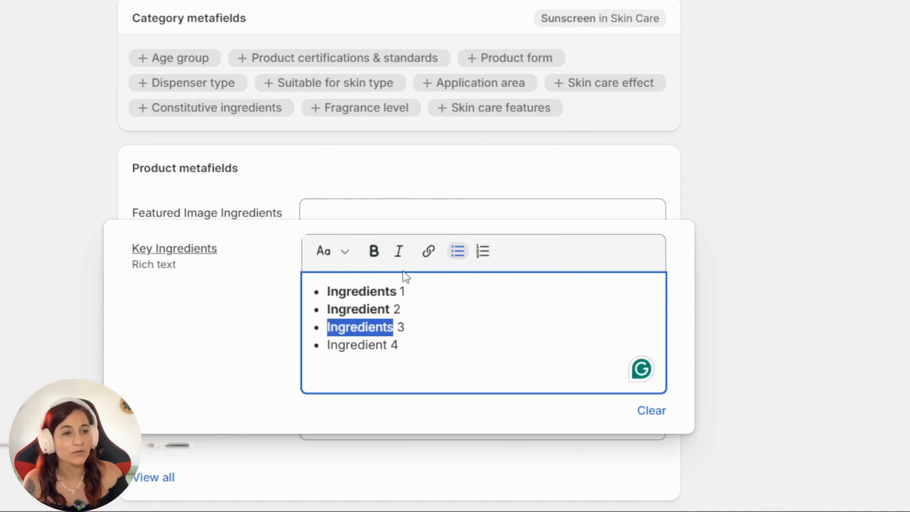
{"action": "left_click", "coordinate": [374, 251]}
{"action": "left_click", "coordinate": [389, 345]}
{"action": "left_click_drag", "start_coordinate": [388, 345], "coordinate": [327, 345]}
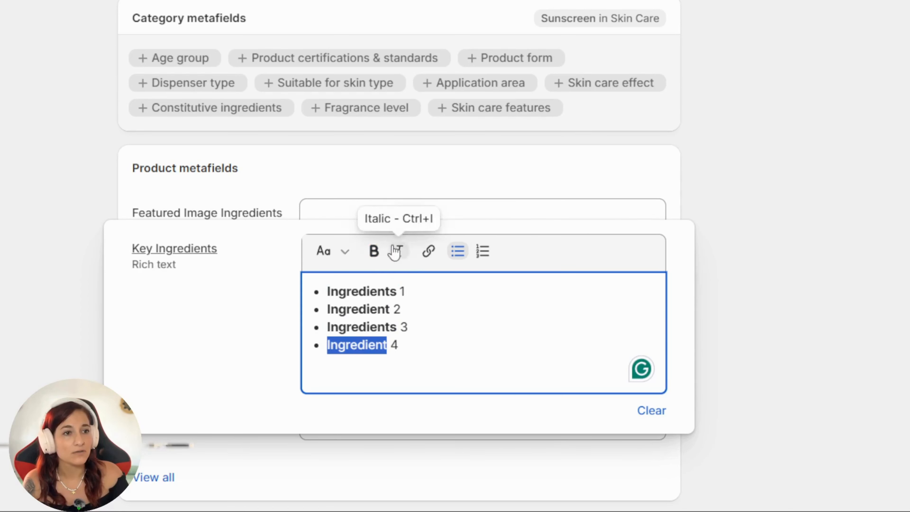
{"action": "left_click", "coordinate": [375, 251]}
{"action": "left_click", "coordinate": [762, 303]}
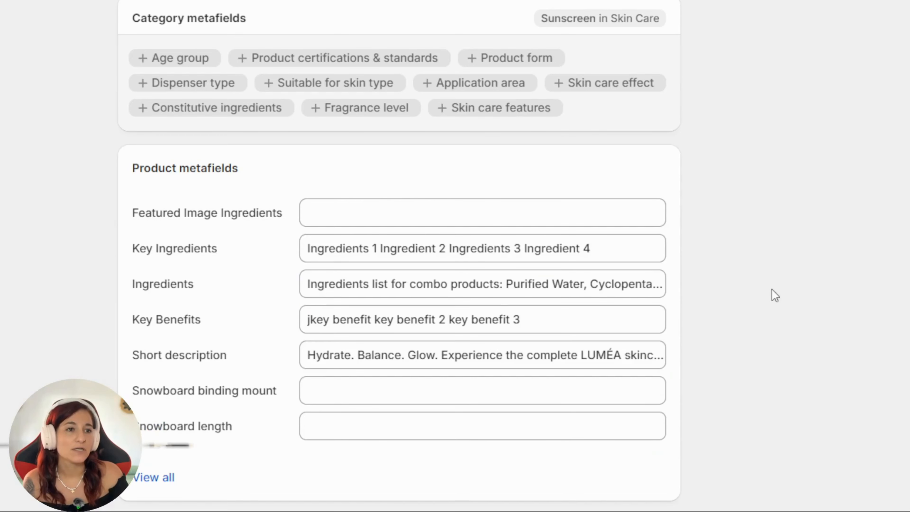
Fill the Featured Image Ingredients metafield with the existing GIF whose name starts with GIF_IMAGE_INGRE and save the product
{"action": "left_click", "coordinate": [401, 219]}
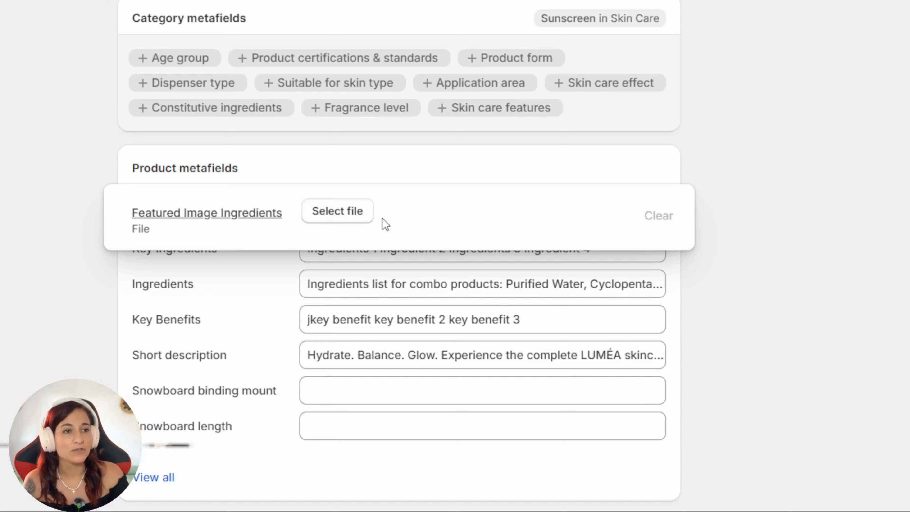
{"action": "left_click", "coordinate": [337, 211]}
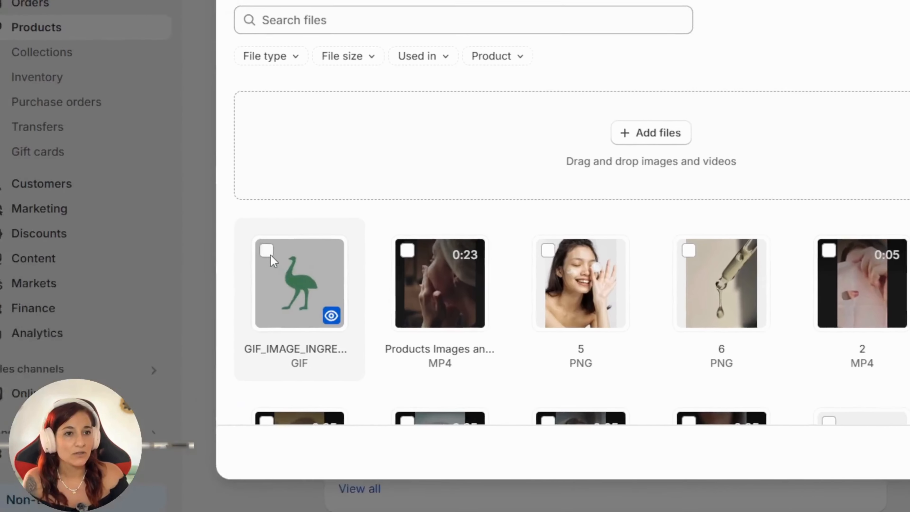
{"action": "left_click", "coordinate": [269, 252]}
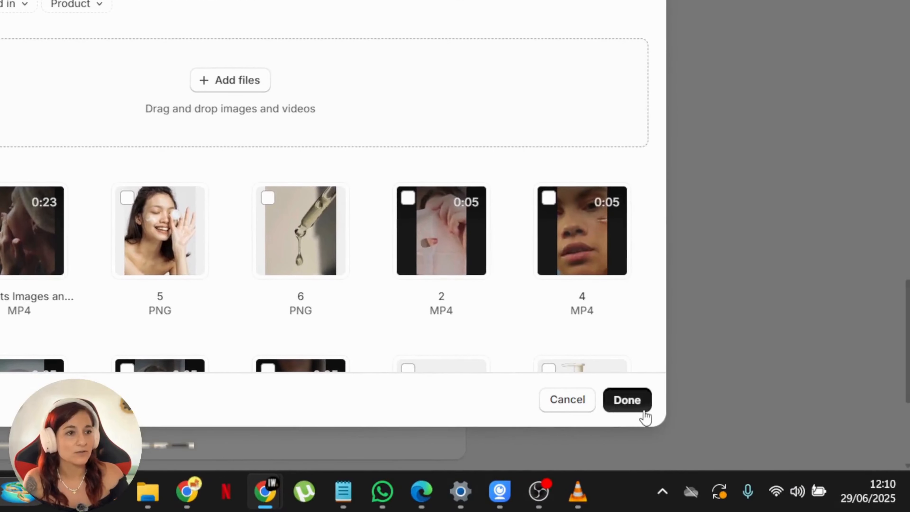
{"action": "left_click", "coordinate": [644, 414]}
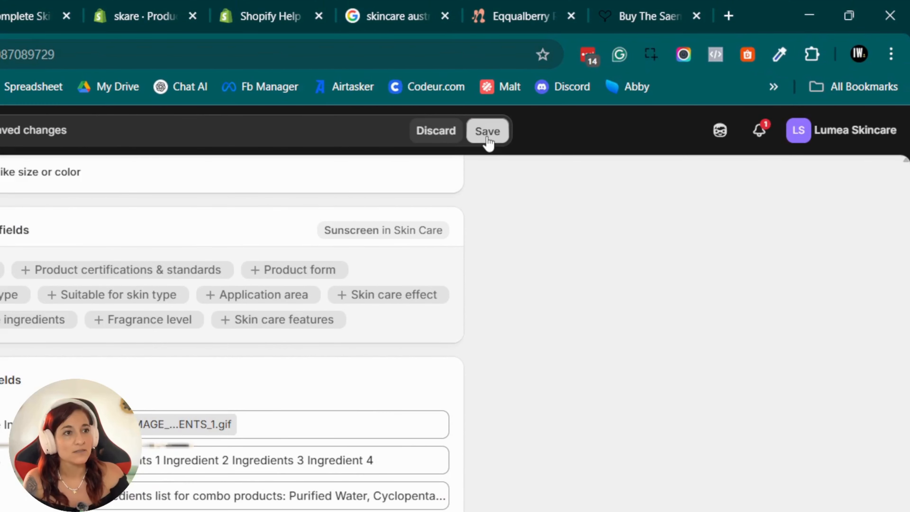
{"action": "left_click", "coordinate": [488, 134]}
{"action": "scroll", "coordinate": [606, 339], "scroll_direction": "up", "scroll_amount": 8}
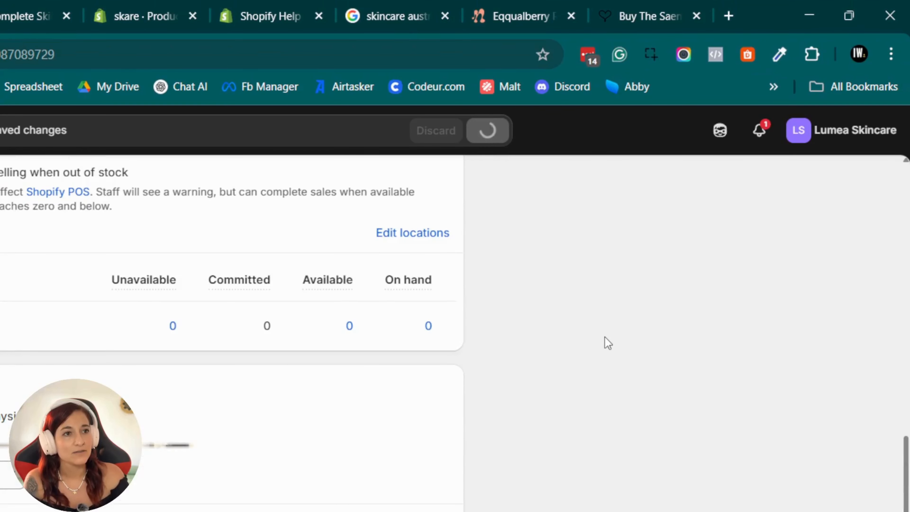
{"action": "scroll", "coordinate": [592, 330], "scroll_direction": "up", "scroll_amount": 5}
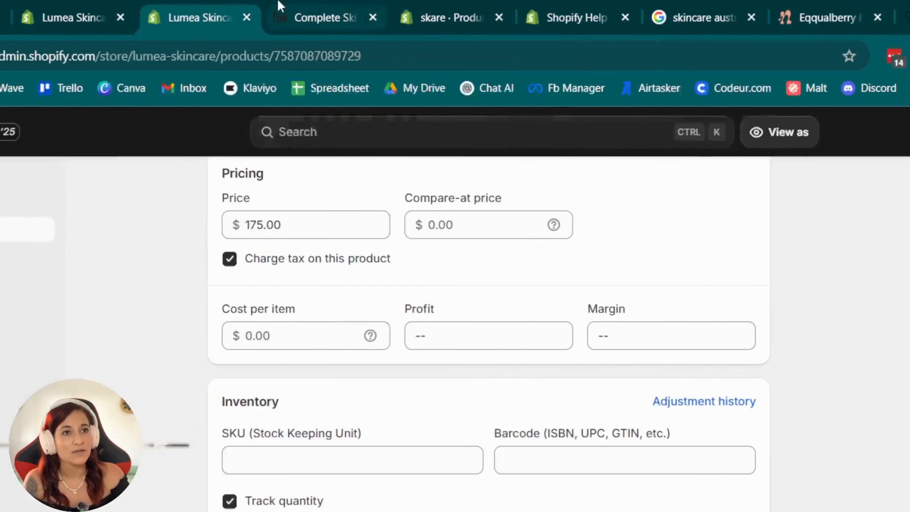
Reload the storefront page of the Complete Skincare Ritual product and look over its product information
{"action": "left_click", "coordinate": [13, 11]}
{"action": "left_click", "coordinate": [76, 59]}
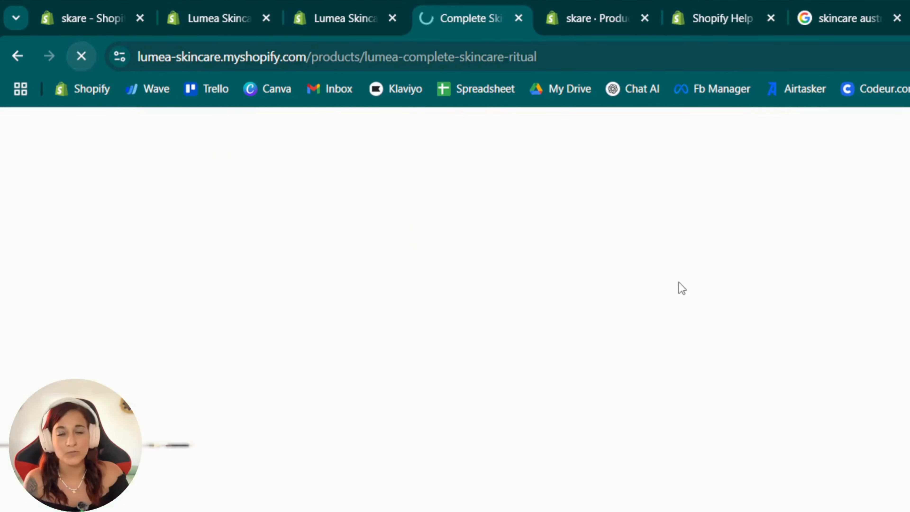
{"action": "scroll", "coordinate": [758, 238], "scroll_direction": "down", "scroll_amount": 5}
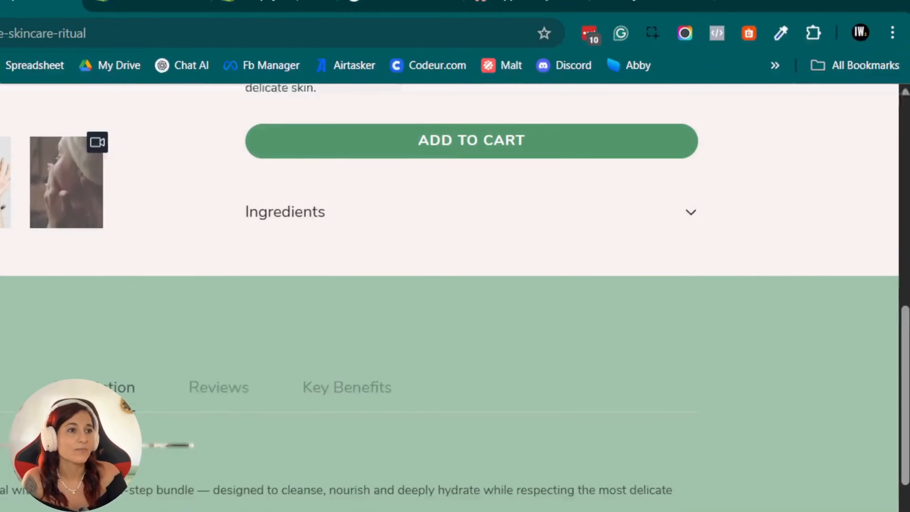
{"action": "scroll", "coordinate": [705, 264], "scroll_direction": "up", "scroll_amount": 5}
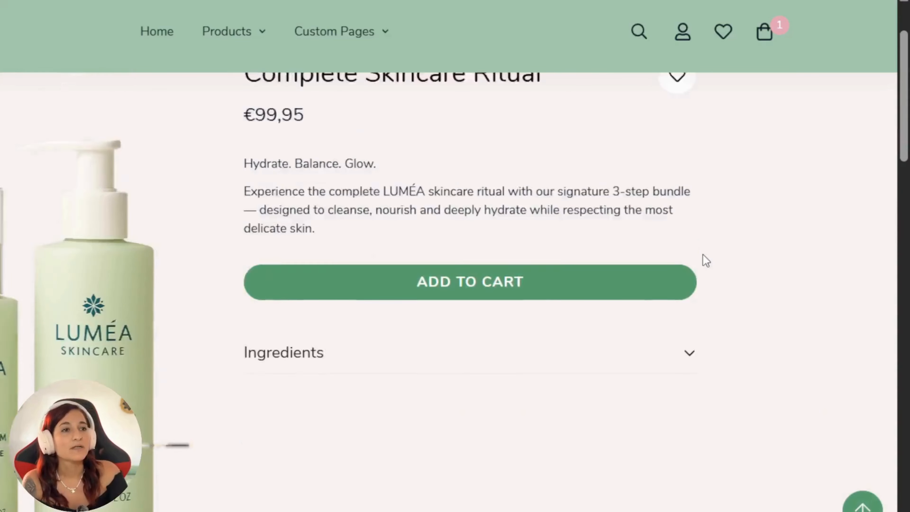
{"action": "scroll", "coordinate": [703, 255], "scroll_direction": "up", "scroll_amount": 3}
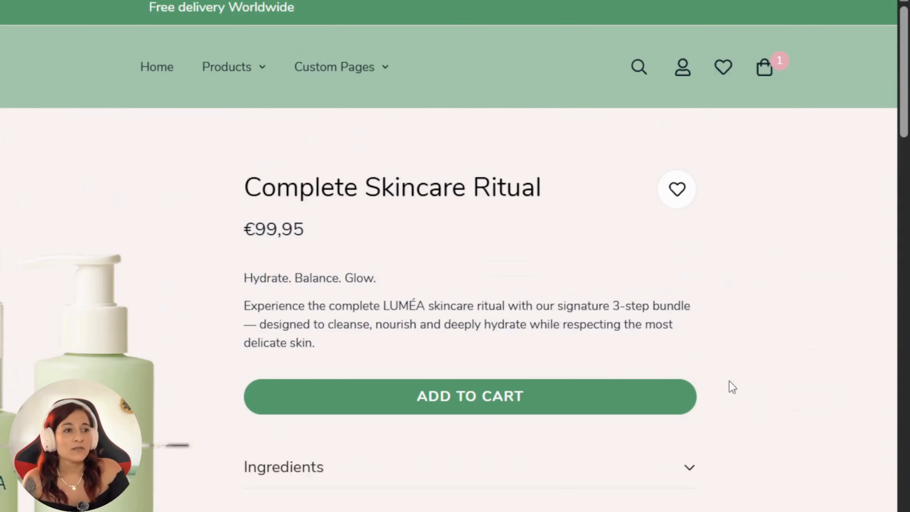
Examine the storefront product page's Ingredients accordion, Reviews and Key Benefits sections, and the content below them
{"action": "left_click", "coordinate": [689, 474]}
{"action": "left_click", "coordinate": [689, 474]}
{"action": "scroll", "coordinate": [691, 329], "scroll_direction": "down", "scroll_amount": 10}
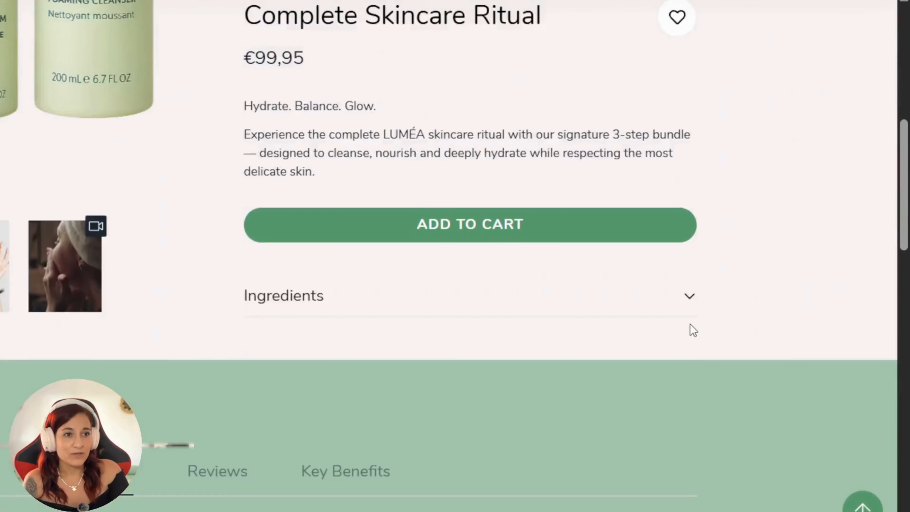
{"action": "left_click", "coordinate": [232, 133]}
{"action": "left_click", "coordinate": [342, 129]}
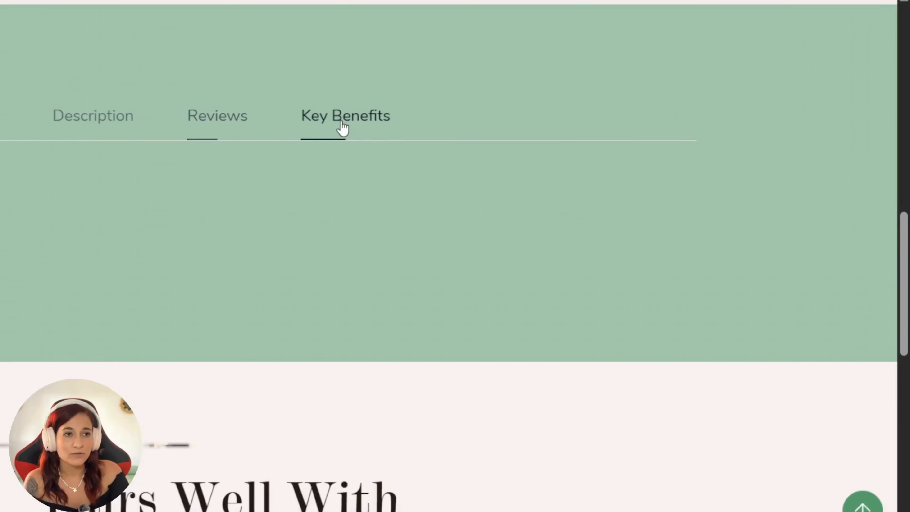
{"action": "scroll", "coordinate": [610, 268], "scroll_direction": "down", "scroll_amount": 10}
{"action": "scroll", "coordinate": [624, 265], "scroll_direction": "up", "scroll_amount": 5}
{"action": "scroll", "coordinate": [628, 272], "scroll_direction": "up", "scroll_amount": 3}
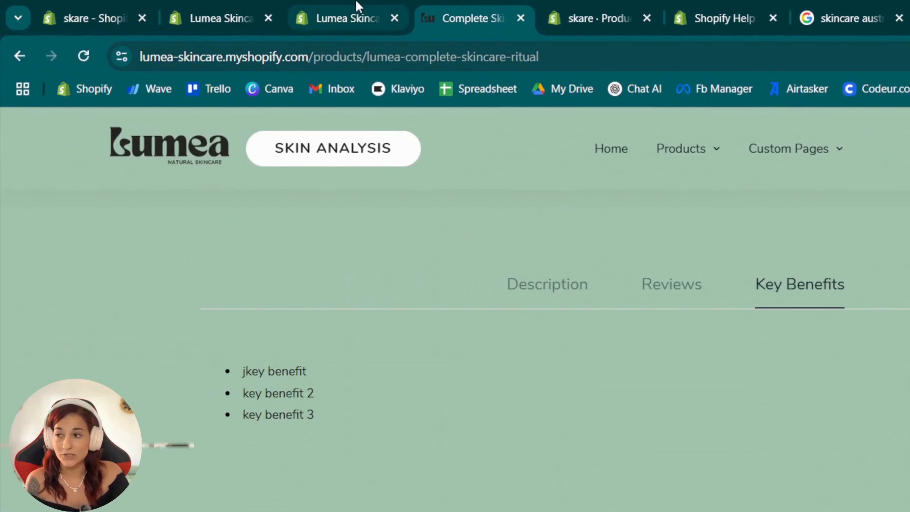
Return to the theme editor, save the pending changes to the Default product template, and reload the editor
{"action": "left_click", "coordinate": [358, 6]}
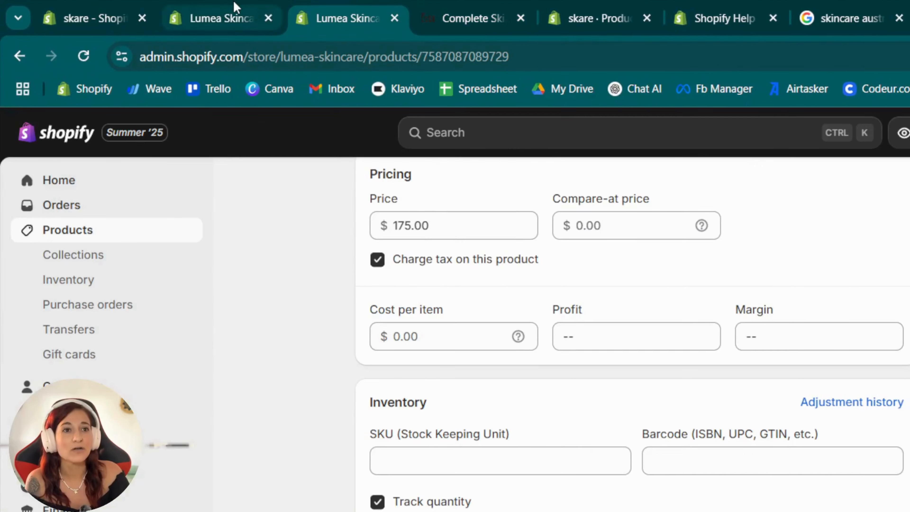
{"action": "left_click", "coordinate": [237, 9]}
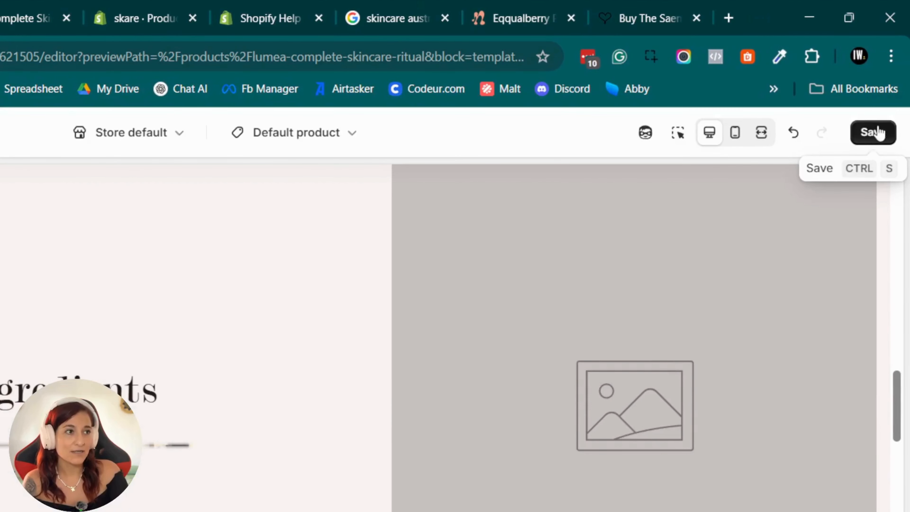
{"action": "left_click", "coordinate": [873, 133]}
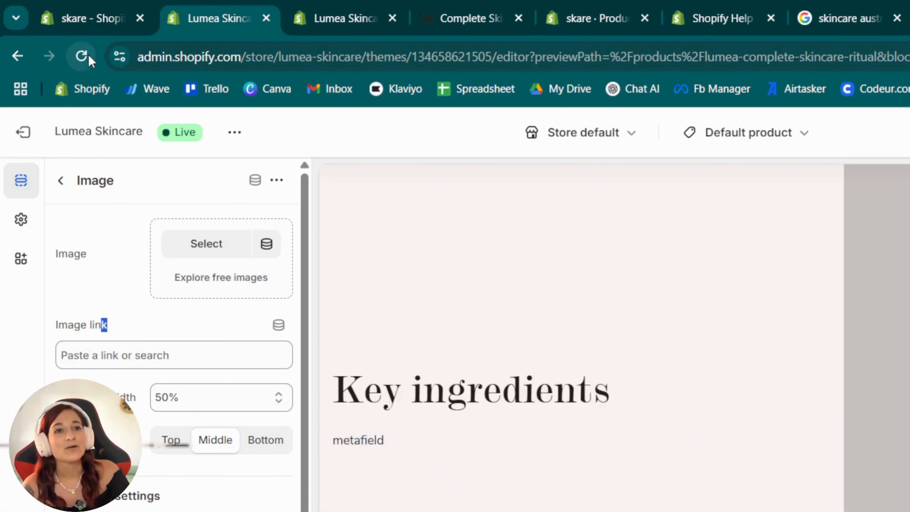
{"action": "left_click", "coordinate": [82, 56]}
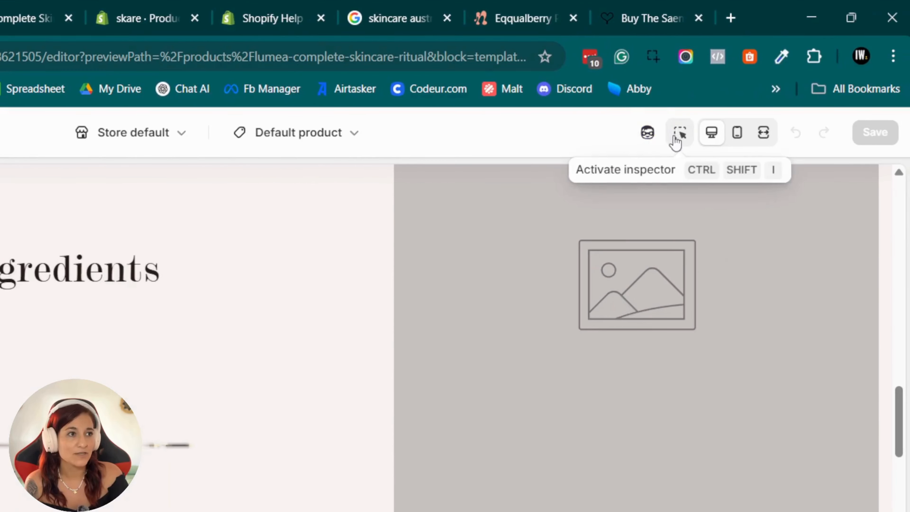
Replace the placeholder text "metafield" in the Key ingredients text block with the product's Key Ingredients metafield as dynamic source
{"action": "left_click", "coordinate": [677, 138]}
{"action": "scroll", "coordinate": [502, 309], "scroll_direction": "up", "scroll_amount": 4}
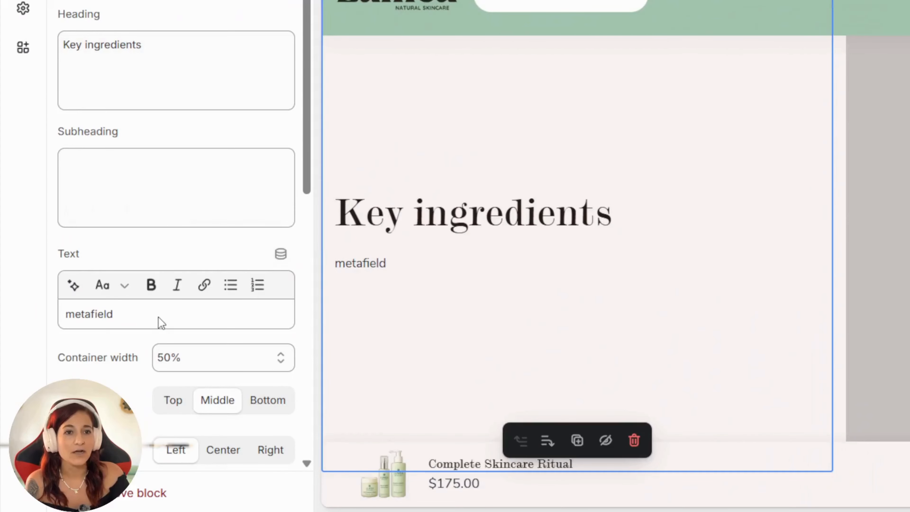
{"action": "left_click_drag", "start_coordinate": [141, 318], "coordinate": [9, 279]}
{"action": "key", "text": "BackSpace"}
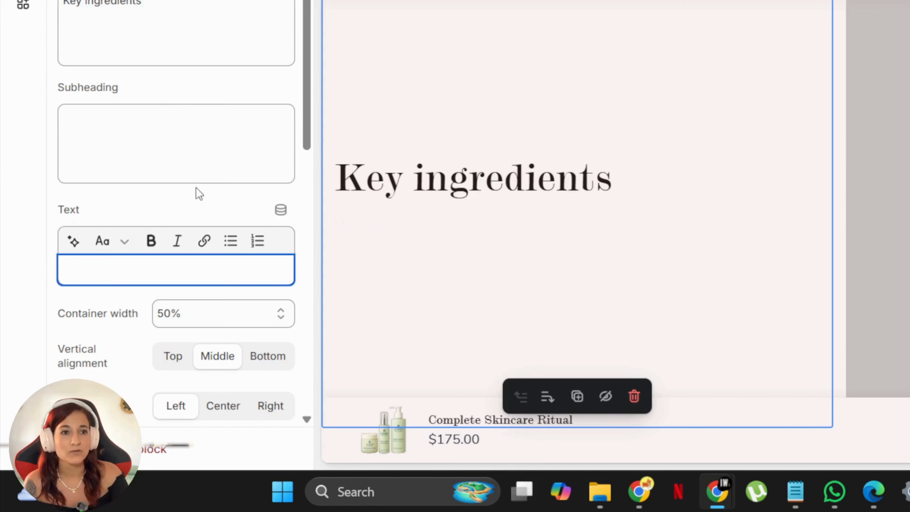
{"action": "left_click", "coordinate": [280, 210]}
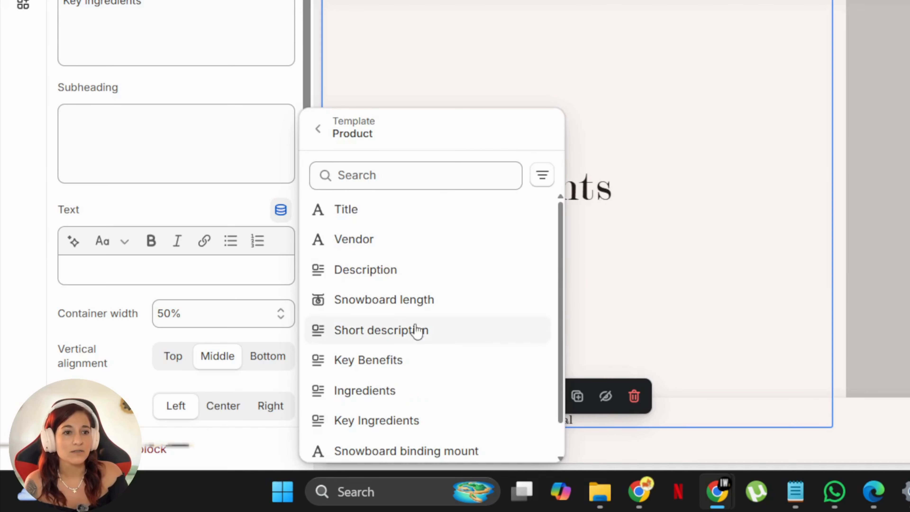
{"action": "left_click", "coordinate": [376, 420]}
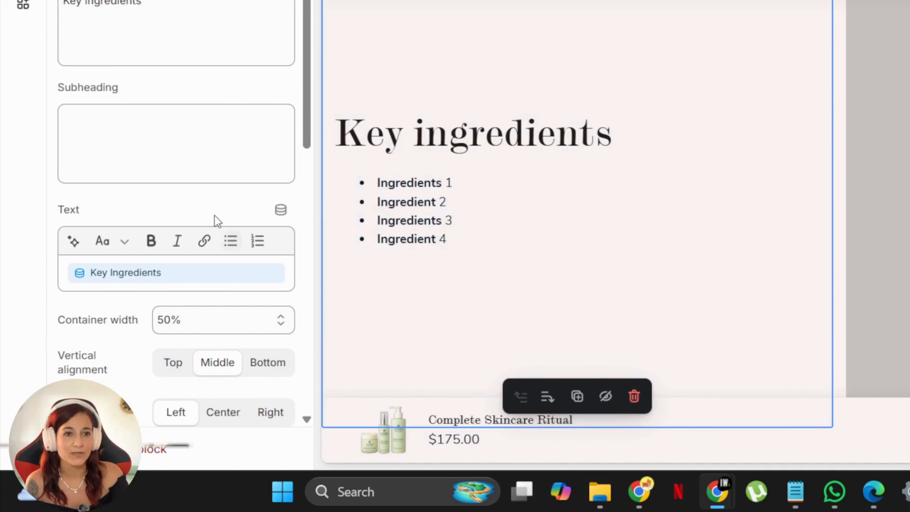
Connect the Custom content section's Image block to the product's Featured Image Ingredients metafield and save the template
{"action": "scroll", "coordinate": [254, 219], "scroll_direction": "down", "scroll_amount": 3}
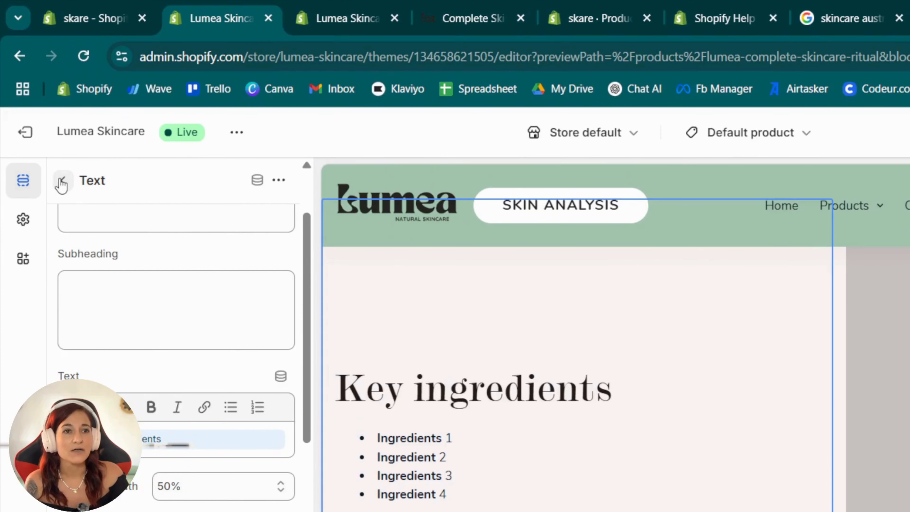
{"action": "left_click", "coordinate": [62, 182]}
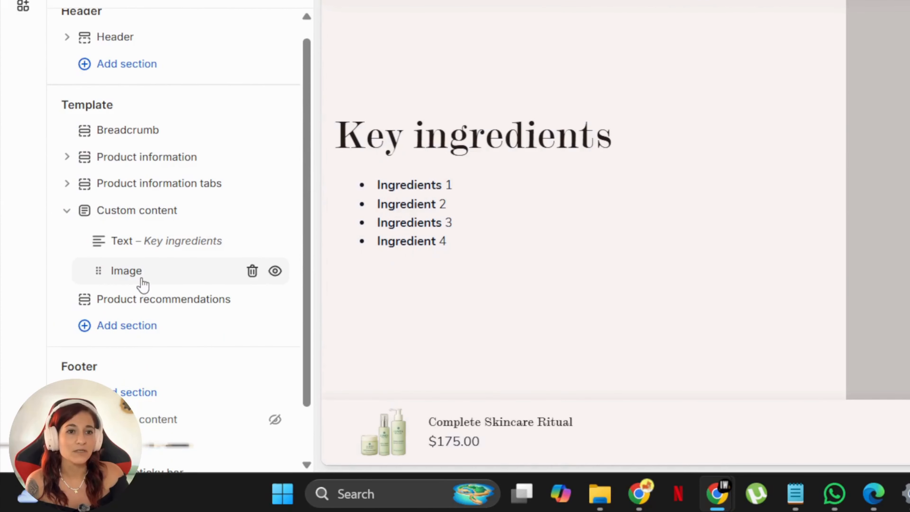
{"action": "left_click", "coordinate": [142, 280]}
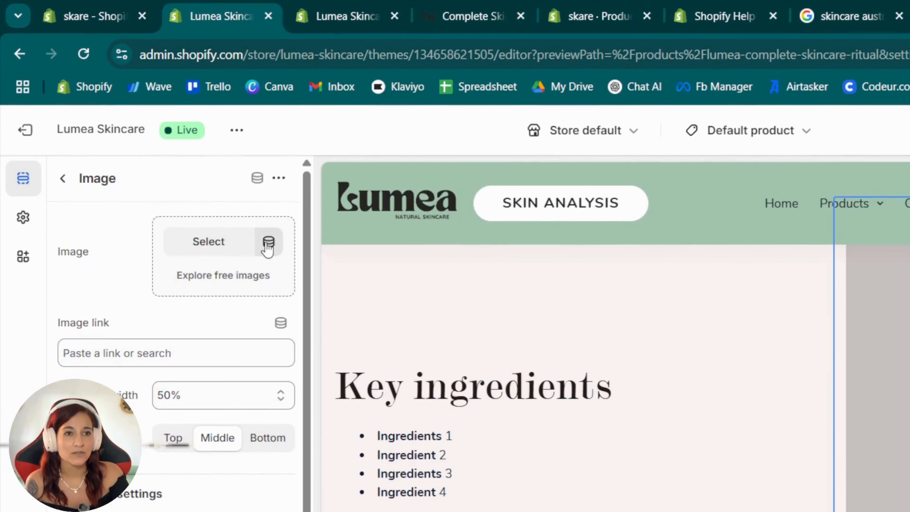
{"action": "left_click", "coordinate": [269, 243]}
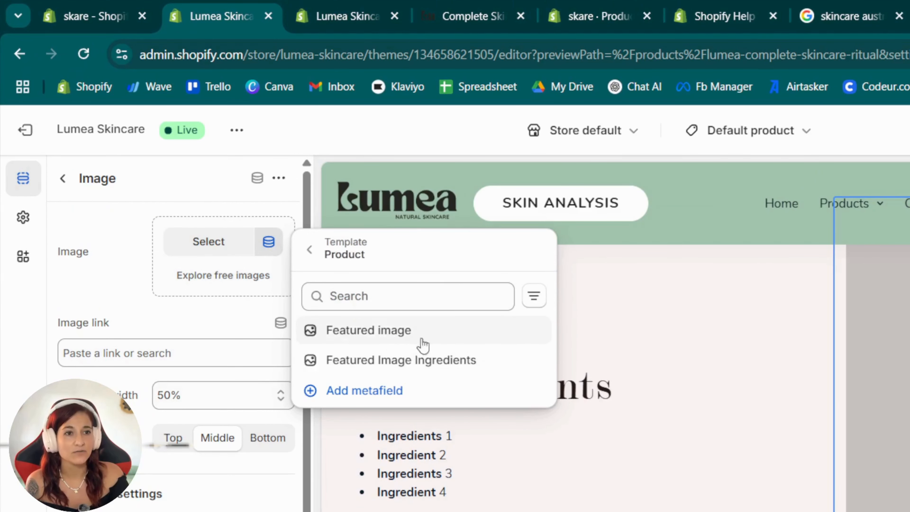
{"action": "left_click", "coordinate": [435, 361]}
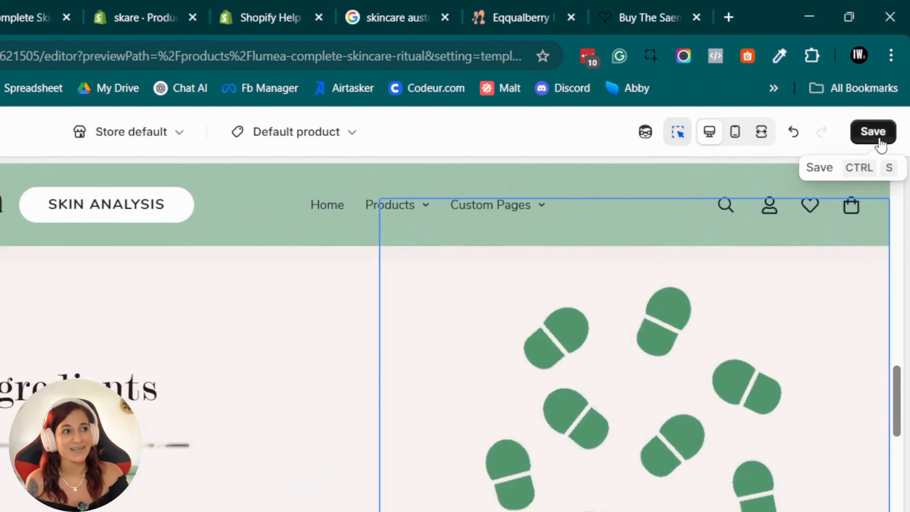
{"action": "left_click", "coordinate": [879, 142]}
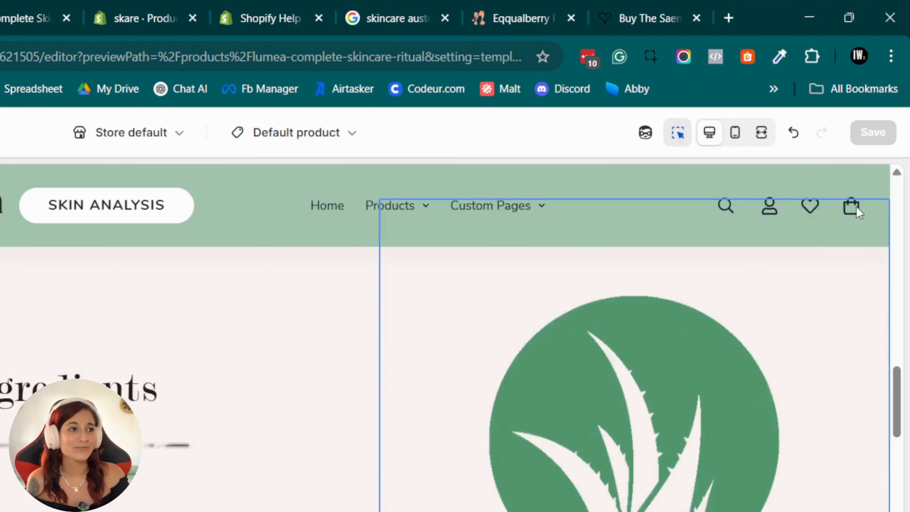